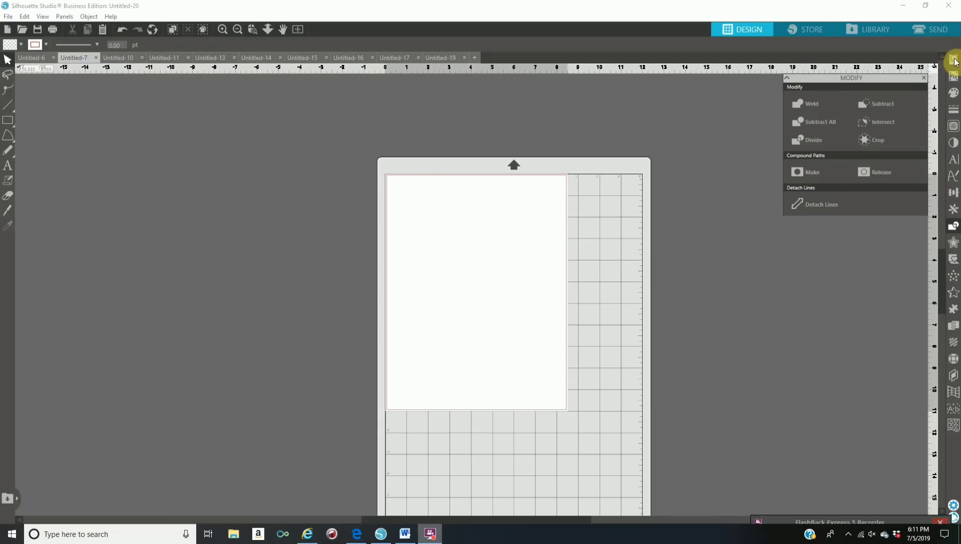
# Draw a plain rectangle about 2.7 in wide and 5.3 in high across the page's left edge.
pyautogui.click(955, 374)
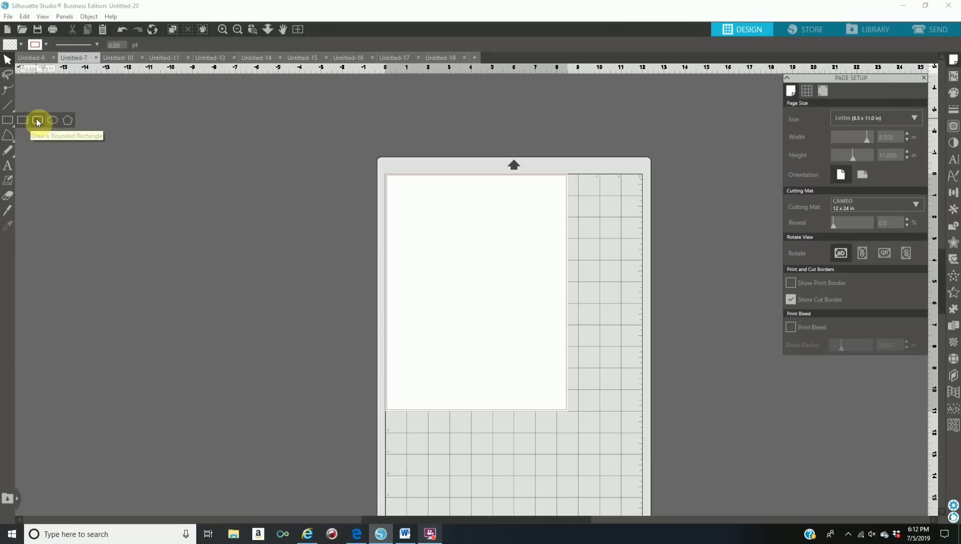
pyautogui.click(37, 121)
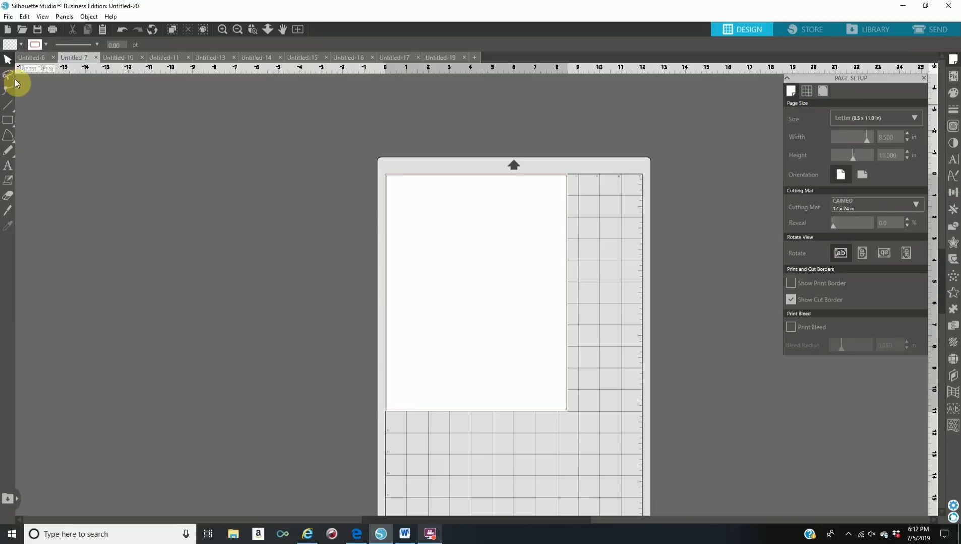
pyautogui.click(9, 124)
pyautogui.click(22, 121)
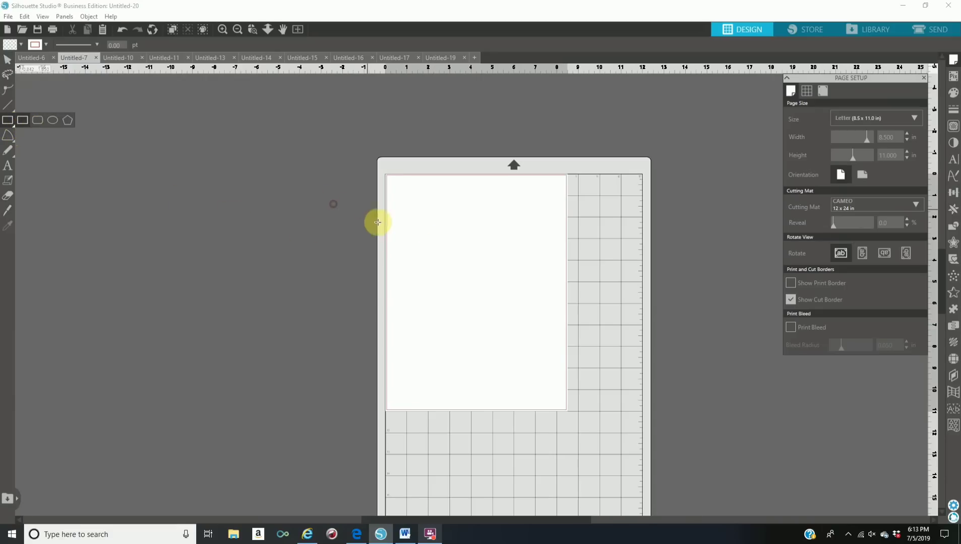
pyautogui.moveTo(390, 319); pyautogui.dragTo(393, 322)
pyautogui.click(6, 61)
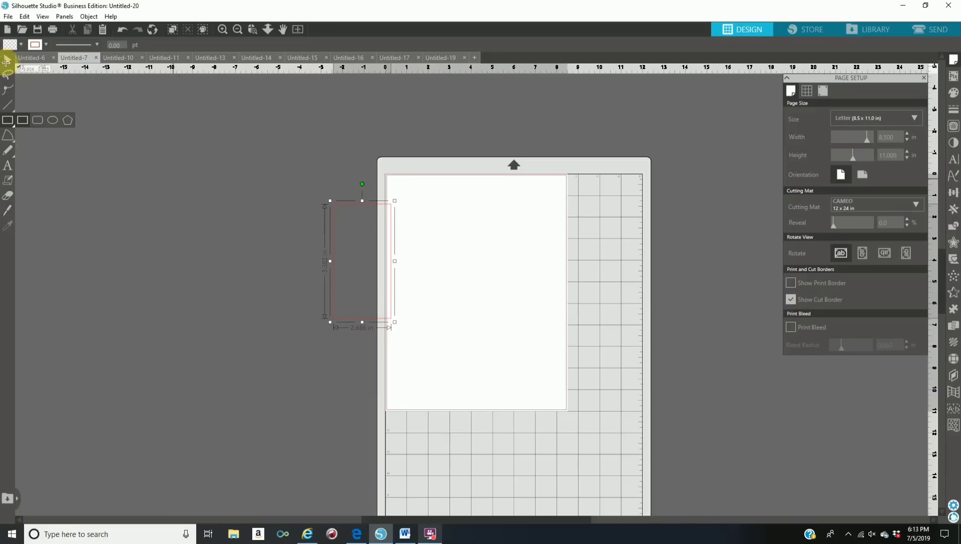
# Move the rectangle completely off the cutting mat into the grey area to its left.
pyautogui.click(361, 186)
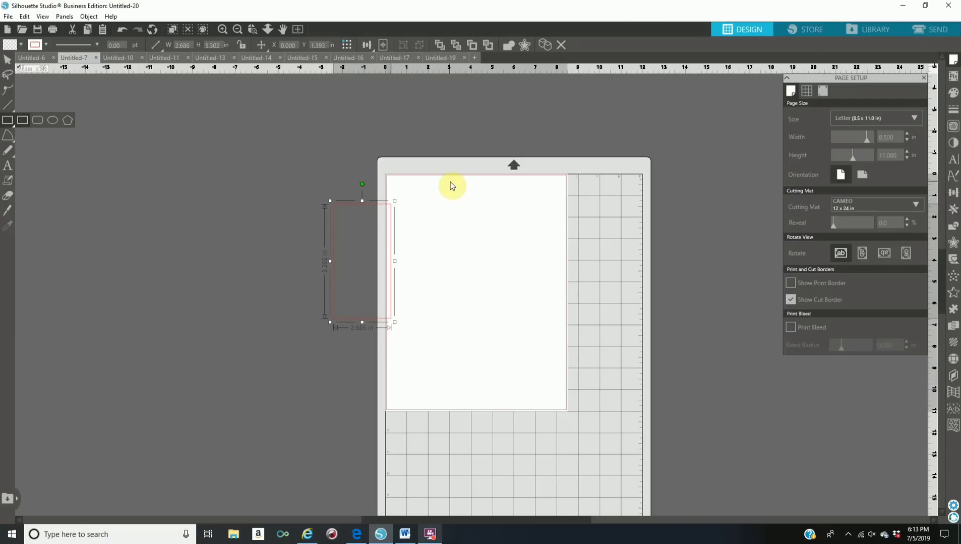
pyautogui.press('v')
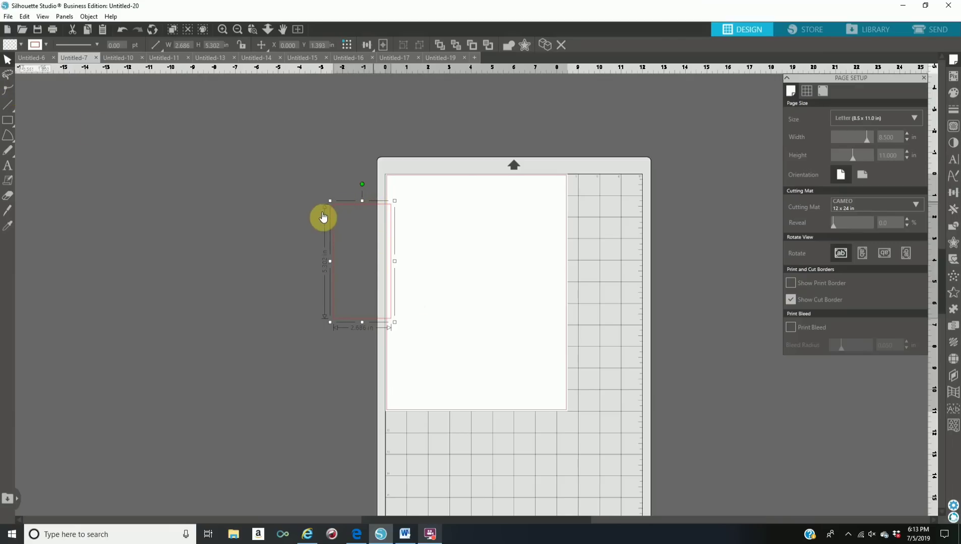
pyautogui.moveTo(323, 214); pyautogui.dragTo(322, 211)
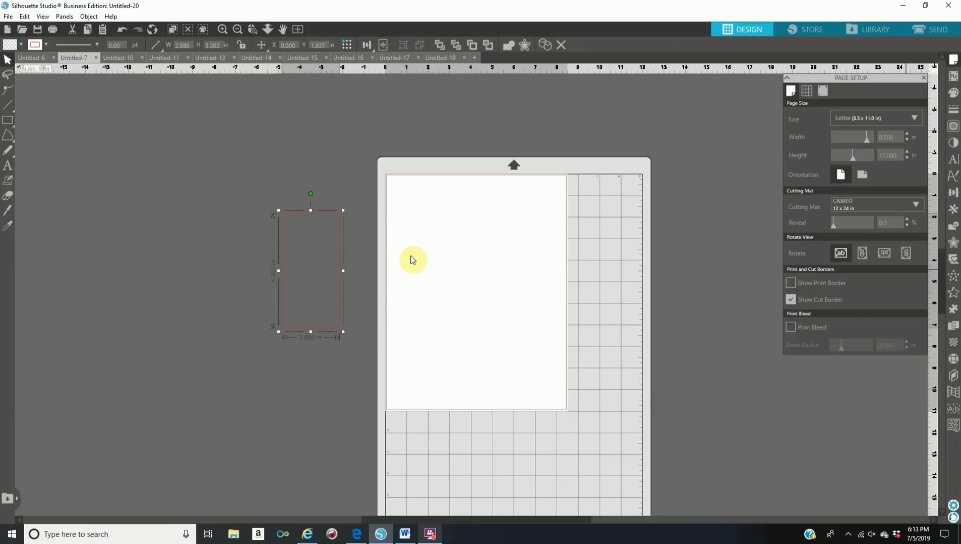
# Close the page setup settings and move the rectangle from beside the mat onto the white page.
pyautogui.click(238, 31)
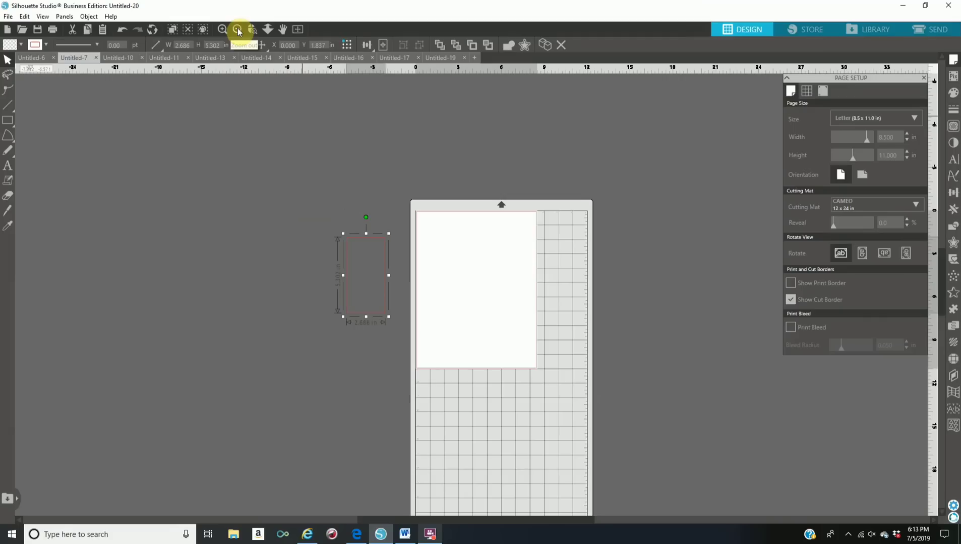
pyautogui.click(238, 30)
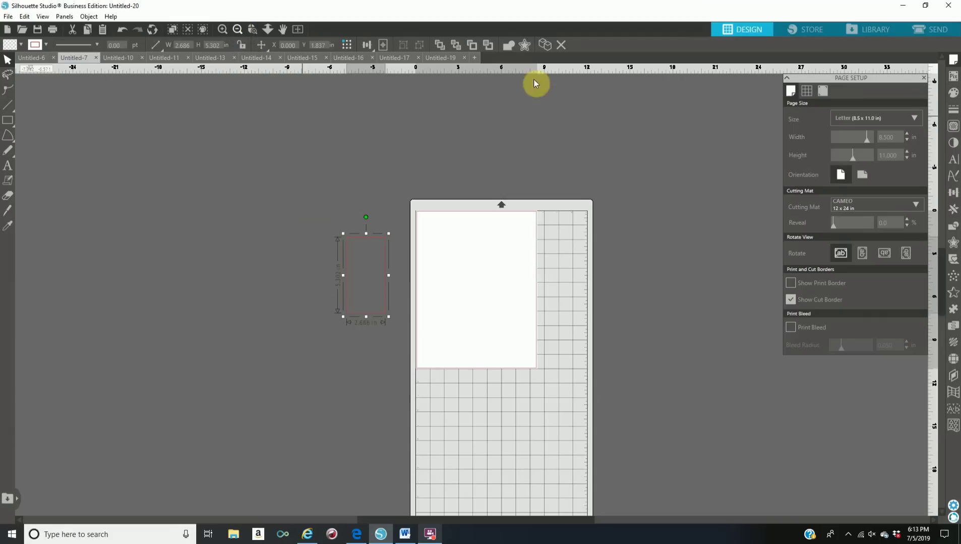
pyautogui.click(924, 79)
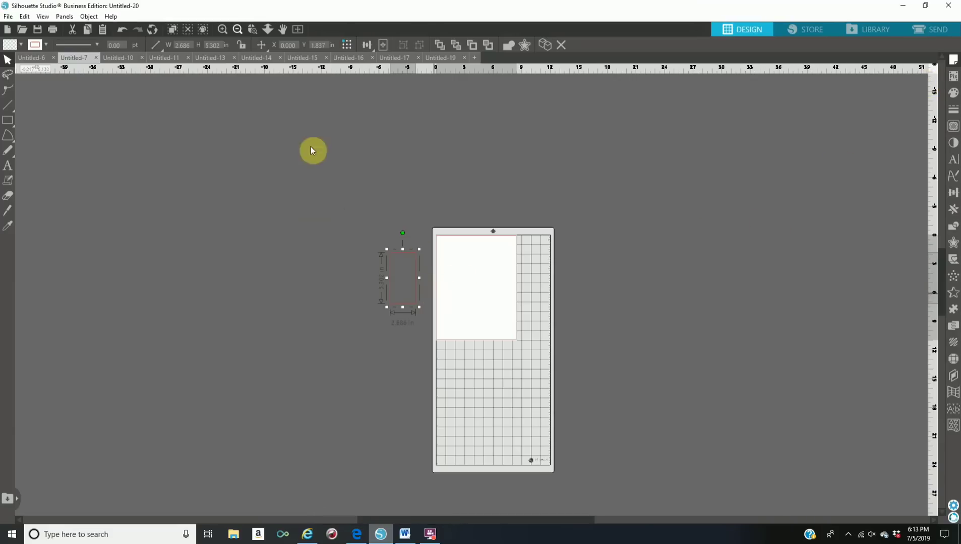
pyautogui.click(221, 29)
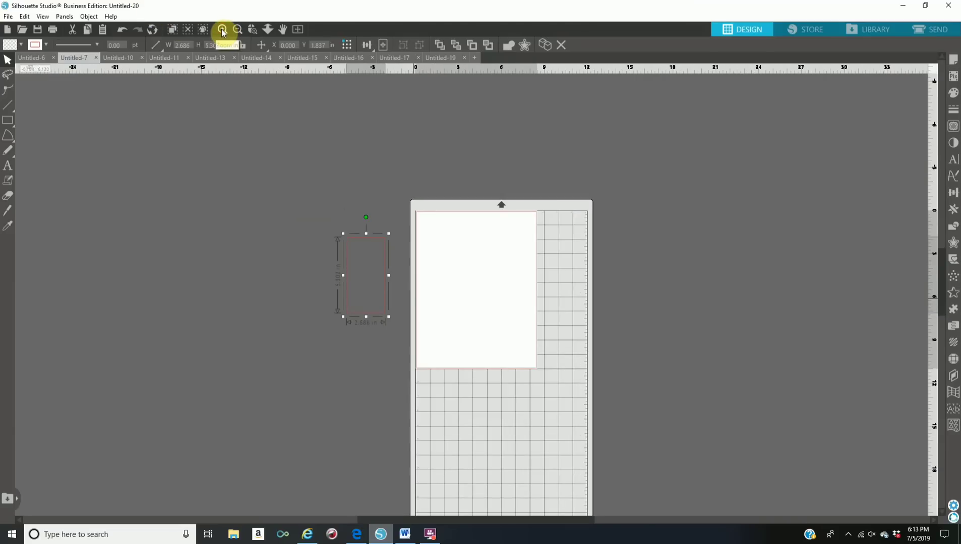
pyautogui.click(221, 28)
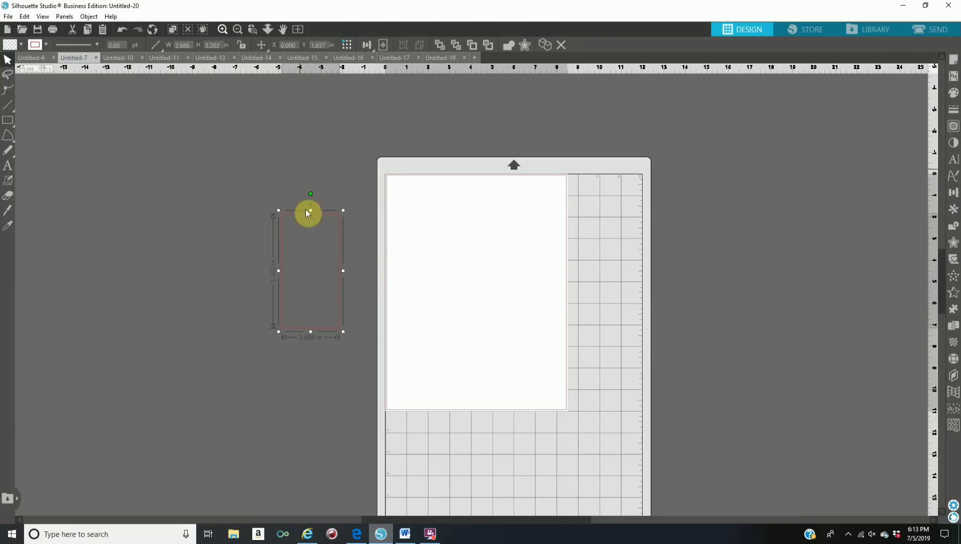
pyautogui.scroll(1, 318, 219)
pyautogui.scroll(1, 253, 184)
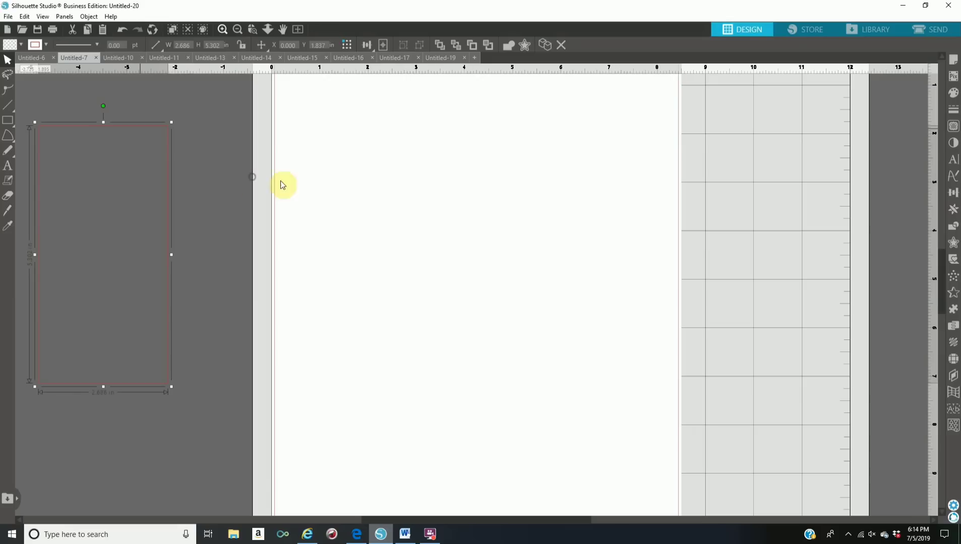
pyautogui.moveTo(253, 177); pyautogui.dragTo(507, 195)
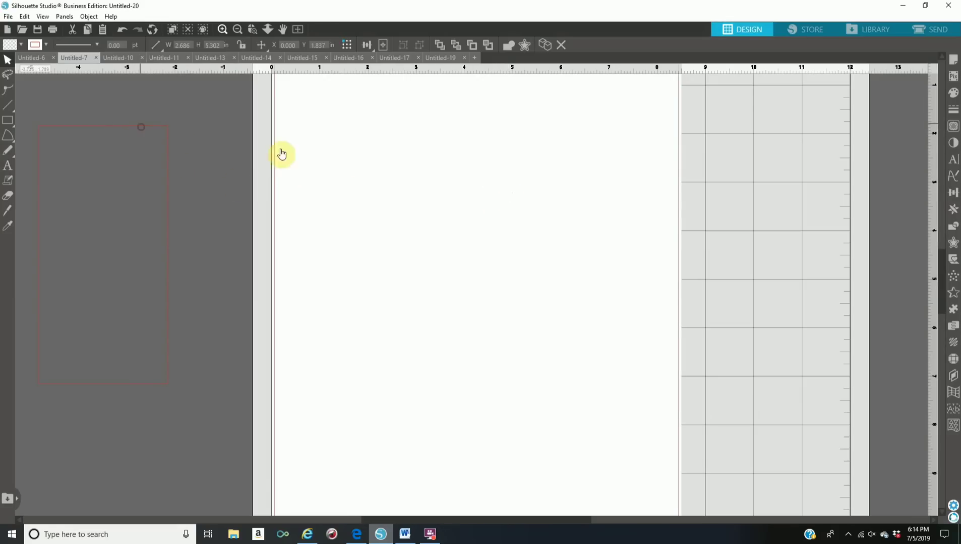
pyautogui.moveTo(480, 169)
pyautogui.mouseDown()
pyautogui.moveTo(490, 169)
pyautogui.moveTo(481, 156)
pyautogui.mouseUp()
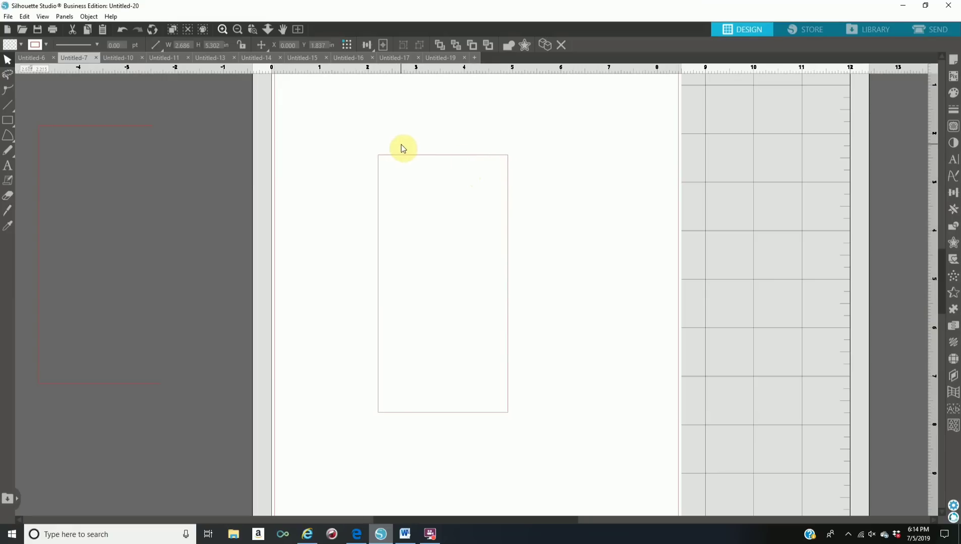
# Resize the rectangle to 3 in wide and 4.33 in high, leaving it deselected.
pyautogui.click(402, 149)
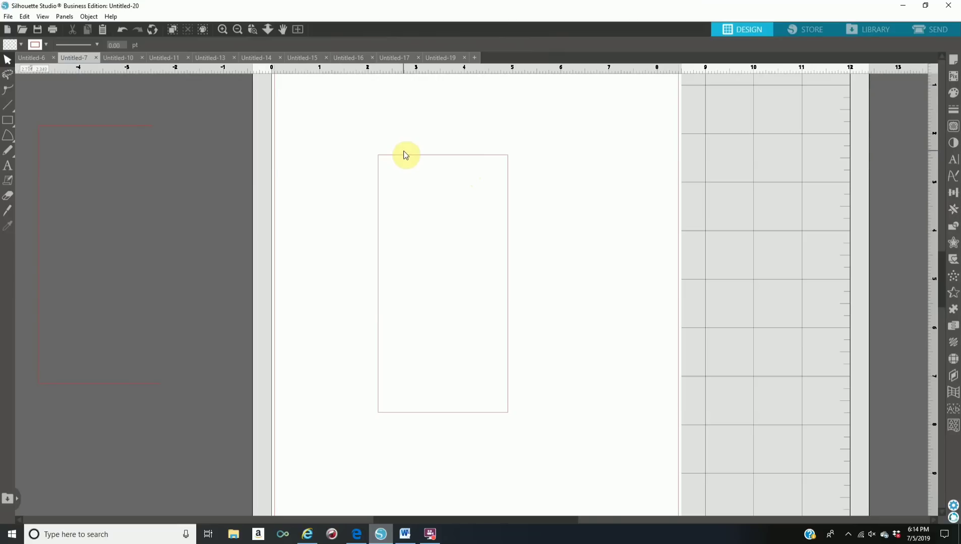
pyautogui.click(431, 160)
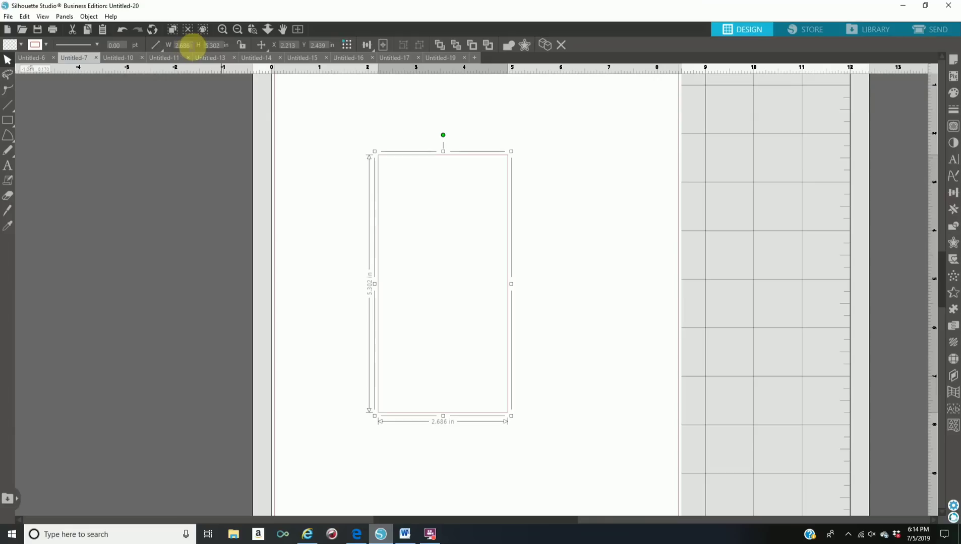
pyautogui.click(183, 45)
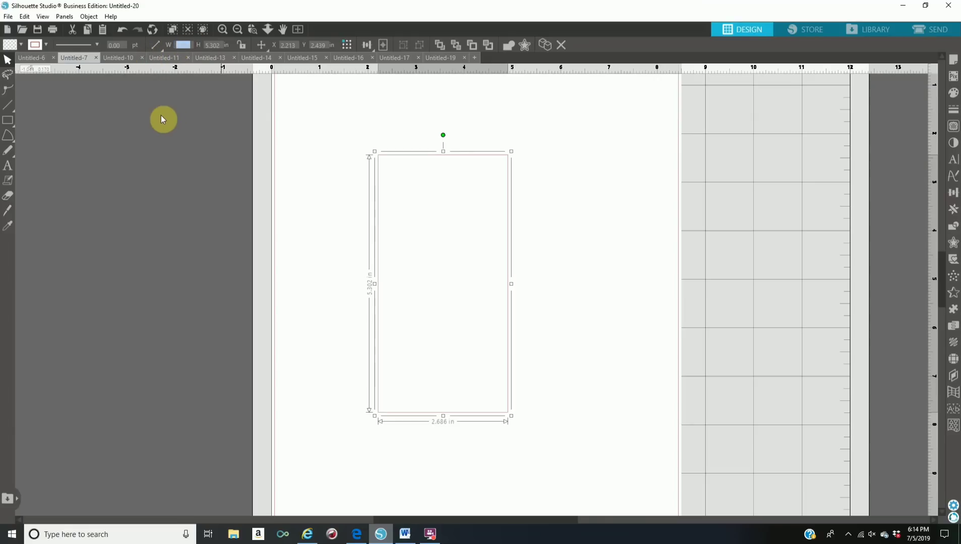
pyautogui.write('3')
pyautogui.press('Return')
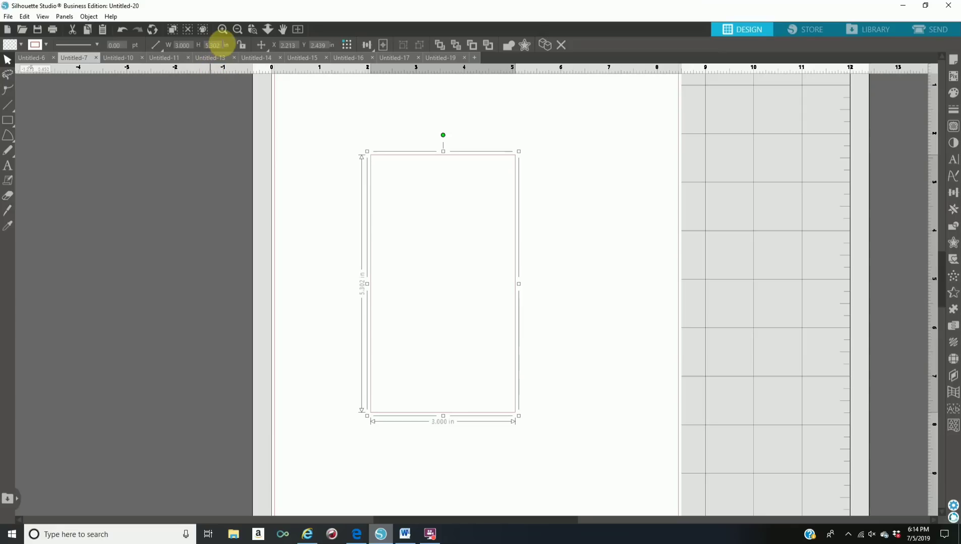
pyautogui.doubleClick(217, 45)
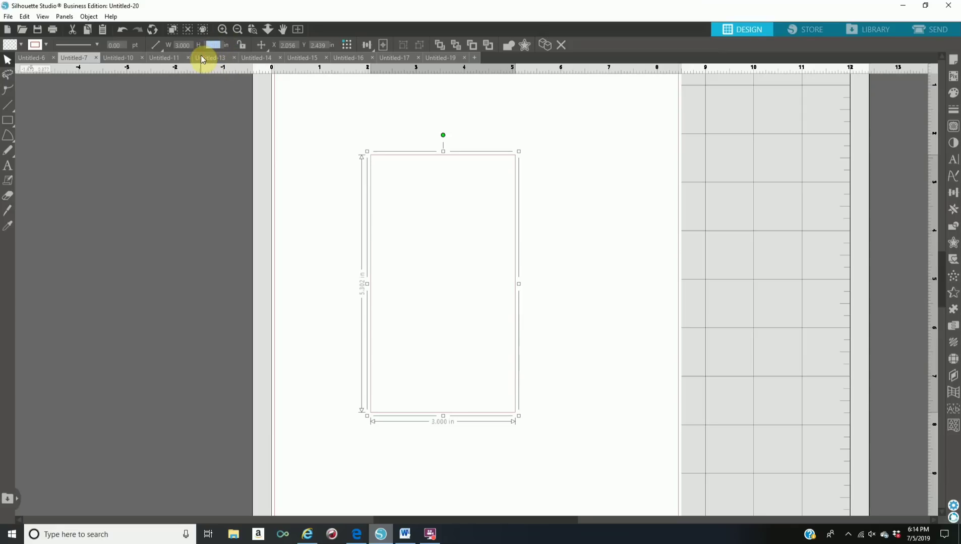
pyautogui.write('4')
pyautogui.press('Return')
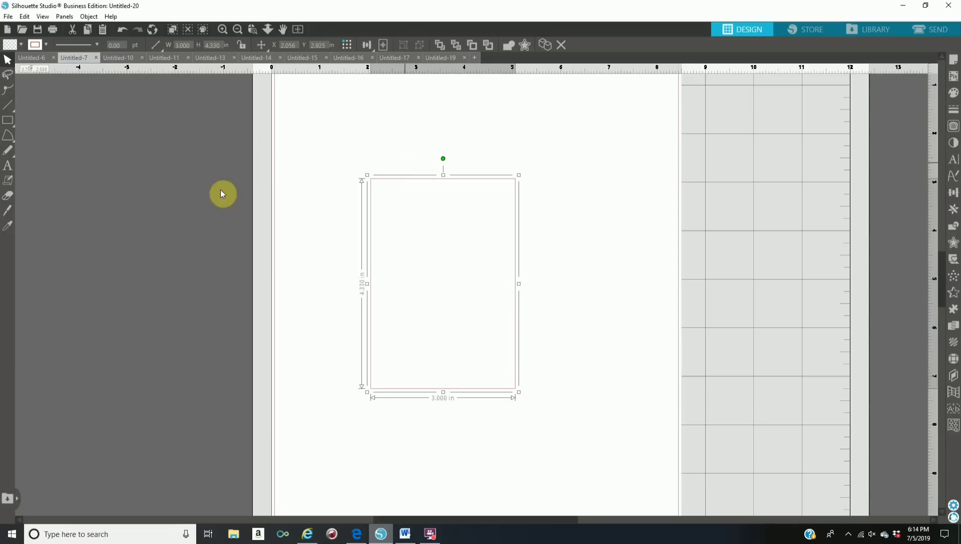
pyautogui.click(176, 156)
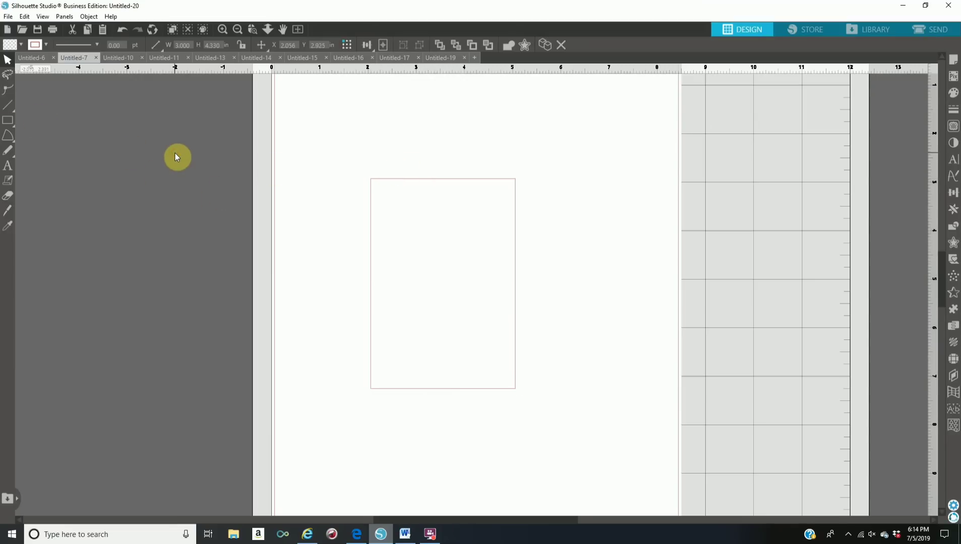
# Draw a second, smaller rectangle about 1 in wide and 1.3 in high to the right of the large one.
pyautogui.click(8, 121)
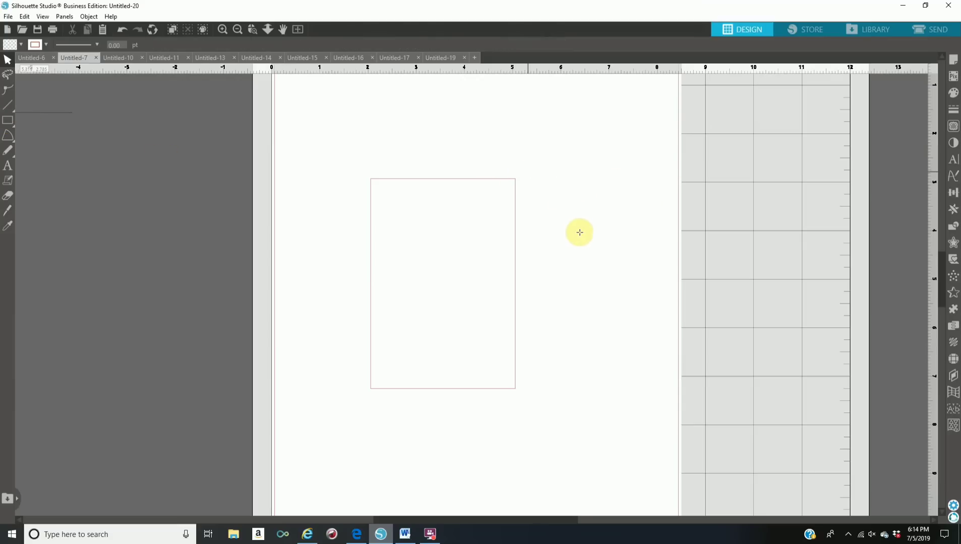
pyautogui.moveTo(533, 171); pyautogui.dragTo(580, 237)
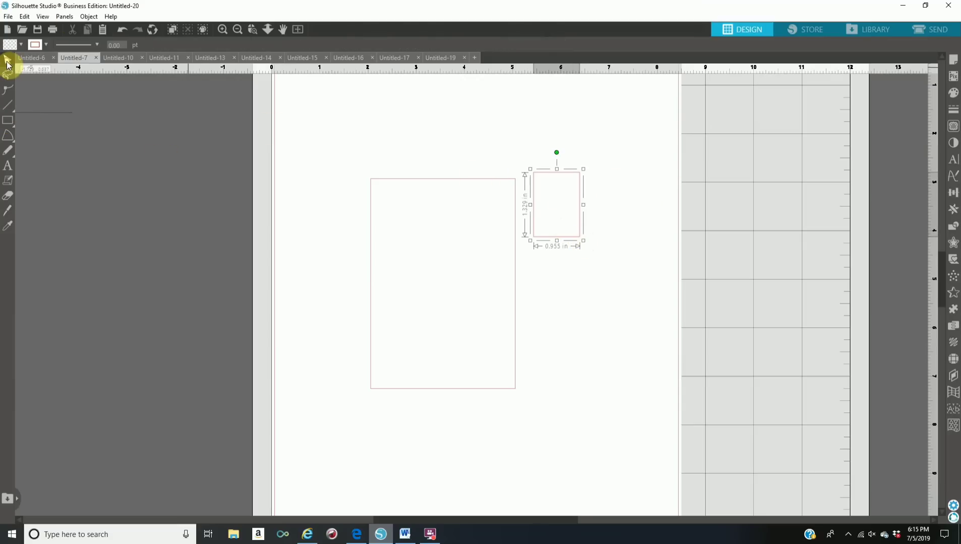
pyautogui.click(8, 61)
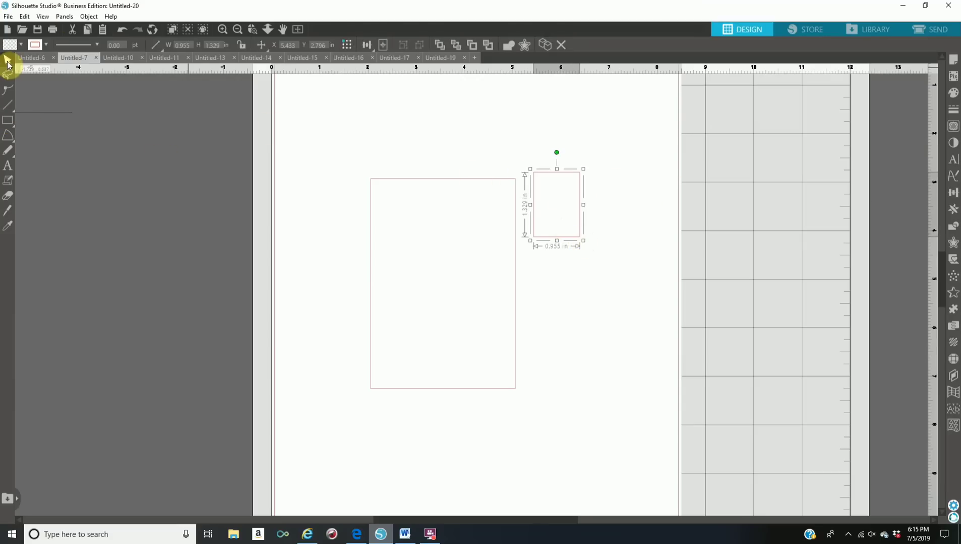
# Set the small rectangle's width to 0.5 in and its height to 4.33 in.
pyautogui.click(184, 45)
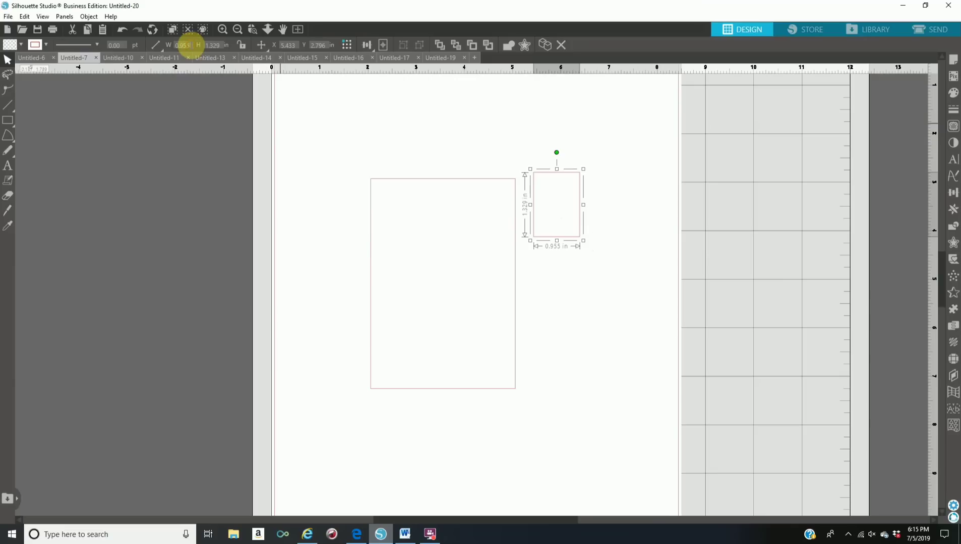
pyautogui.doubleClick(191, 44)
pyautogui.doubleClick(211, 46)
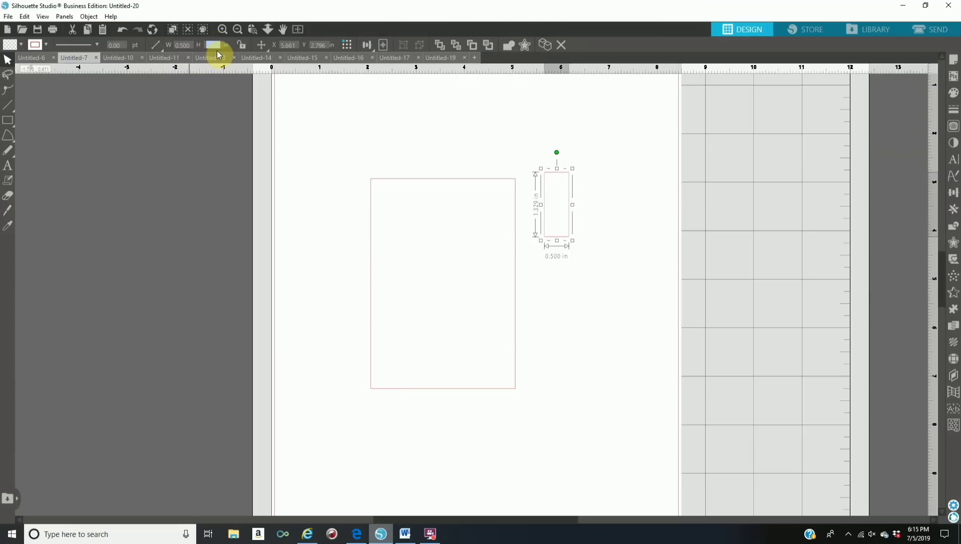
pyautogui.write('4.33')
pyautogui.press('Return')
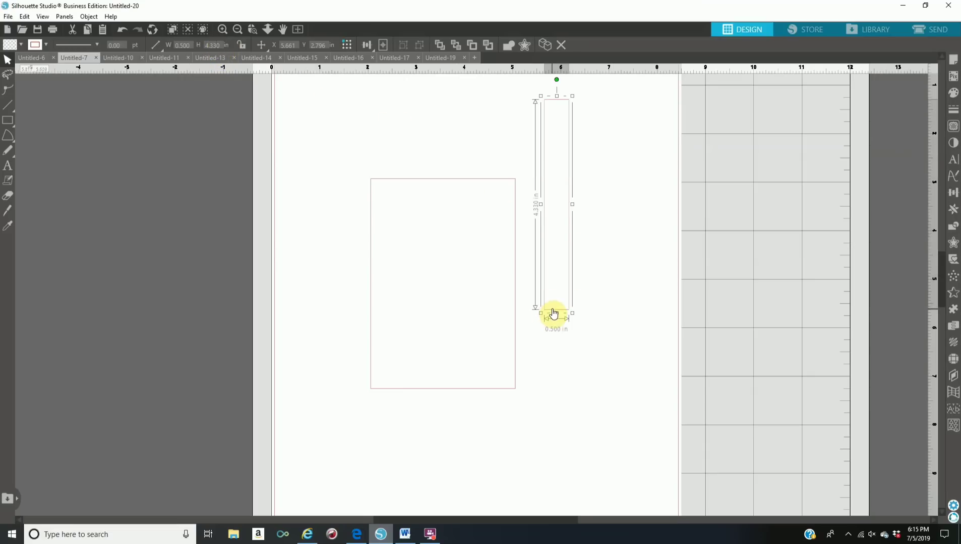
# Move the narrow strip flush against the large rectangle's right edge, aligning their top and bottom edges.
pyautogui.moveTo(552, 309); pyautogui.dragTo(523, 393)
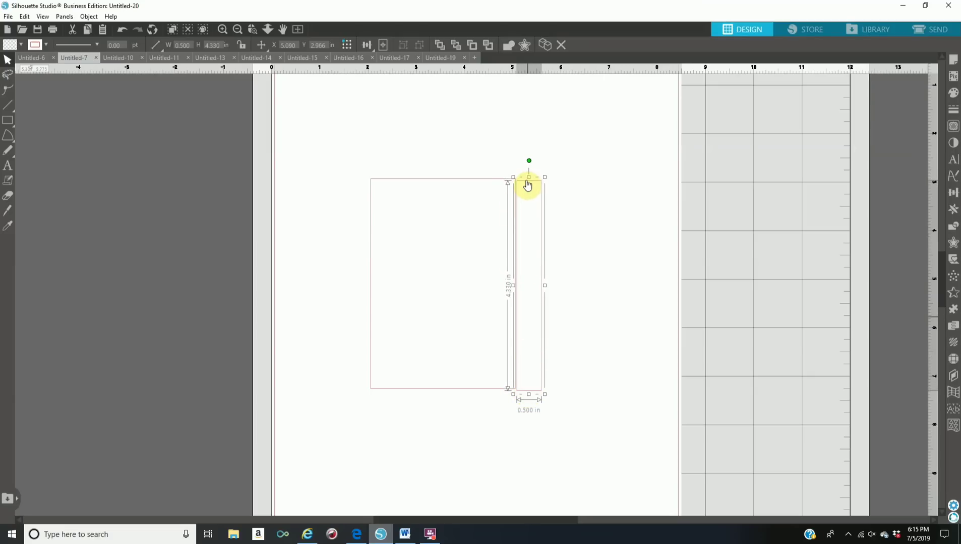
pyautogui.press('Up')
pyautogui.press('Up')
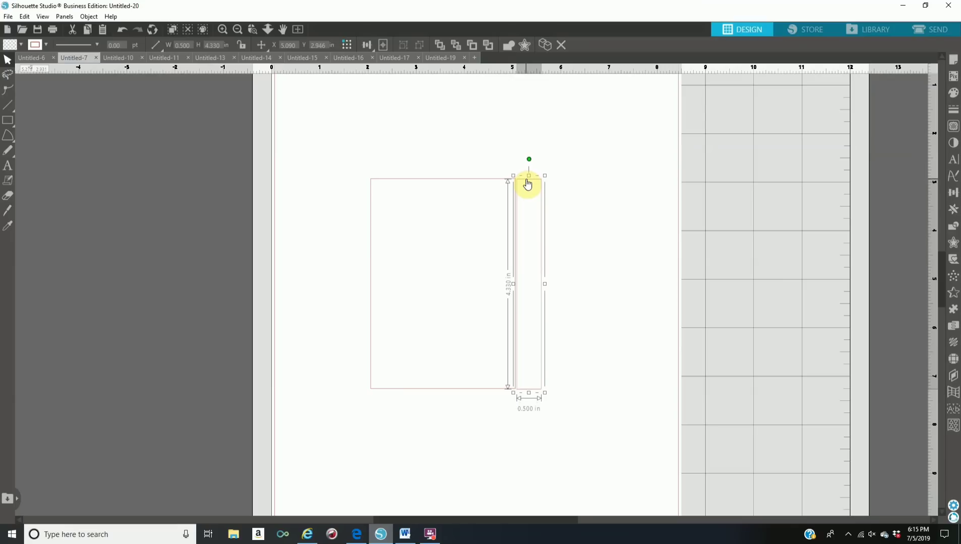
pyautogui.press('Up')
pyautogui.press('Left')
pyautogui.press('Left')
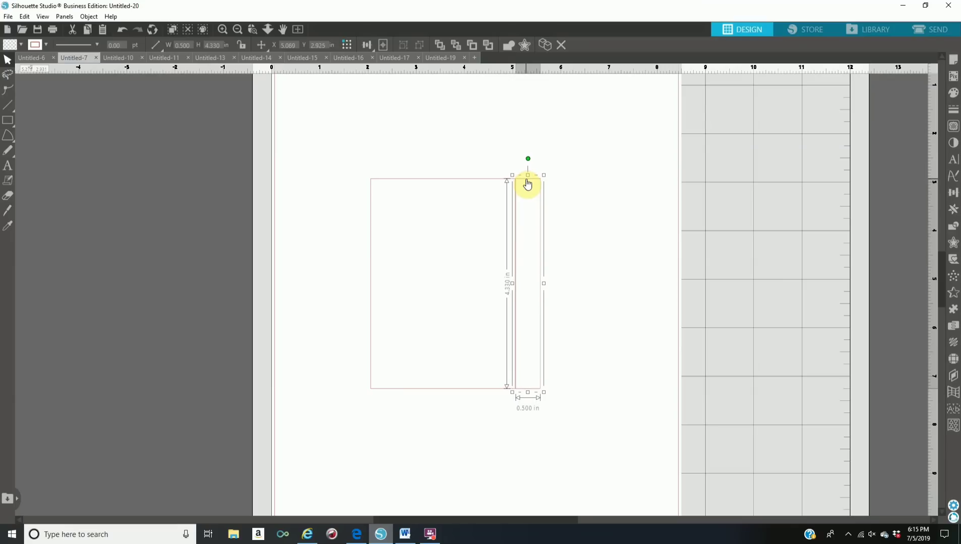
pyautogui.press('Left')
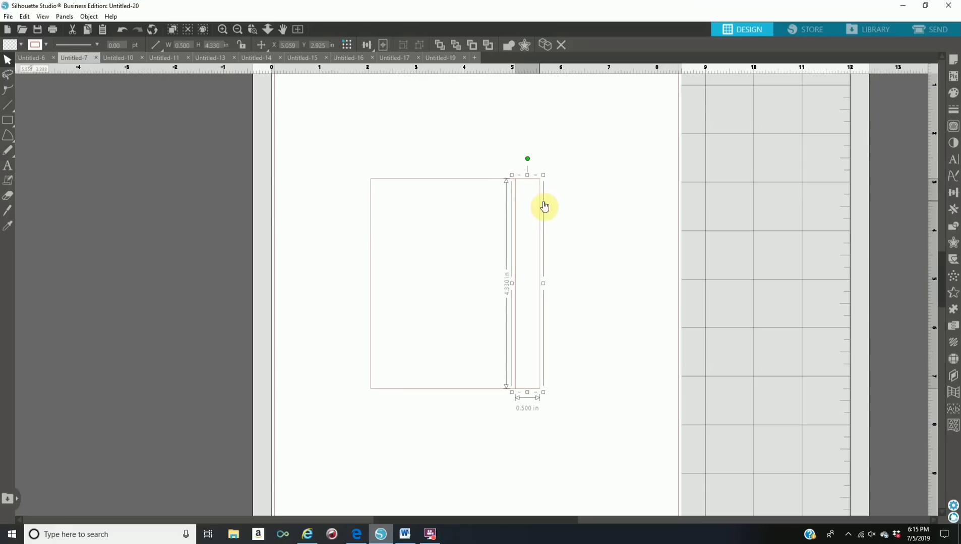
# Duplicate the narrow strip and place the copy against the large rectangle's left edge.
pyautogui.rightClick(543, 201)
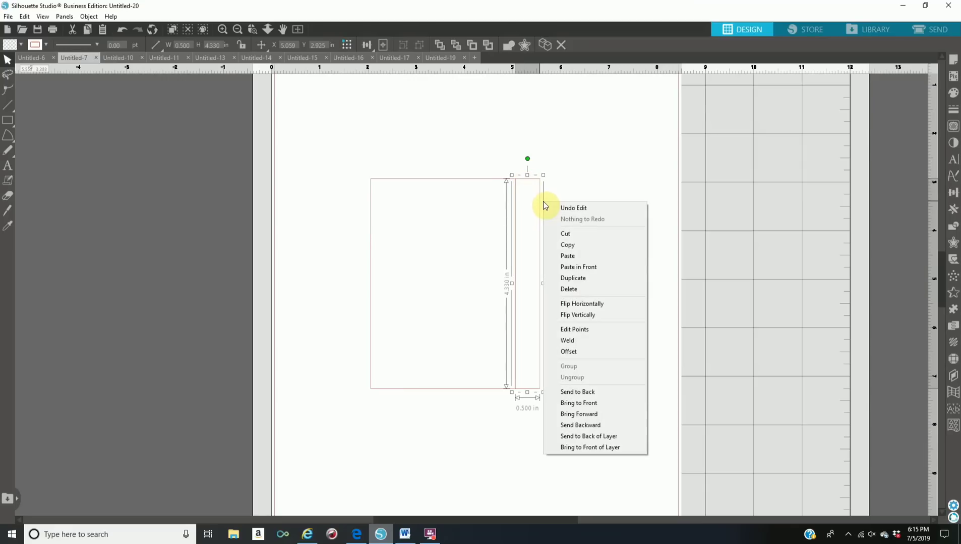
pyautogui.click(597, 282)
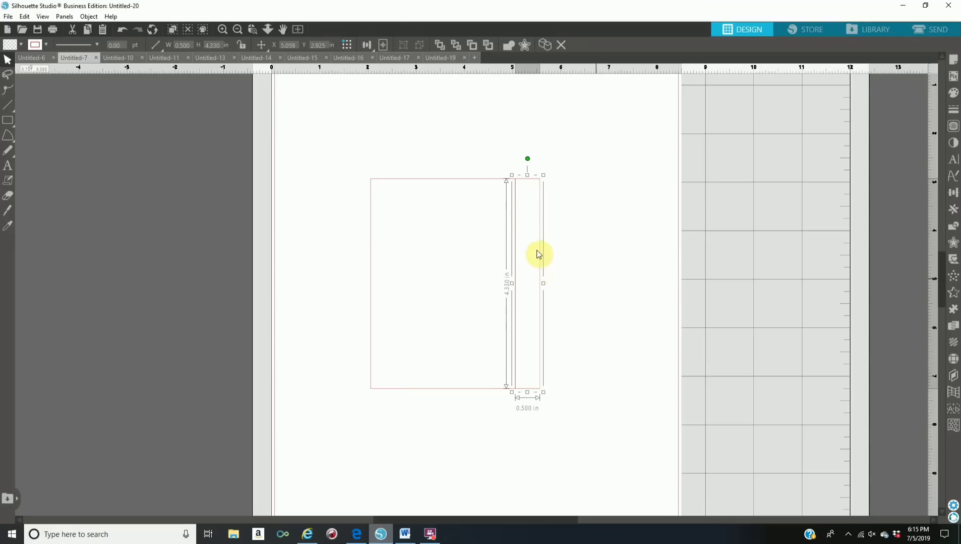
pyautogui.moveTo(551, 268); pyautogui.dragTo(372, 267)
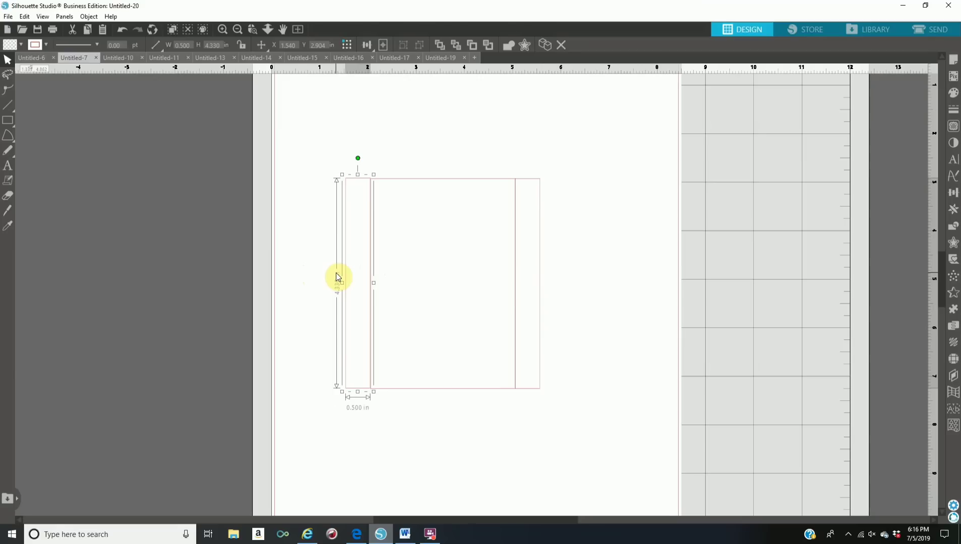
# Nudge the left strip until it sits flush with the large rectangle's left, top and bottom edges.
pyautogui.press('Down')
pyautogui.press('Right')
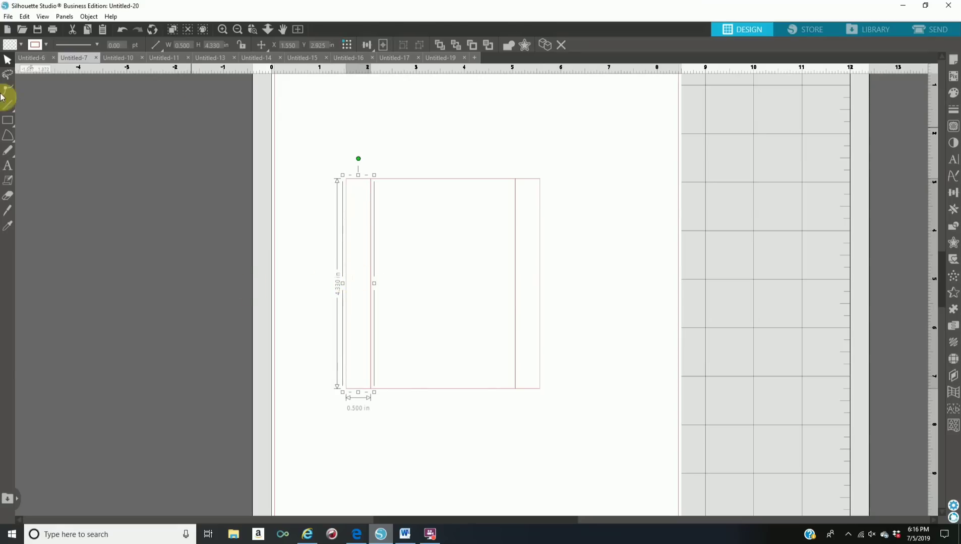
# Draw a flat ellipse about 4.4 in wide and 0.61 in high, and center it over the template's top edge.
pyautogui.click(7, 121)
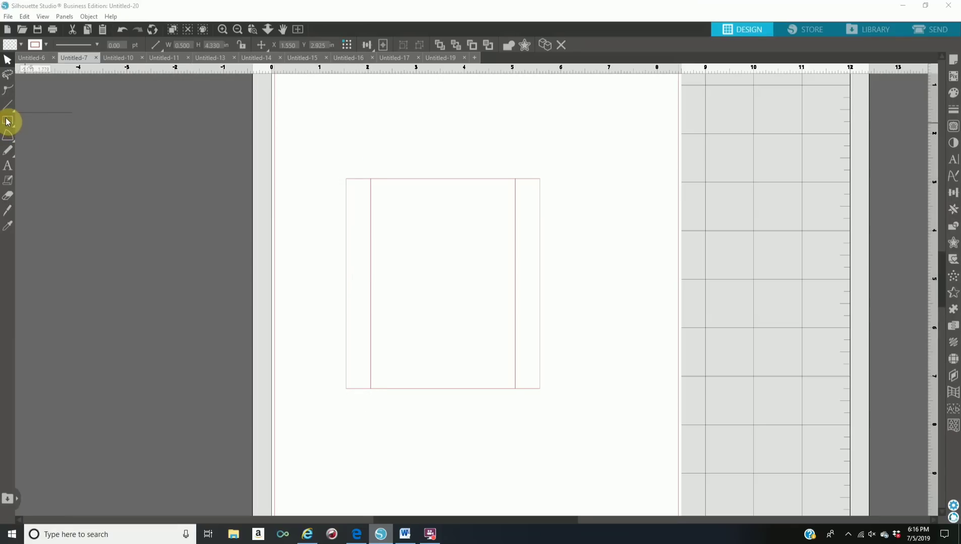
pyautogui.click(7, 121)
pyautogui.click(50, 124)
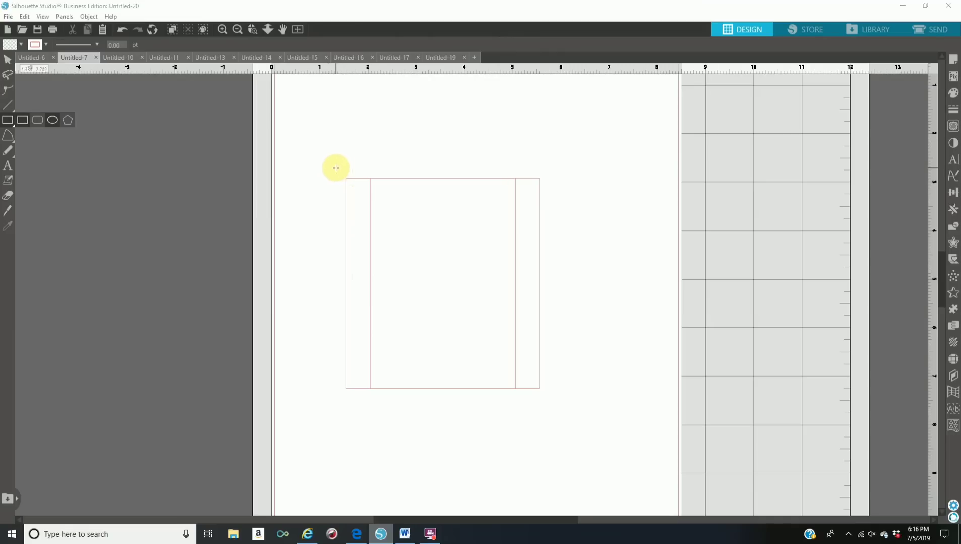
pyautogui.moveTo(415, 192); pyautogui.dragTo(548, 197)
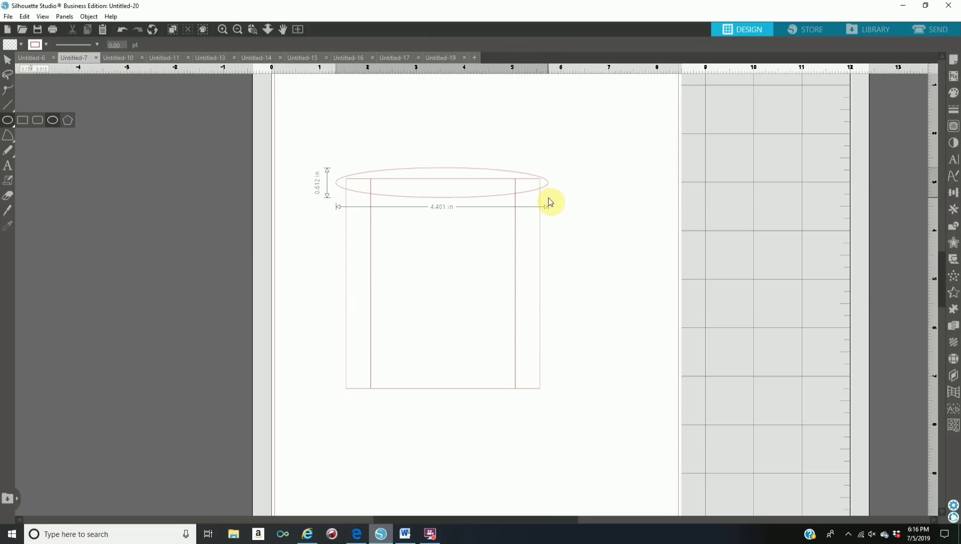
pyautogui.moveTo(548, 197); pyautogui.dragTo(548, 197)
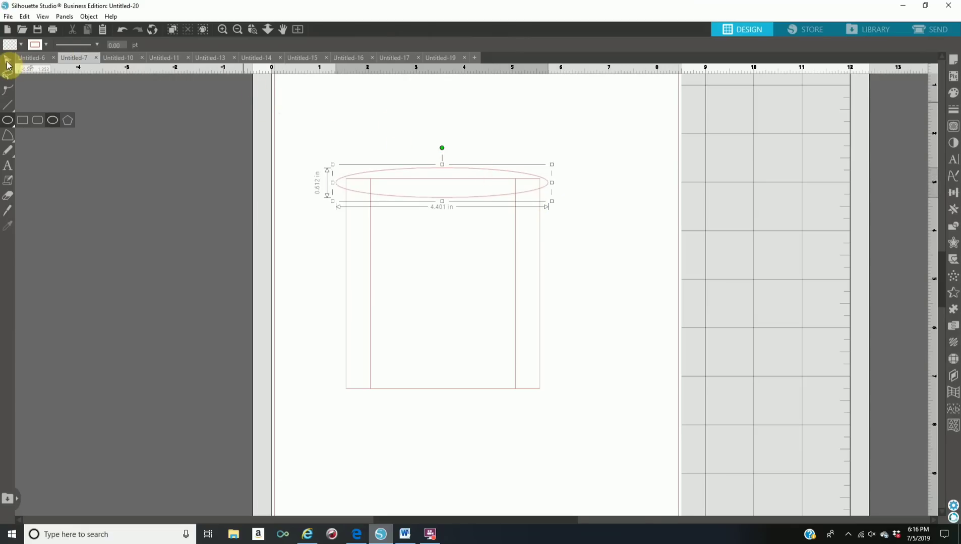
pyautogui.click(8, 61)
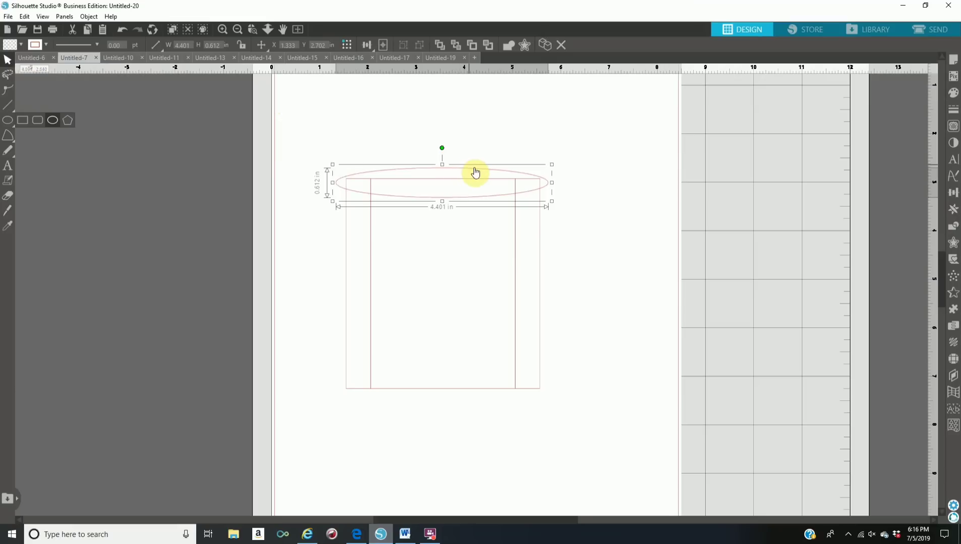
pyautogui.moveTo(474, 169); pyautogui.dragTo(474, 166)
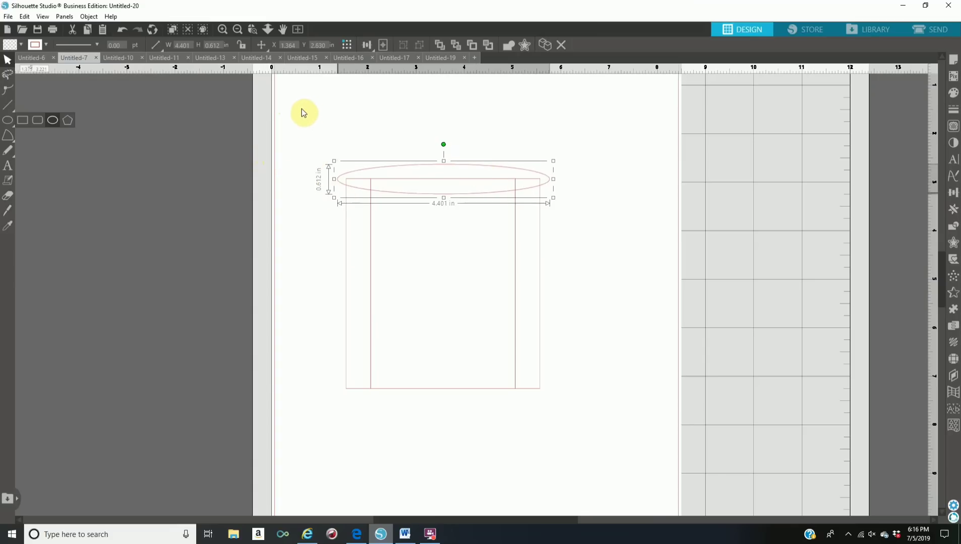
# Select the ellipse, the large rectangle and both strips, and apply Subtract All to cut a curved top edge.
pyautogui.click(443, 183)
pyautogui.moveTo(443, 183); pyautogui.dragTo(579, 418)
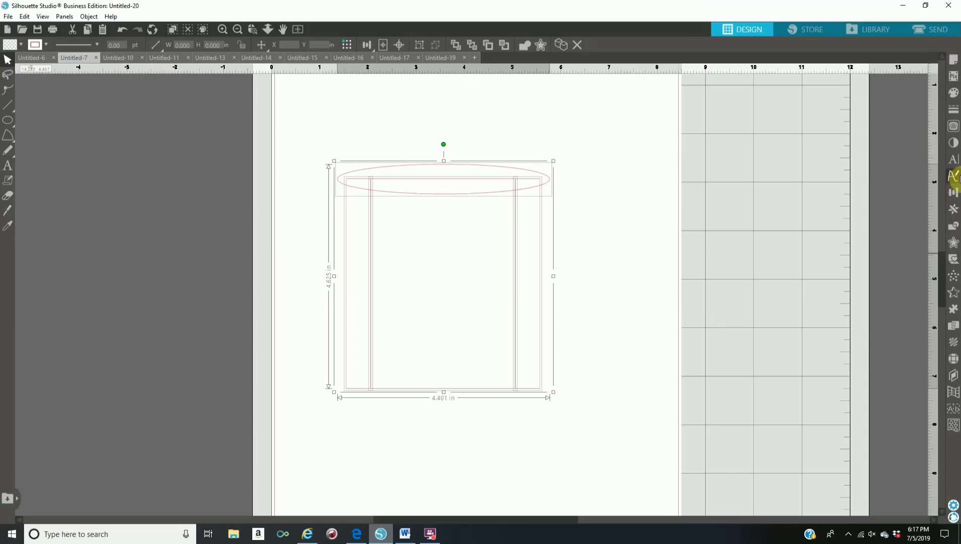
pyautogui.click(953, 227)
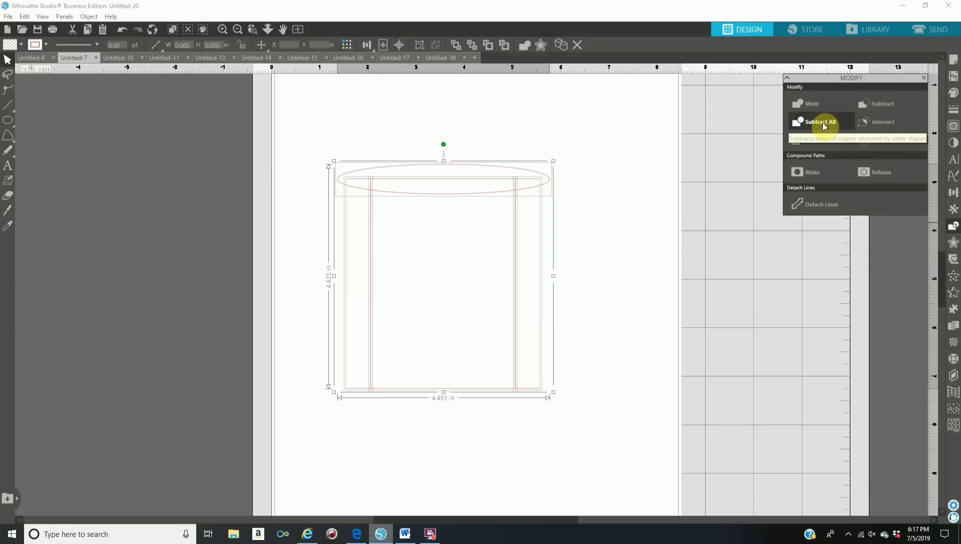
pyautogui.click(822, 122)
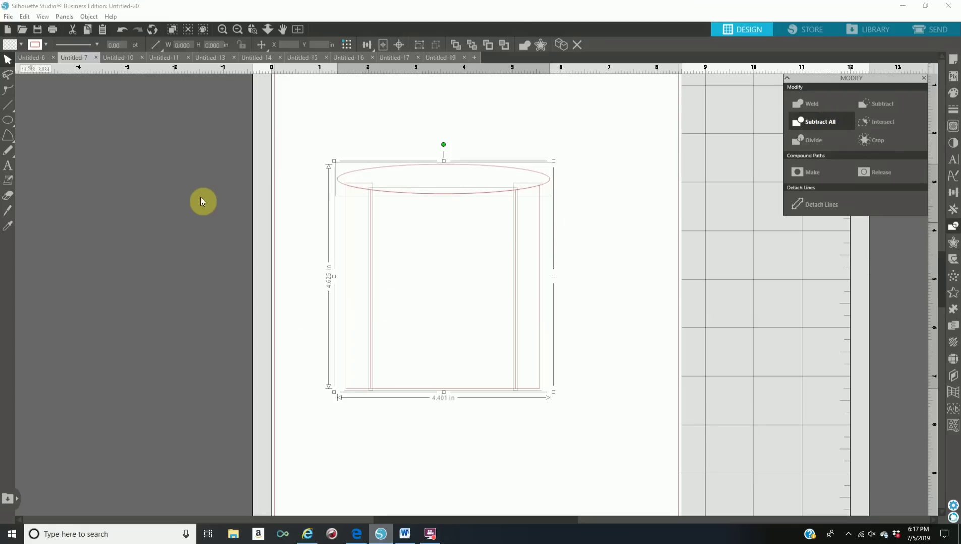
pyautogui.click(205, 178)
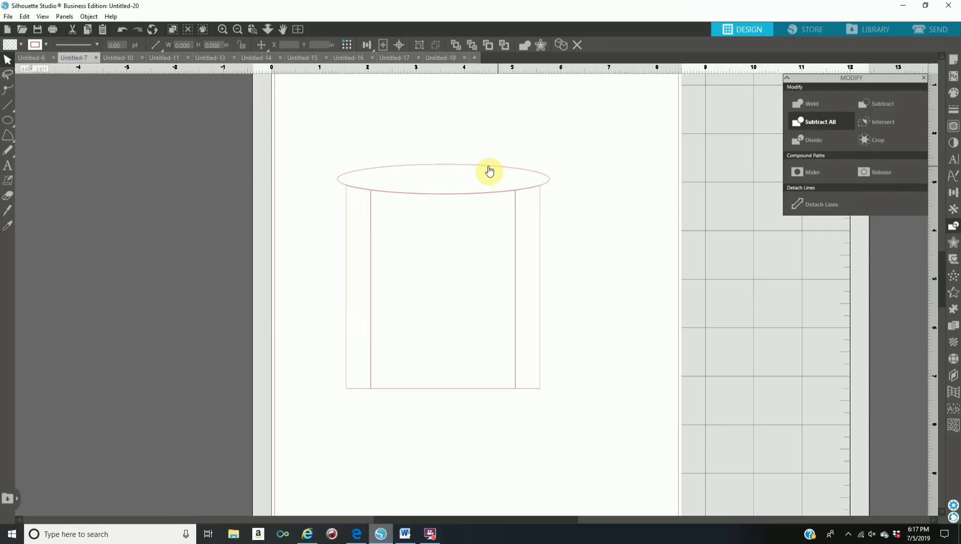
# Move the leftover ellipse off the template and delete it.
pyautogui.moveTo(320, 169); pyautogui.dragTo(214, 161)
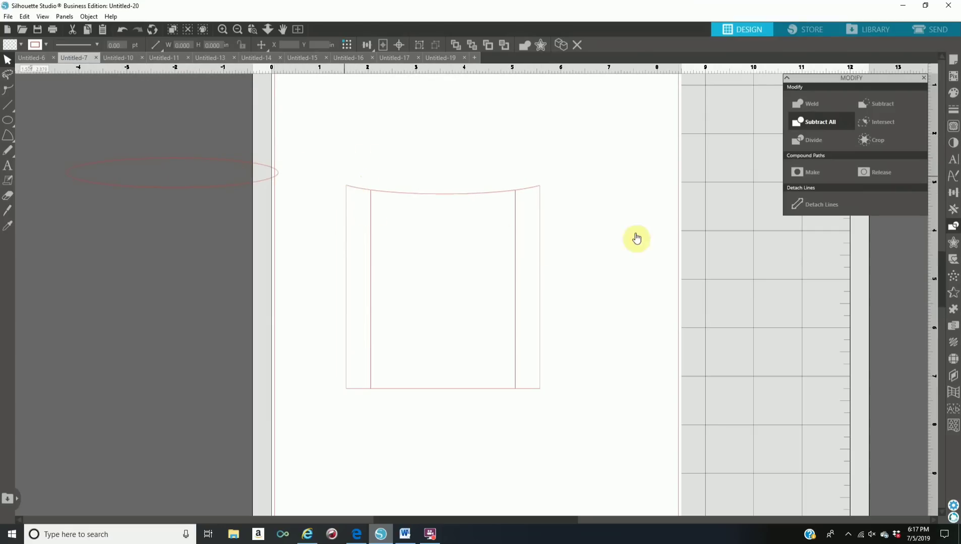
pyautogui.click(223, 189)
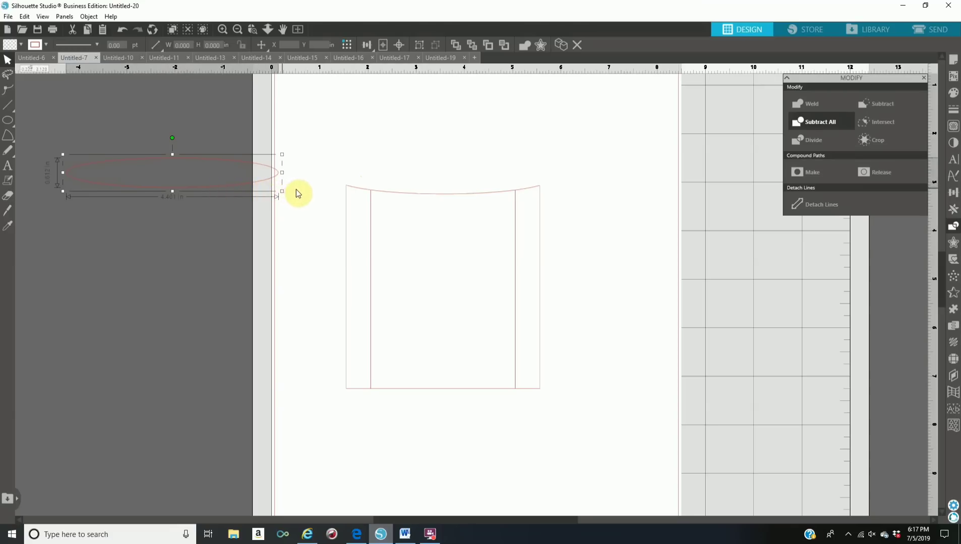
pyautogui.press('Delete')
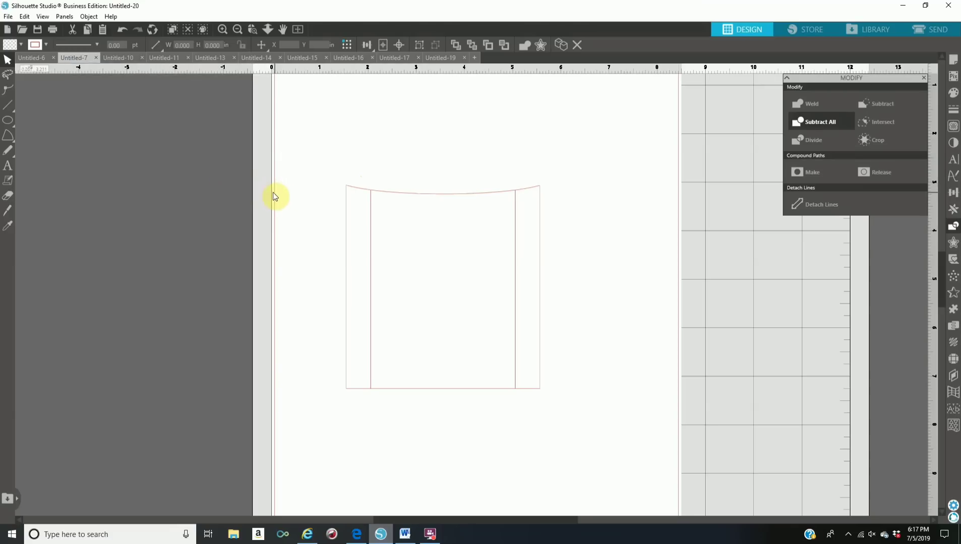
# Draw a rectangle about 3.57 in wide and 4.44 in high in the empty area left of the cutting mat.
pyautogui.click(238, 30)
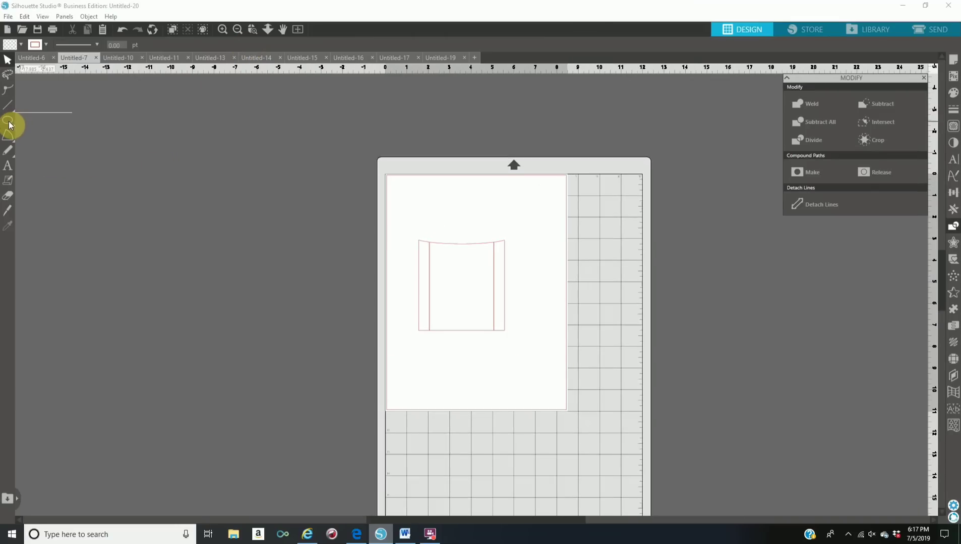
pyautogui.moveTo(9, 125)
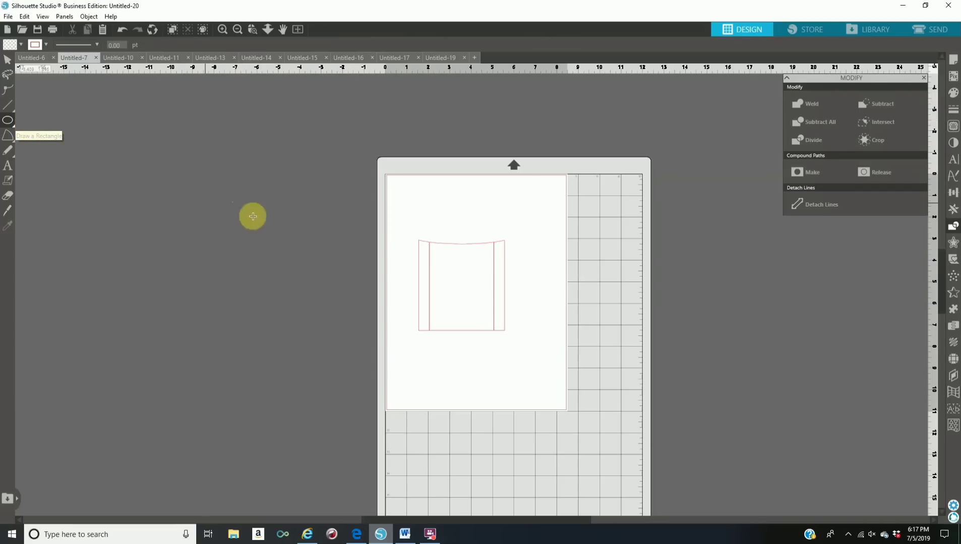
pyautogui.moveTo(205, 189); pyautogui.dragTo(283, 284)
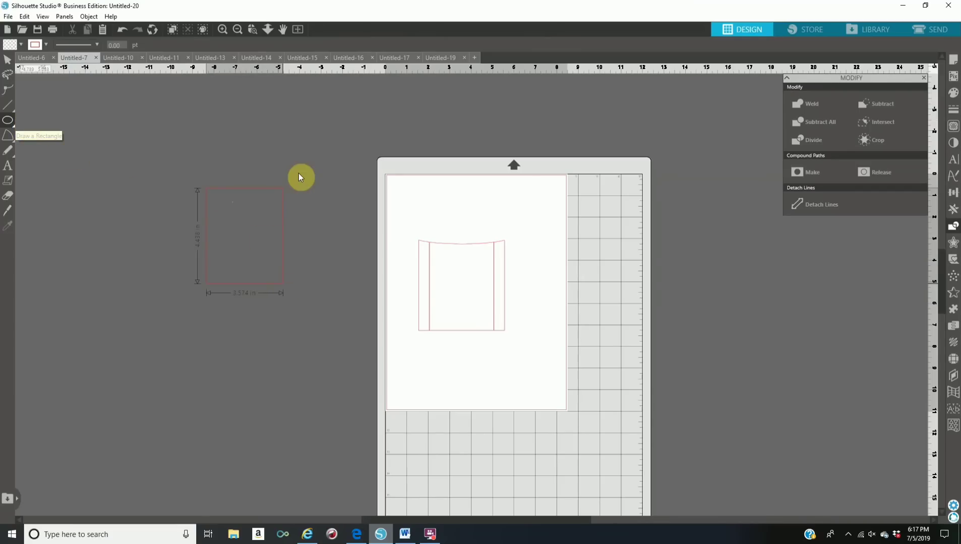
pyautogui.click(7, 61)
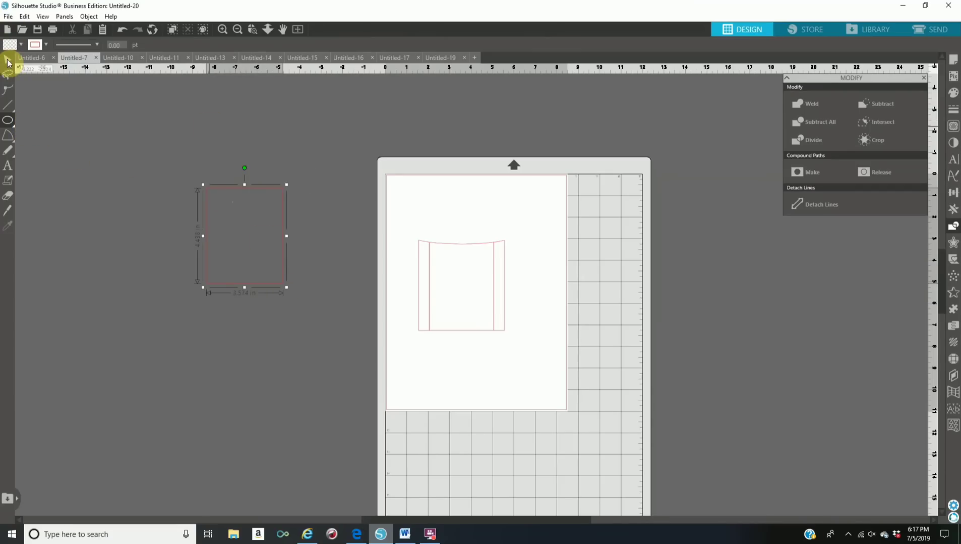
pyautogui.click(244, 202)
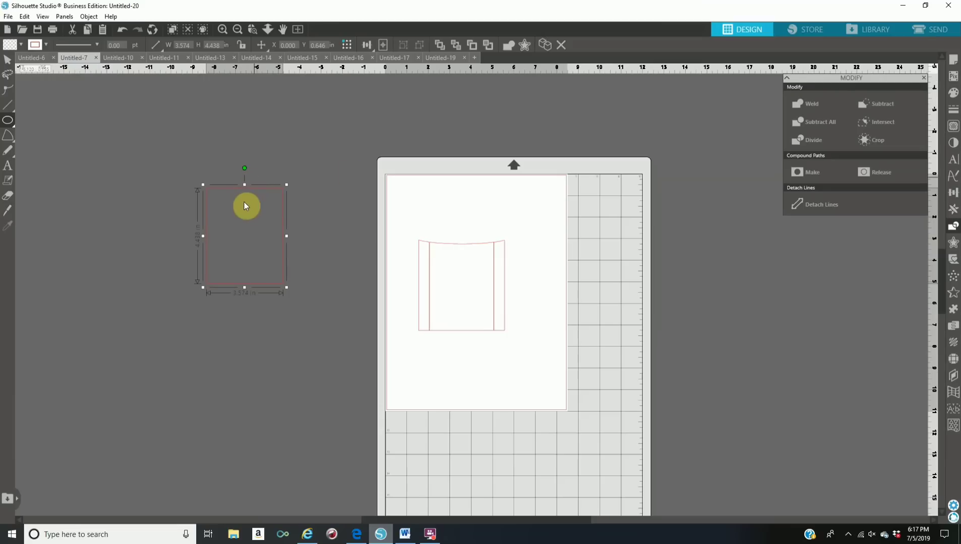
# Set the new rectangle's width to 3 in and its height to 6.5 in.
pyautogui.doubleClick(182, 45)
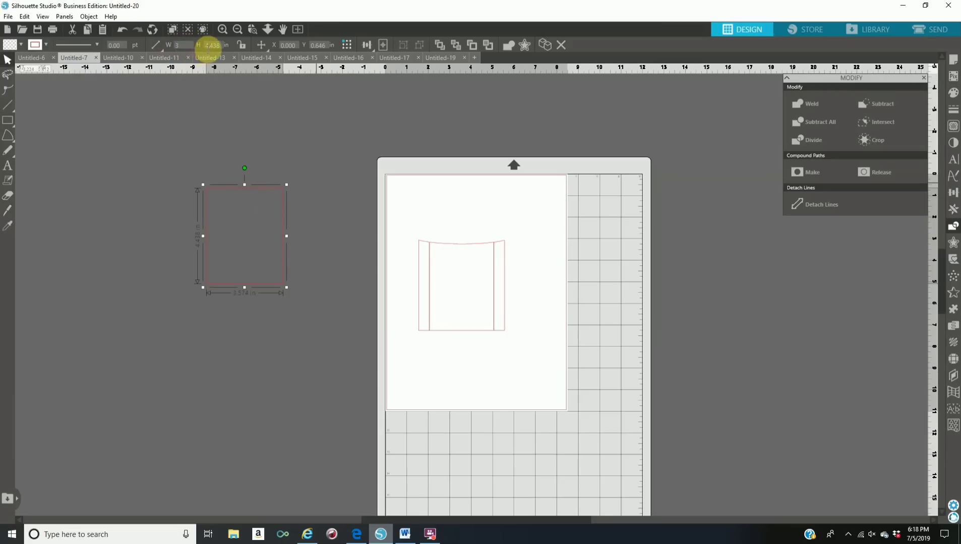
pyautogui.write('3.000')
pyautogui.doubleClick(213, 45)
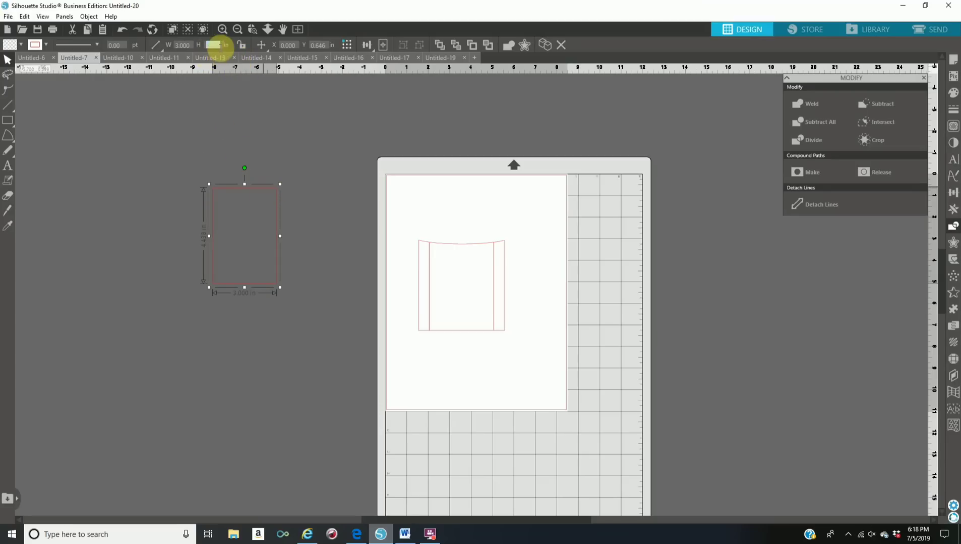
pyautogui.press('Return')
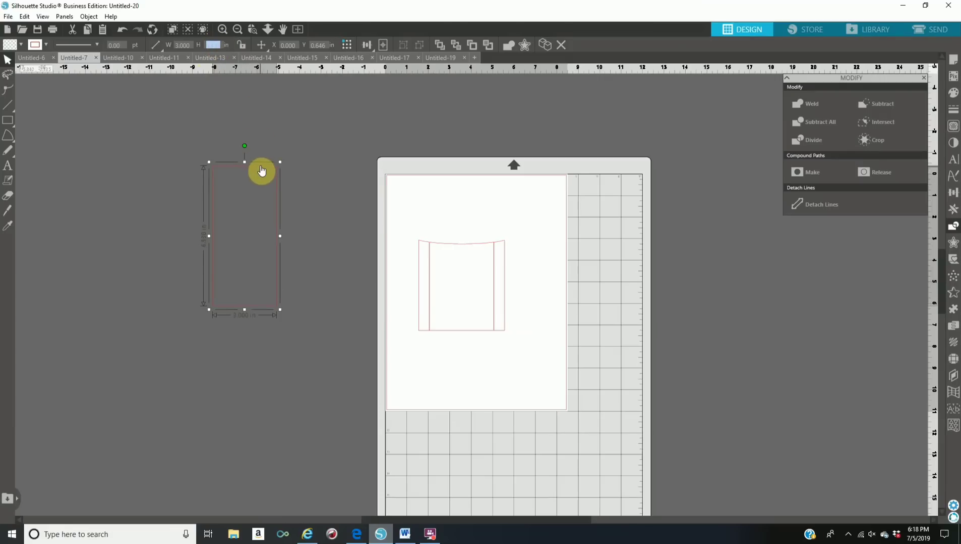
# Move the 6.5 in tall rectangle flush below the center panel, aligning its sides with the panel's side lines.
pyautogui.moveTo(309, 214); pyautogui.dragTo(481, 335)
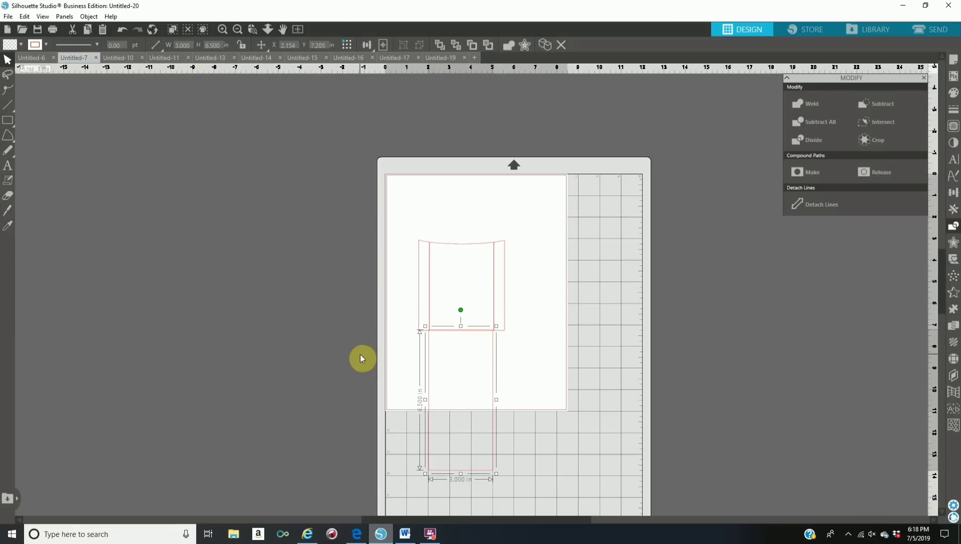
pyautogui.press('Right')
pyautogui.press('Down')
pyautogui.press('Right')
pyautogui.press('Right')
pyautogui.press('Left')
pyautogui.press('Up')
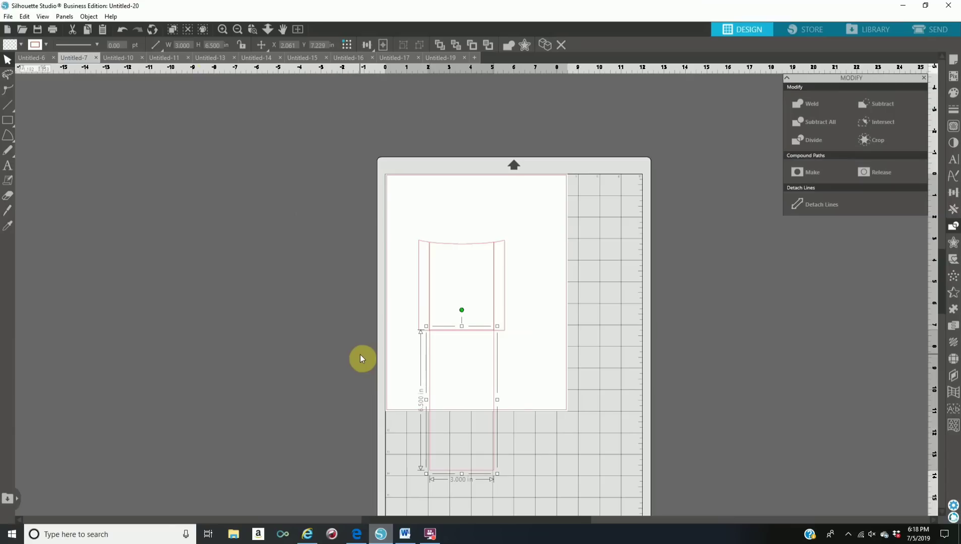
pyautogui.press('Down')
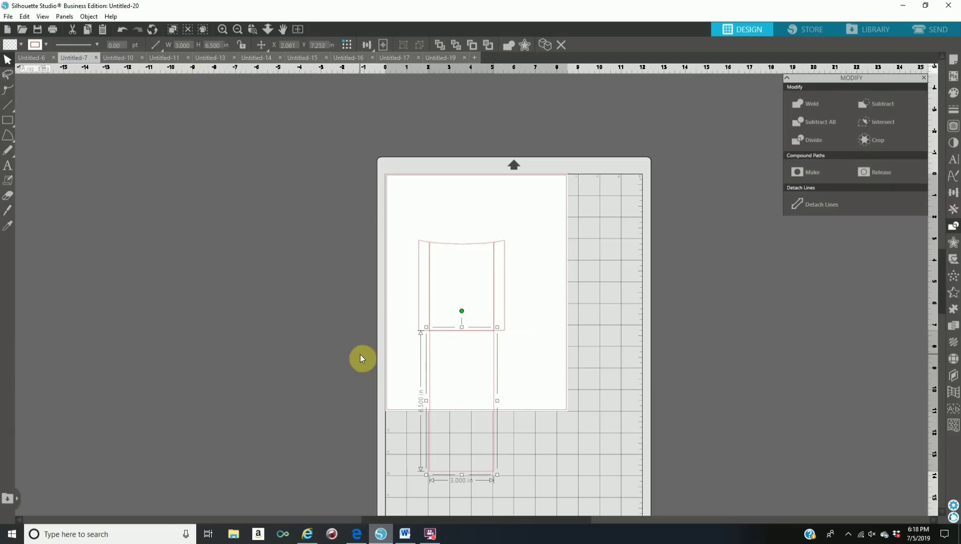
pyautogui.press('Down')
pyautogui.press('Up')
pyautogui.press('Up')
# Select all the template pieces and move them together into the page's upper-left corner.
pyautogui.moveTo(400, 209); pyautogui.dragTo(510, 386)
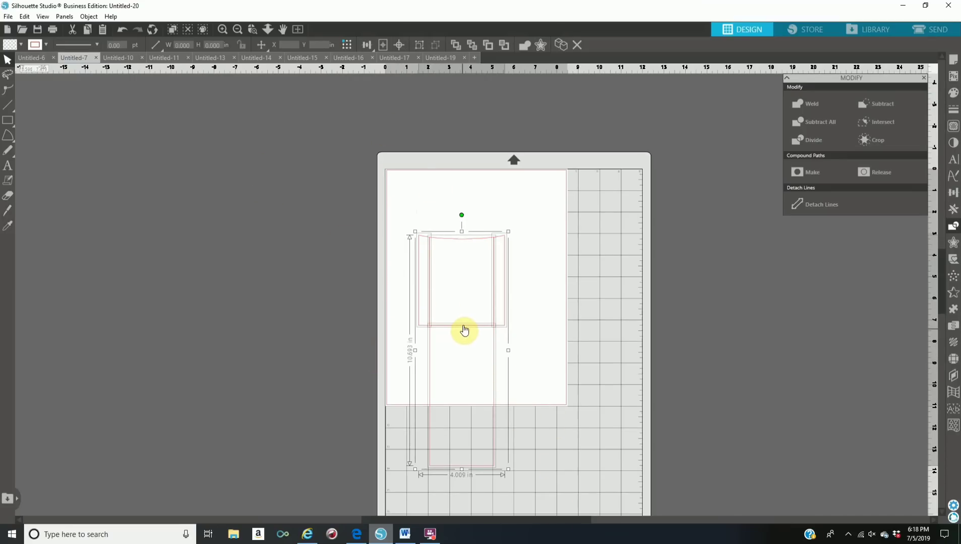
pyautogui.moveTo(451, 284); pyautogui.dragTo(438, 263)
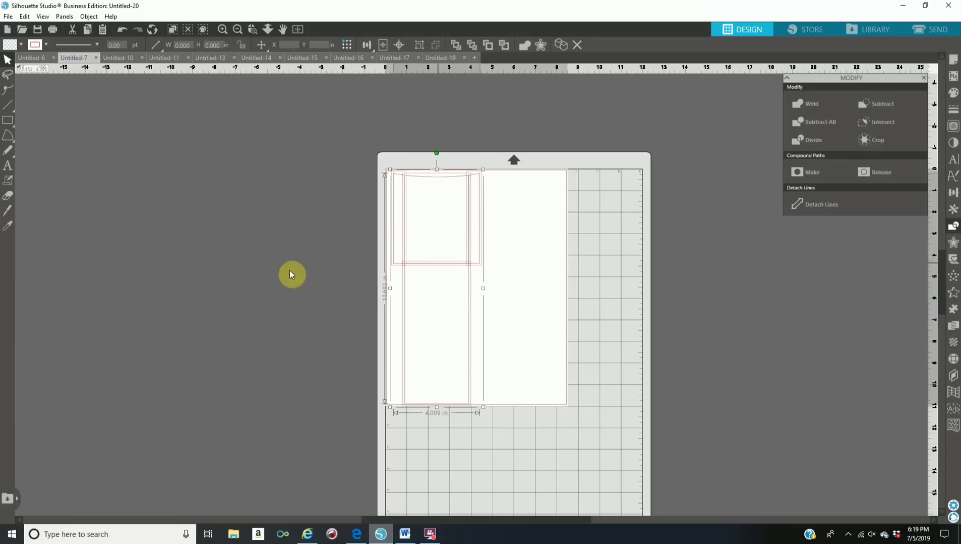
pyautogui.click(244, 260)
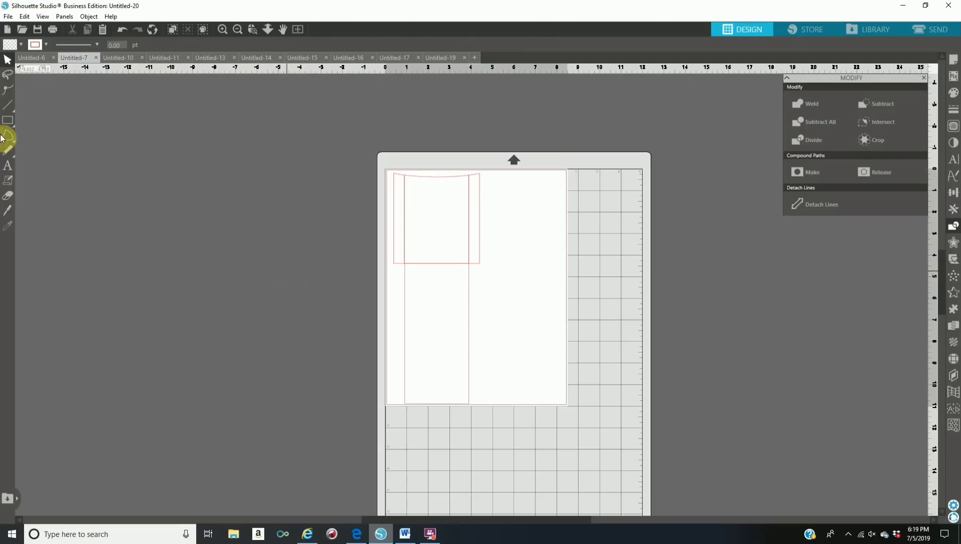
# Start merging an image file into the design and browse to the main Pictures folder.
pyautogui.click(9, 17)
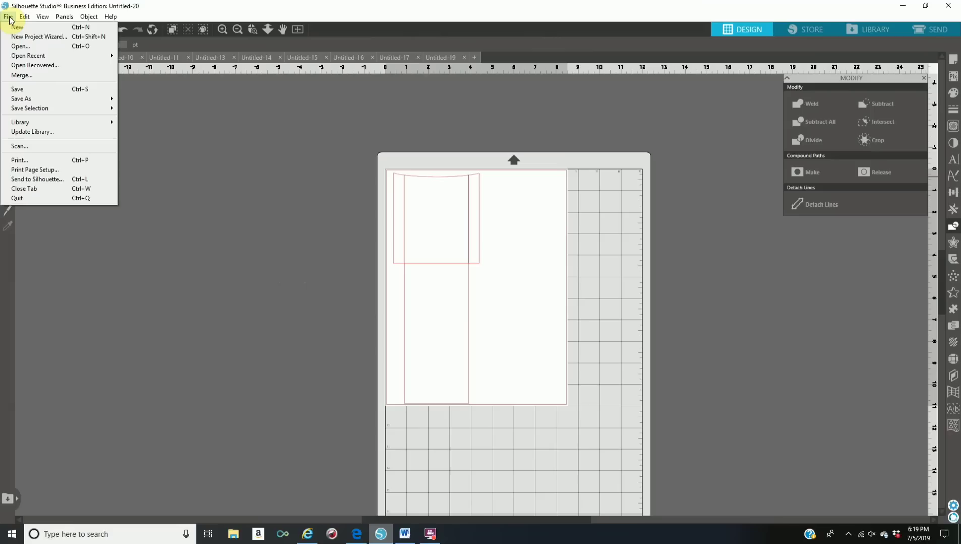
pyautogui.click(37, 78)
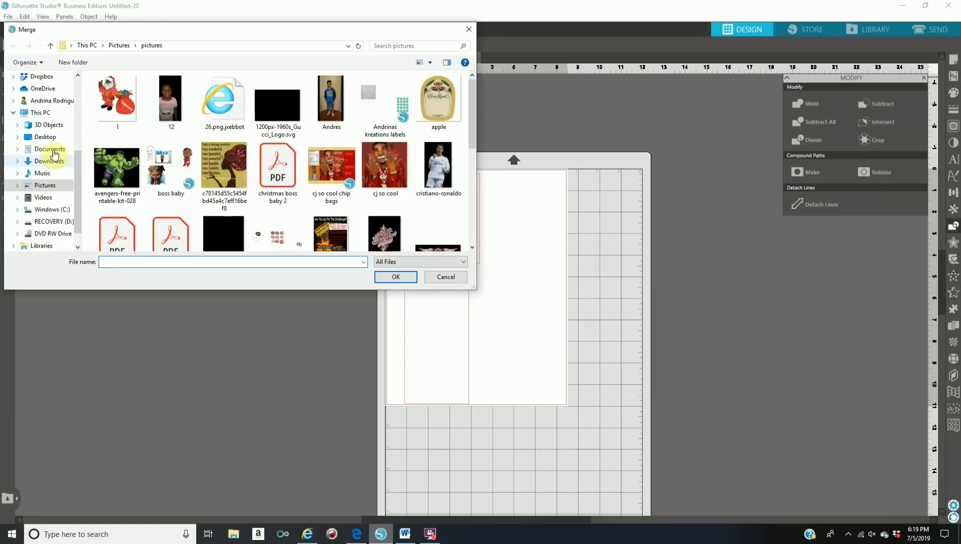
pyautogui.click(45, 186)
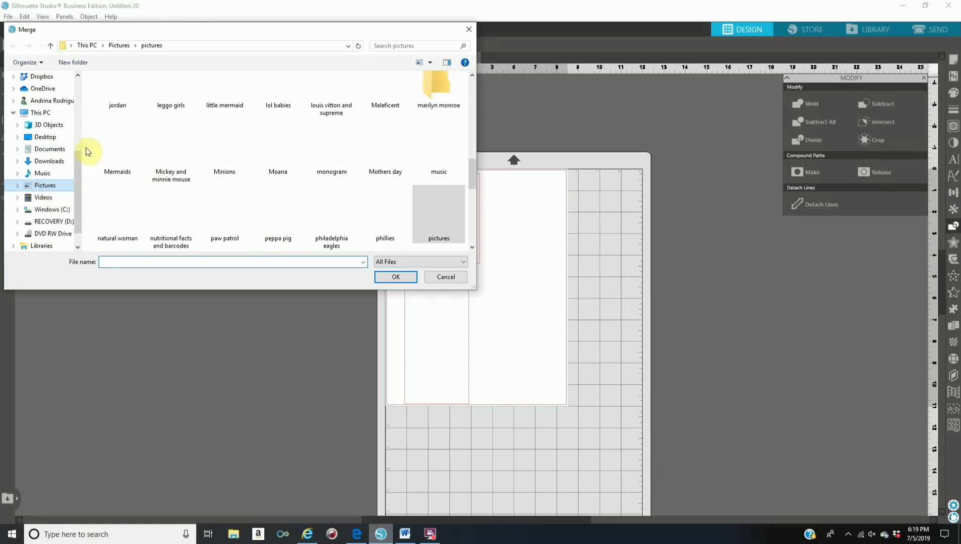
pyautogui.scroll(10, 340, 205)
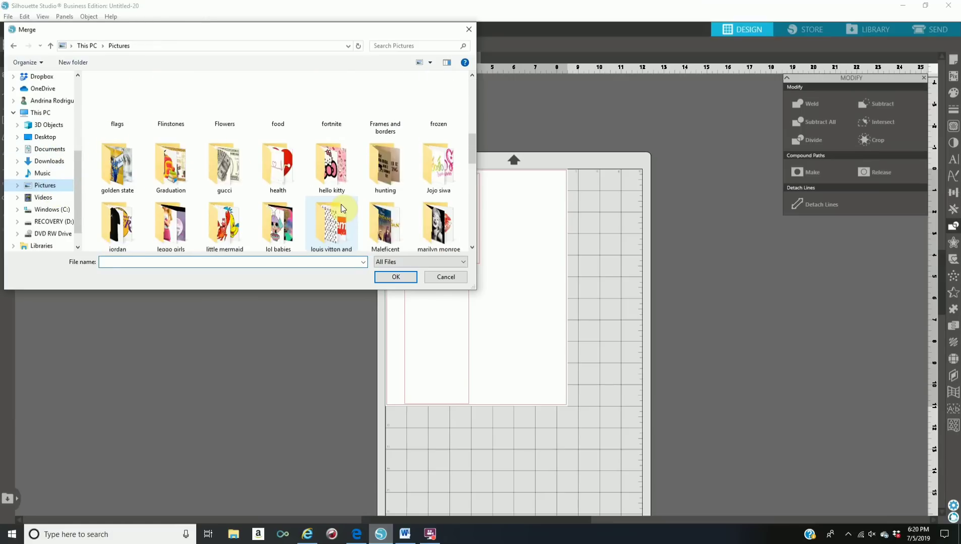
# Look through the backgrounds folder for a suitable background image and return to the Pictures folder.
pyautogui.doubleClick(121, 163)
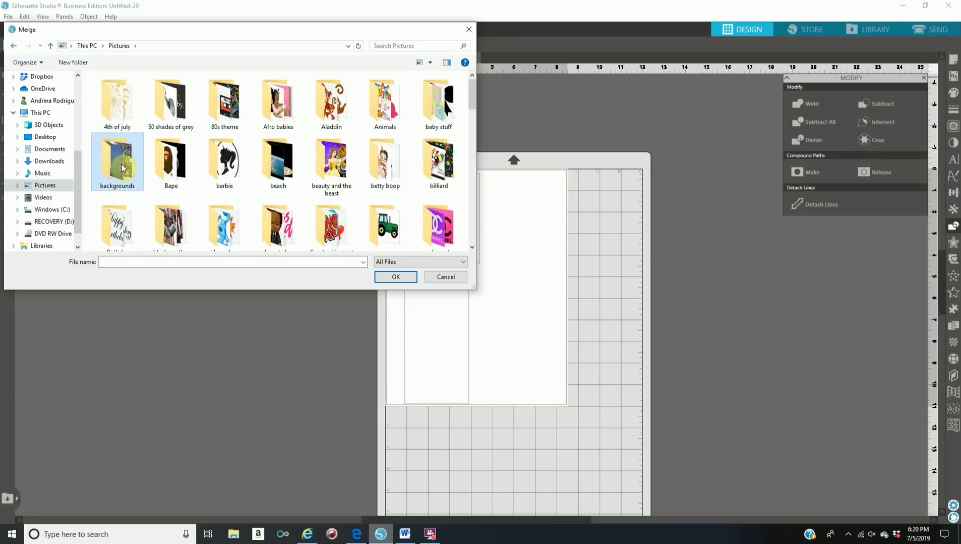
pyautogui.scroll(-4, 376, 184)
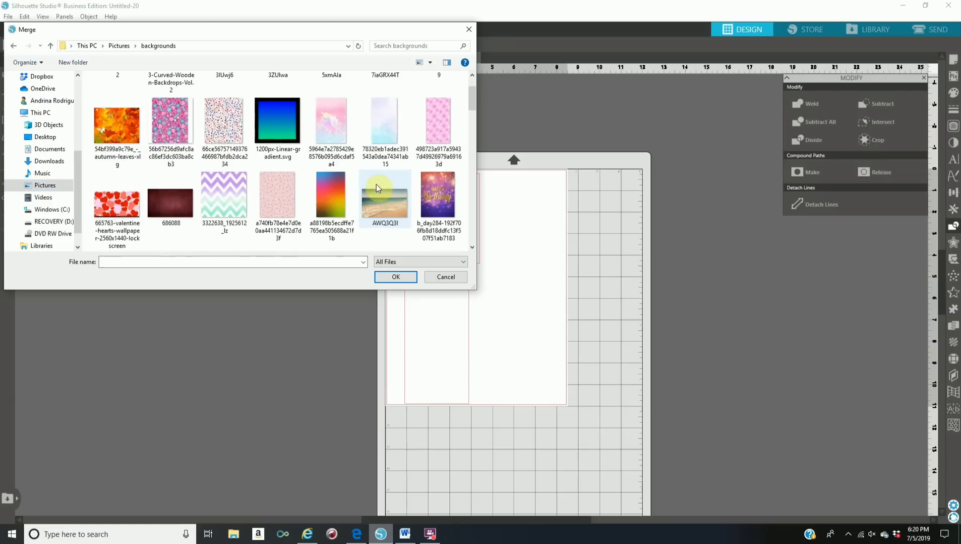
pyautogui.scroll(-10, 375, 187)
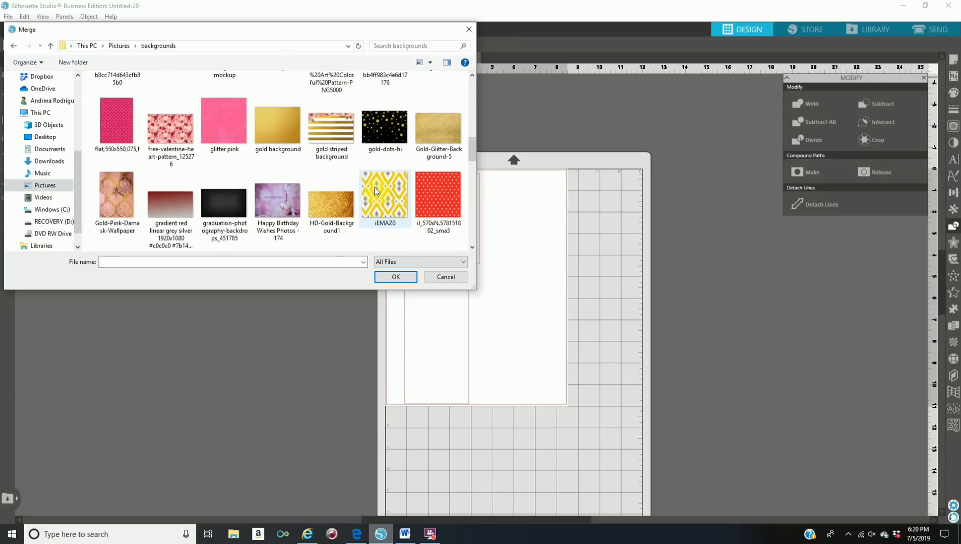
pyautogui.scroll(-10, 374, 187)
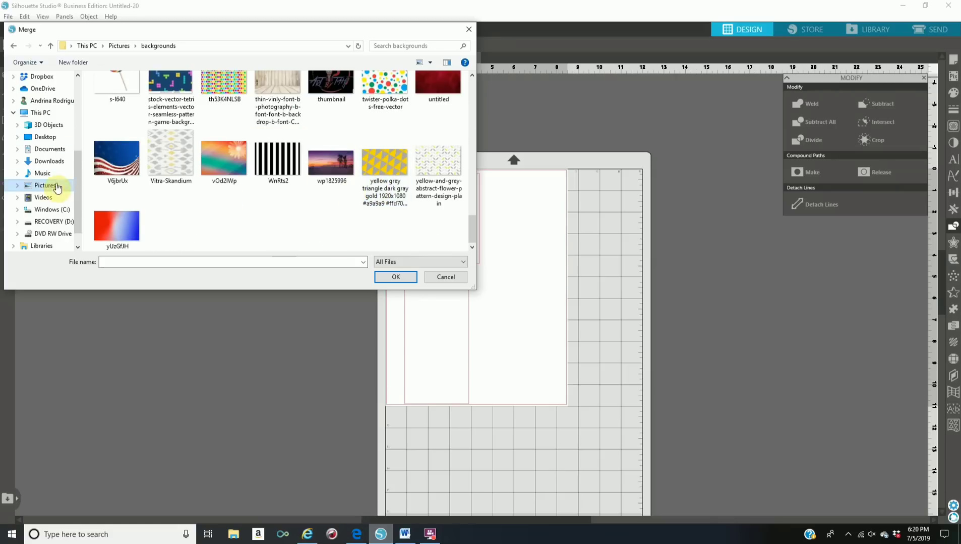
pyautogui.click(13, 45)
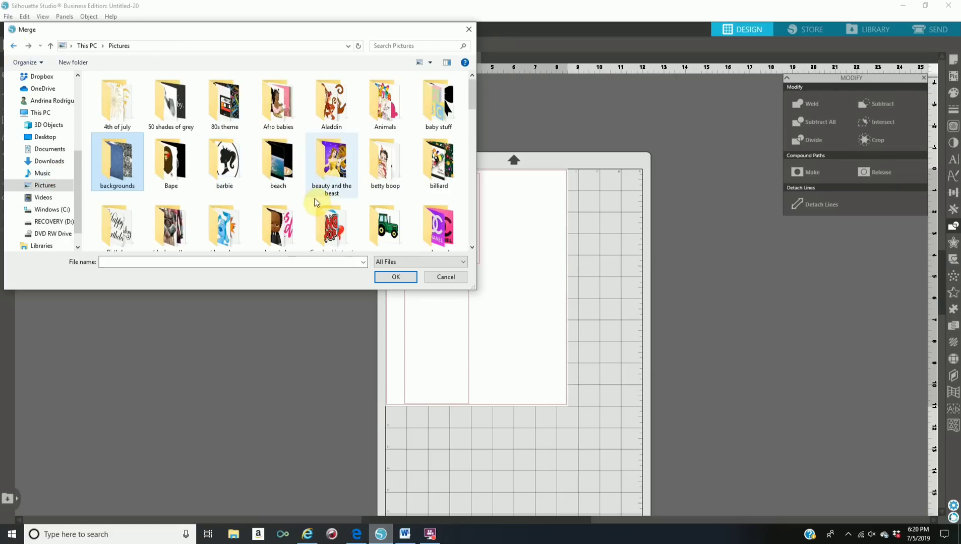
# Merge the brown 850304_iphone-5-gucci-wallpapers-hd image from the gucci folder and place it in the empty area left of the cutting mat.
pyautogui.scroll(-2, 308, 227)
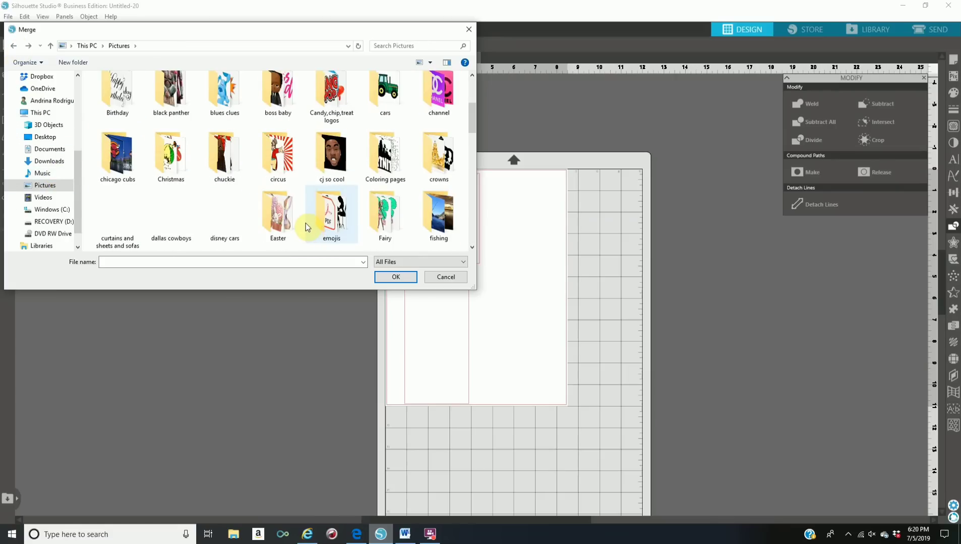
pyautogui.scroll(-2, 305, 224)
pyautogui.click(223, 222)
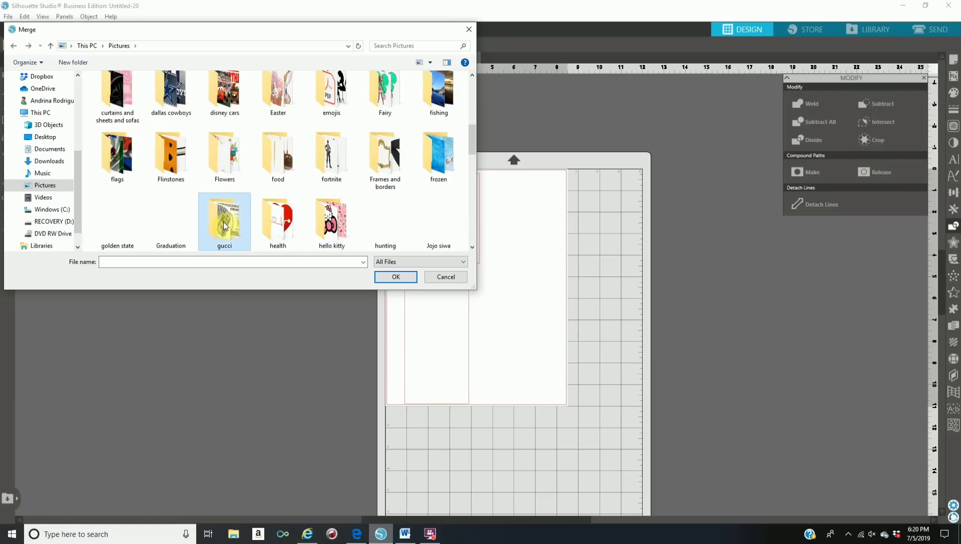
pyautogui.doubleClick(224, 221)
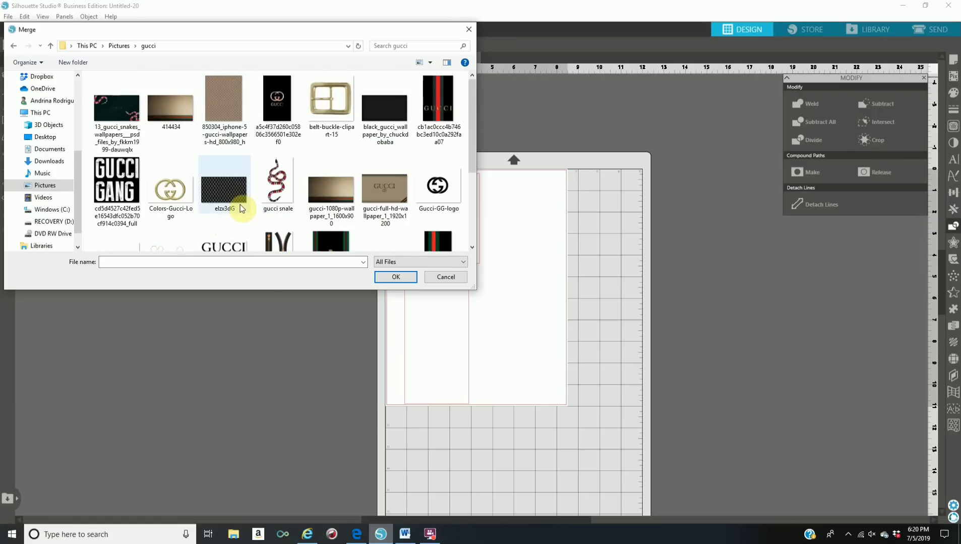
pyautogui.scroll(-2, 241, 208)
pyautogui.scroll(3, 240, 206)
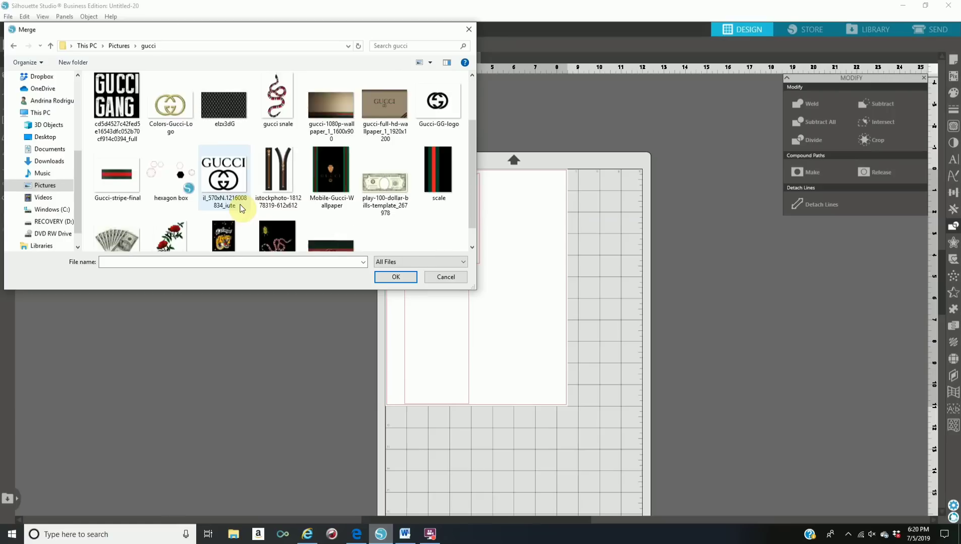
pyautogui.click(229, 132)
pyautogui.click(396, 278)
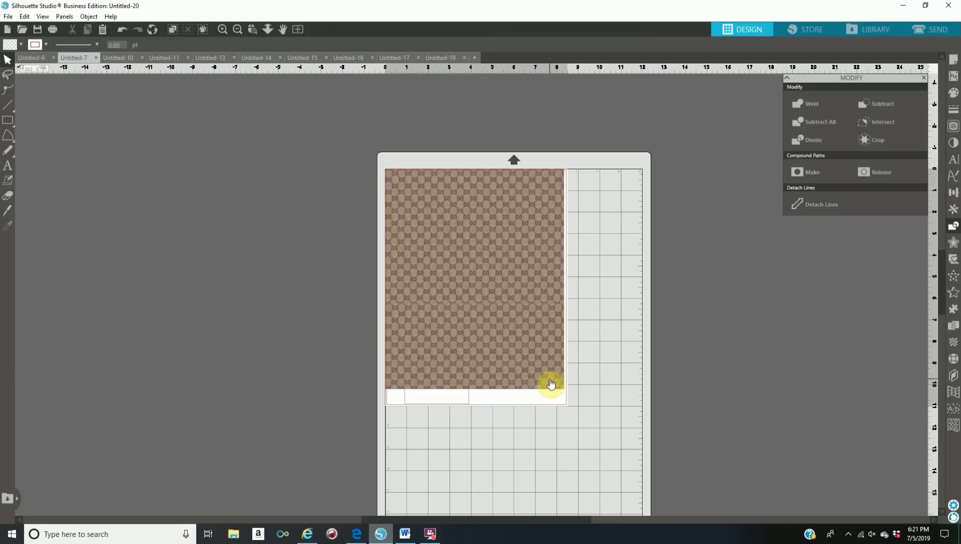
pyautogui.moveTo(550, 383); pyautogui.dragTo(242, 373)
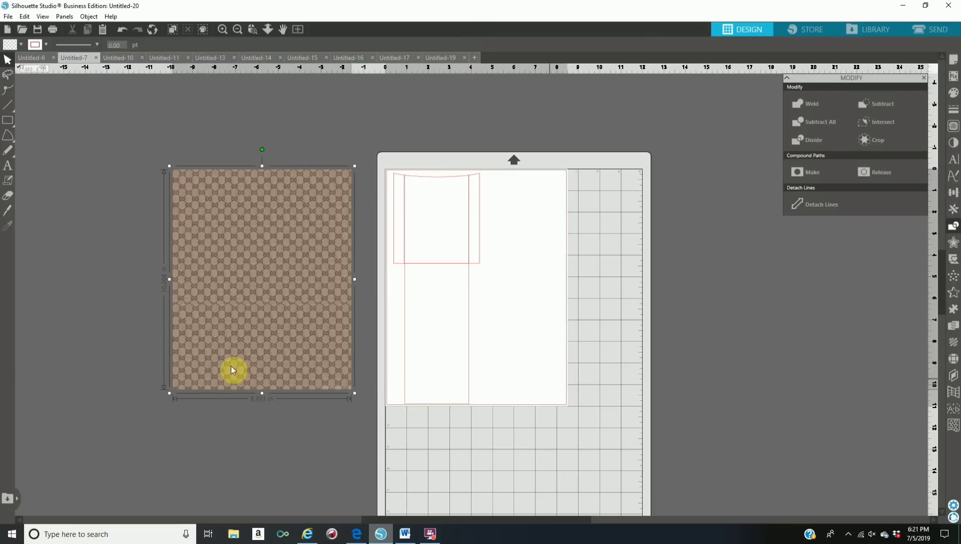
# Fill the curved-top center panel with the brown image's pattern using the Eyedropper.
pyautogui.keyDown('shift'); pyautogui.click(405, 256); pyautogui.keyUp('shift')
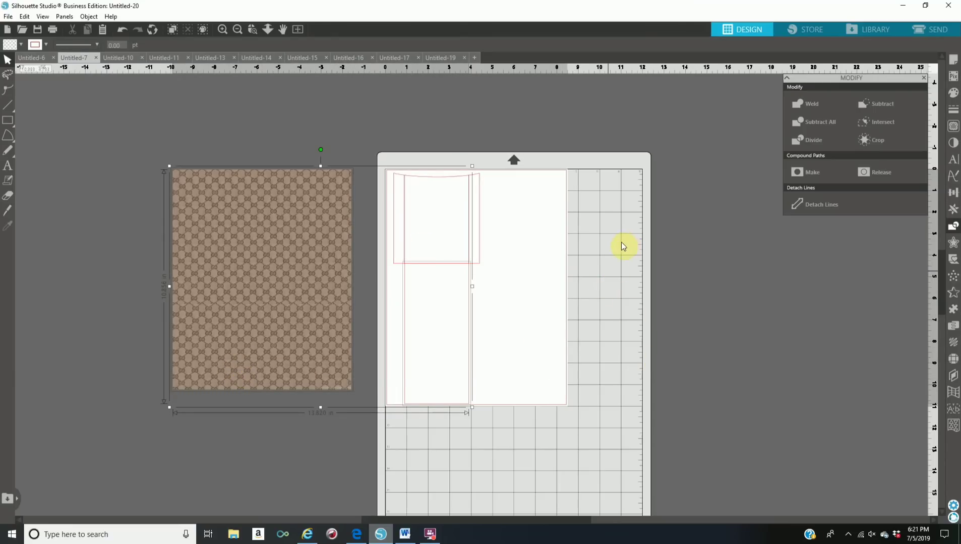
pyautogui.click(307, 139)
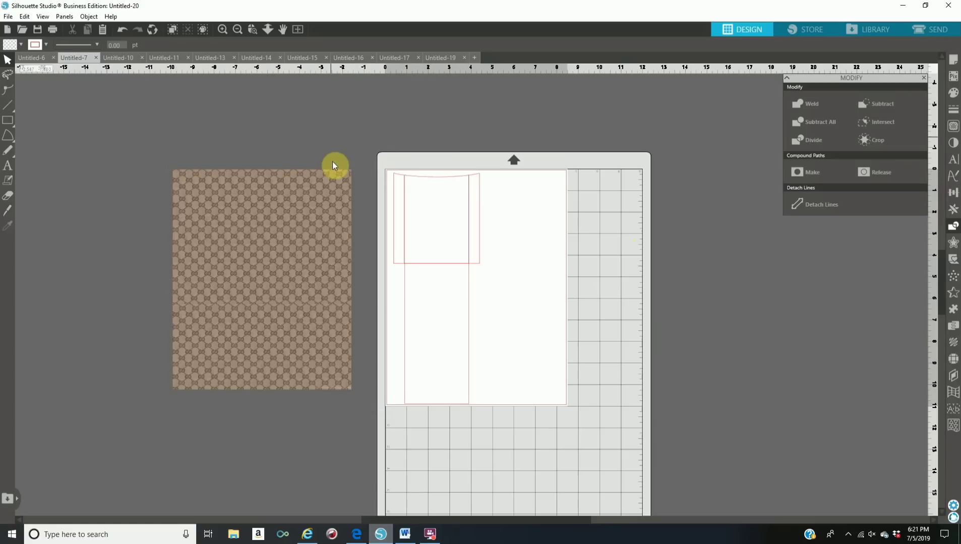
pyautogui.click(433, 183)
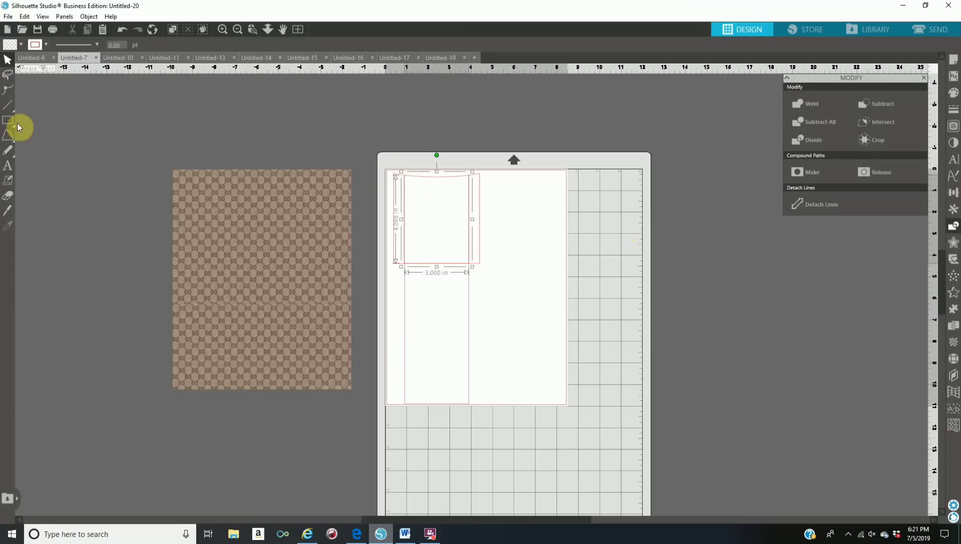
pyautogui.click(9, 228)
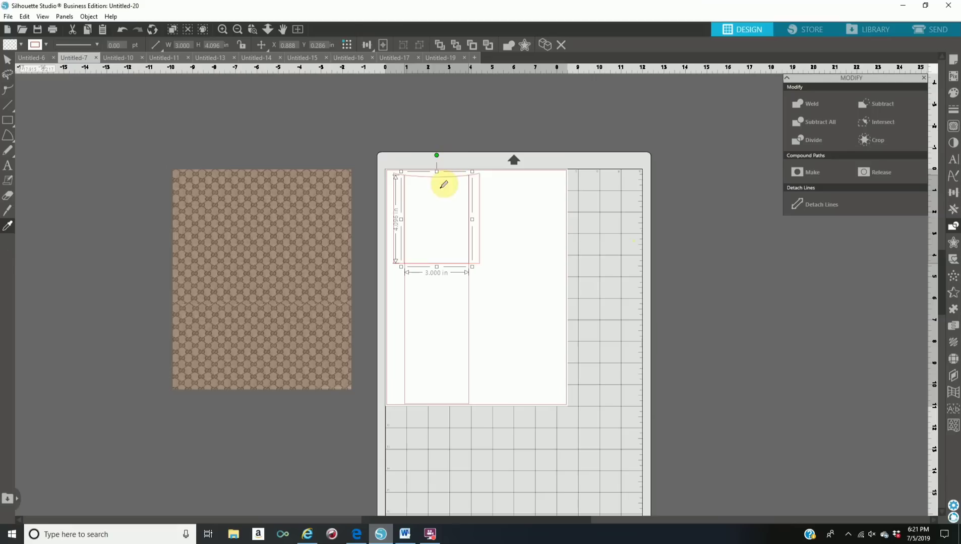
pyautogui.click(263, 229)
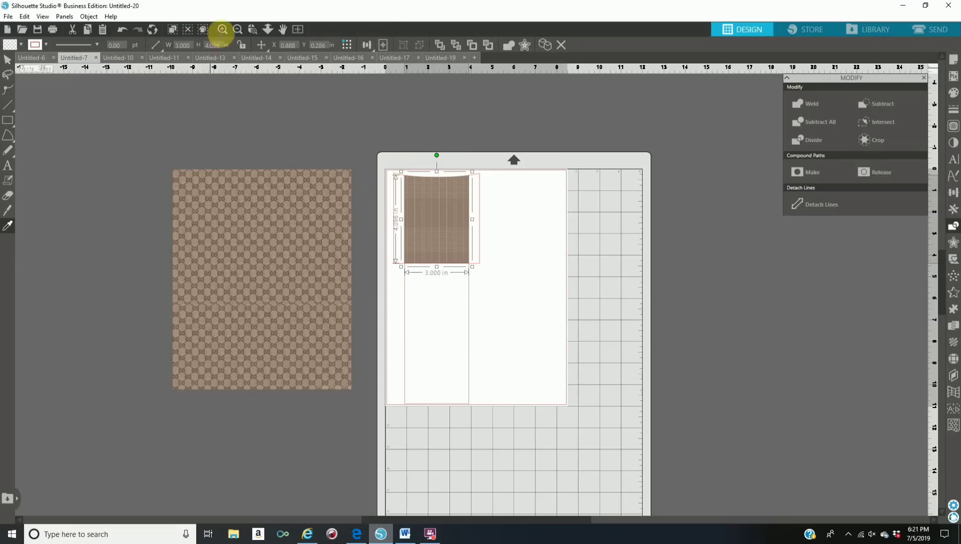
# Set the curved-top center panel's pattern fill to Maintain Aspect Ratio in the advanced fill options.
pyautogui.click(223, 32)
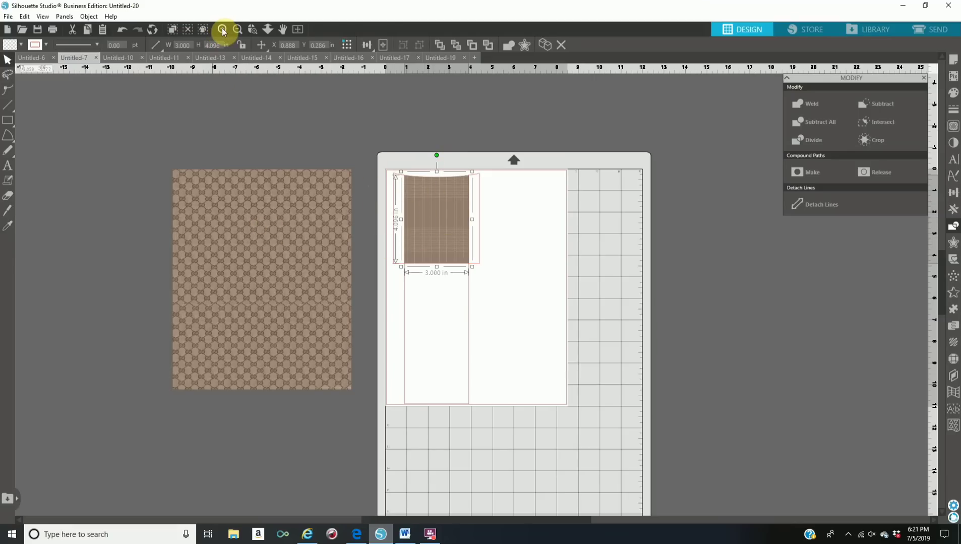
pyautogui.click(223, 32)
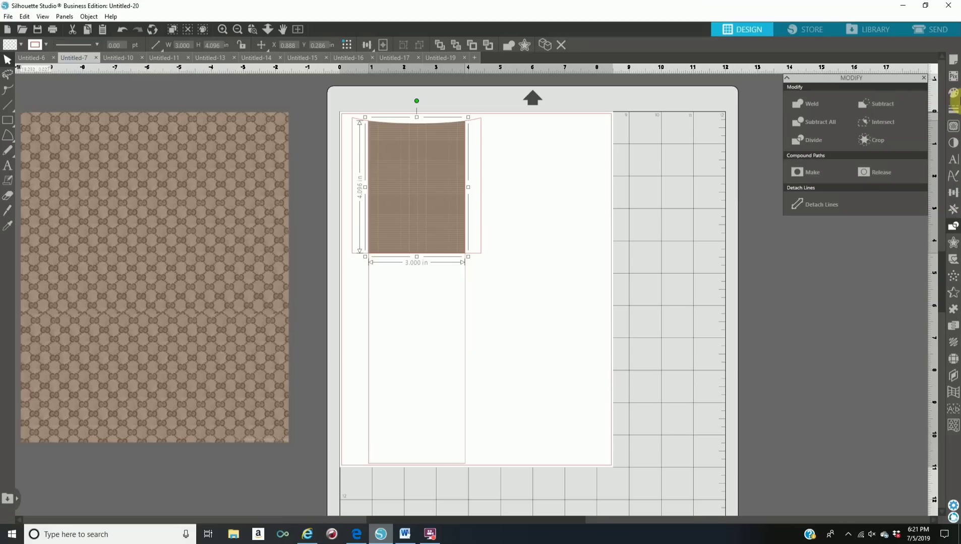
pyautogui.click(952, 94)
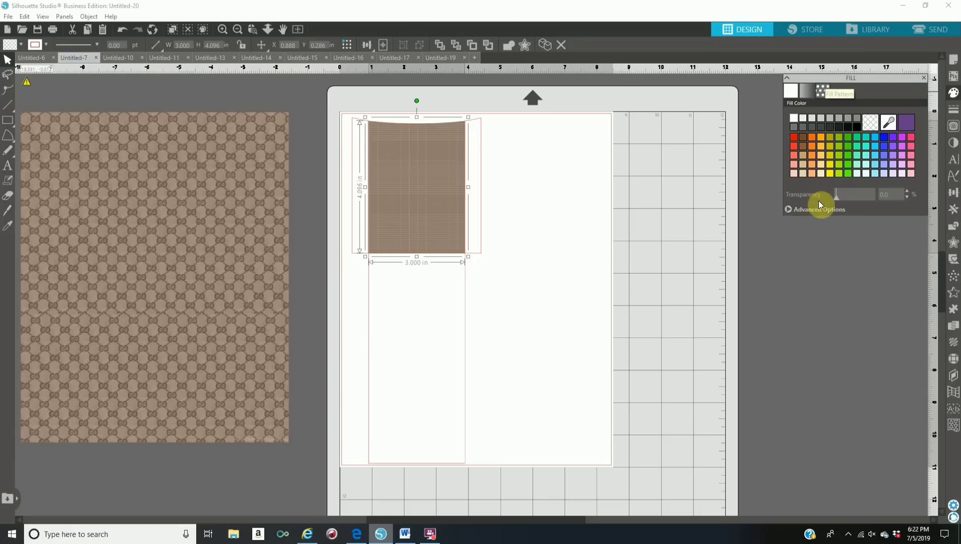
pyautogui.click(822, 91)
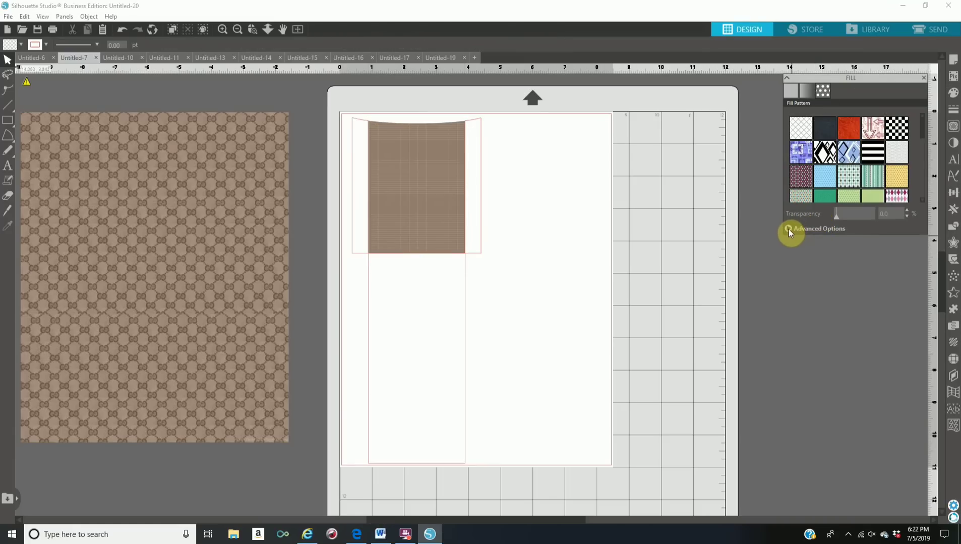
pyautogui.click(789, 230)
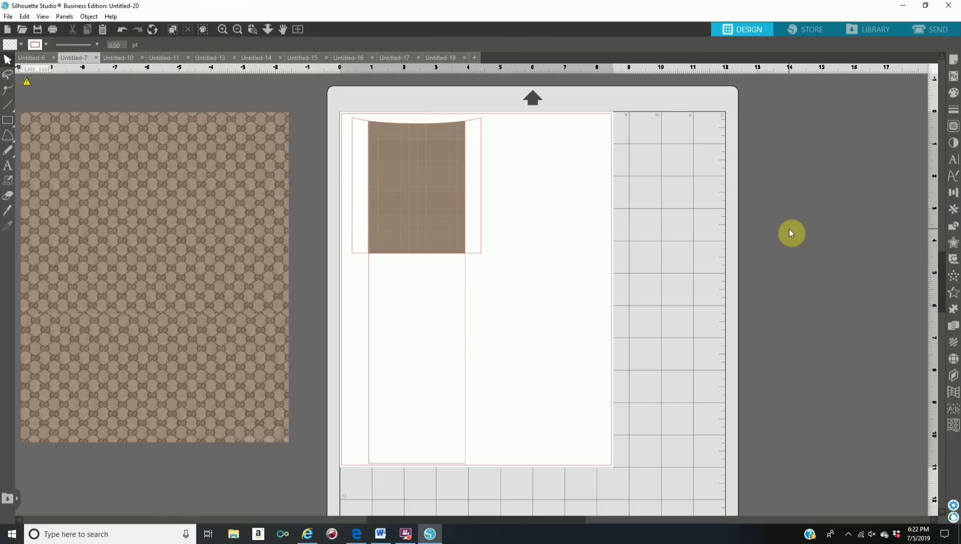
pyautogui.click(953, 95)
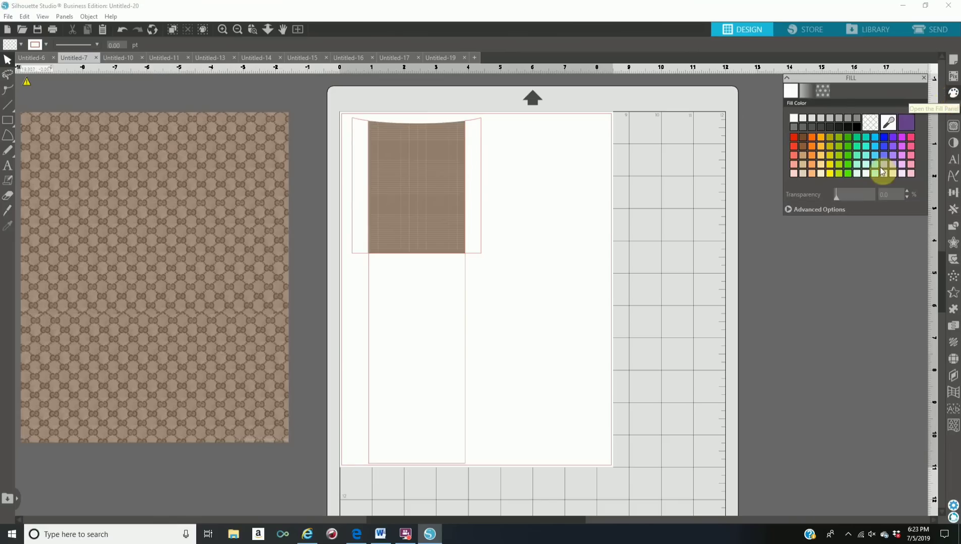
pyautogui.click(823, 92)
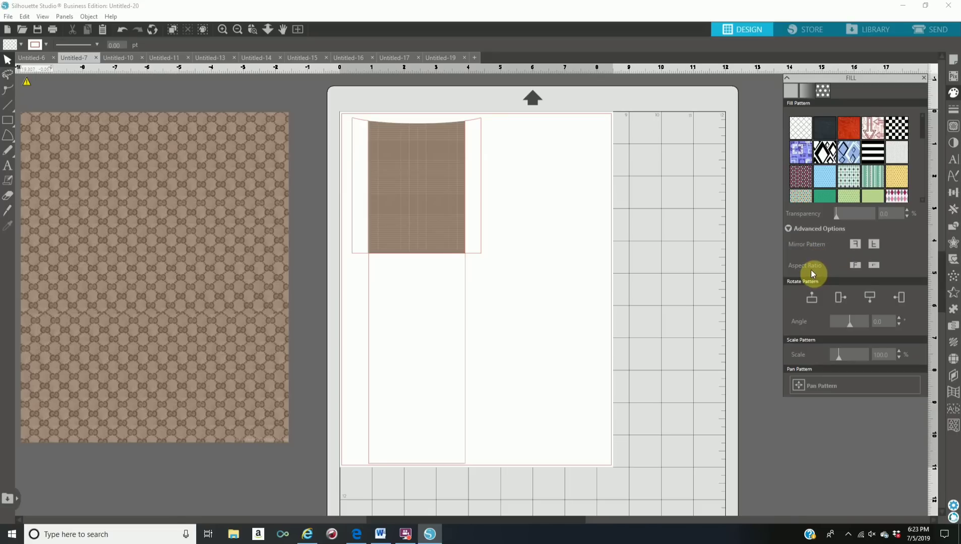
pyautogui.click(855, 266)
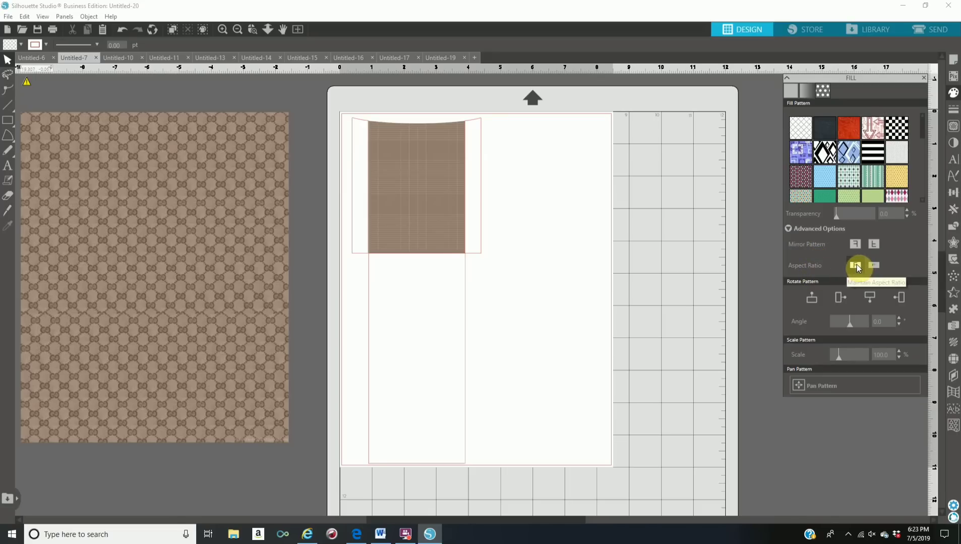
pyautogui.click(428, 197)
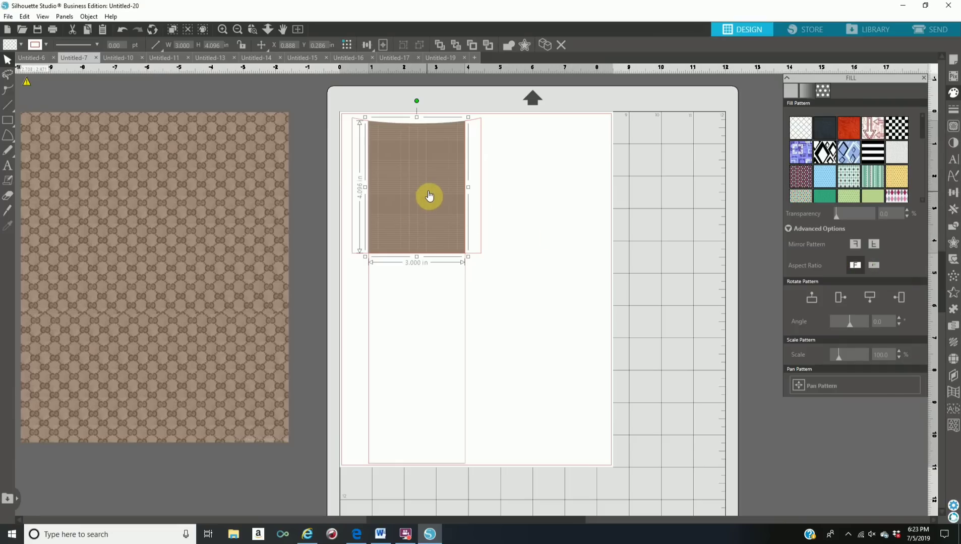
pyautogui.click(854, 266)
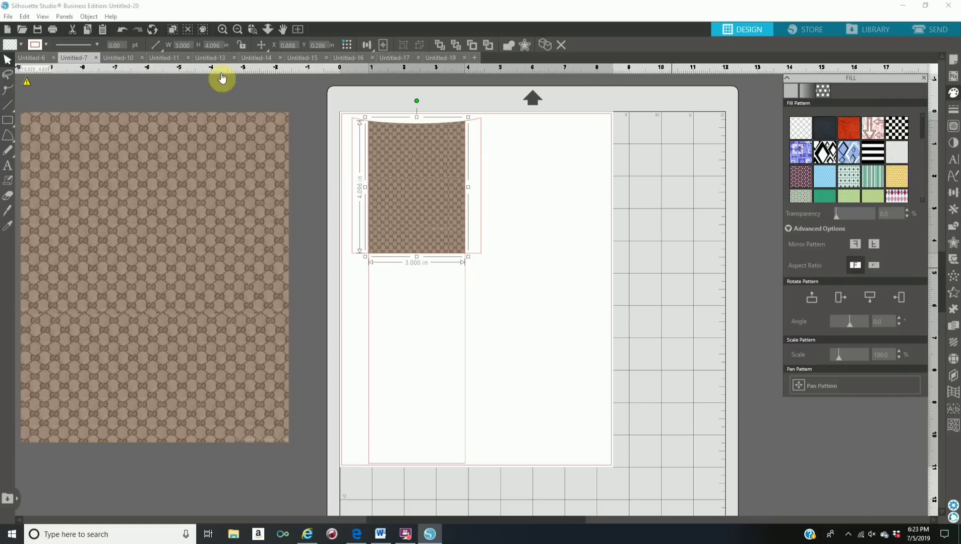
# Shift the brown pattern to the right within the curved-top center panel using Pan Pattern.
pyautogui.click(222, 29)
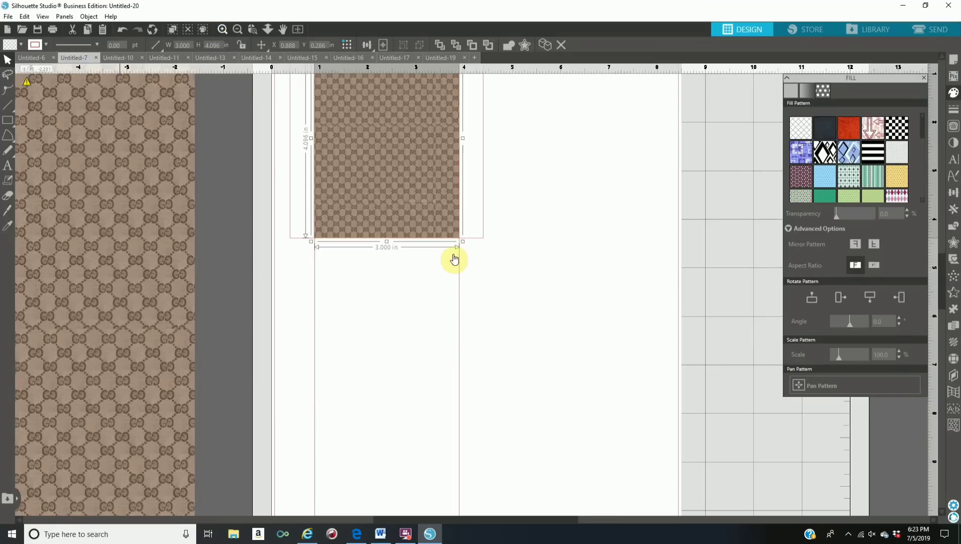
pyautogui.scroll(1, 461, 277)
pyautogui.scroll(1, 514, 281)
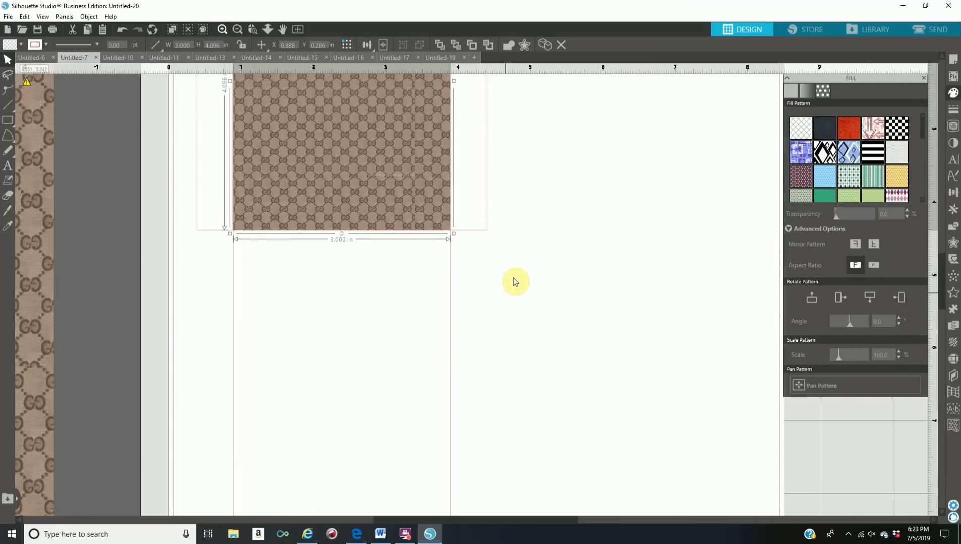
pyautogui.scroll(5, 514, 280)
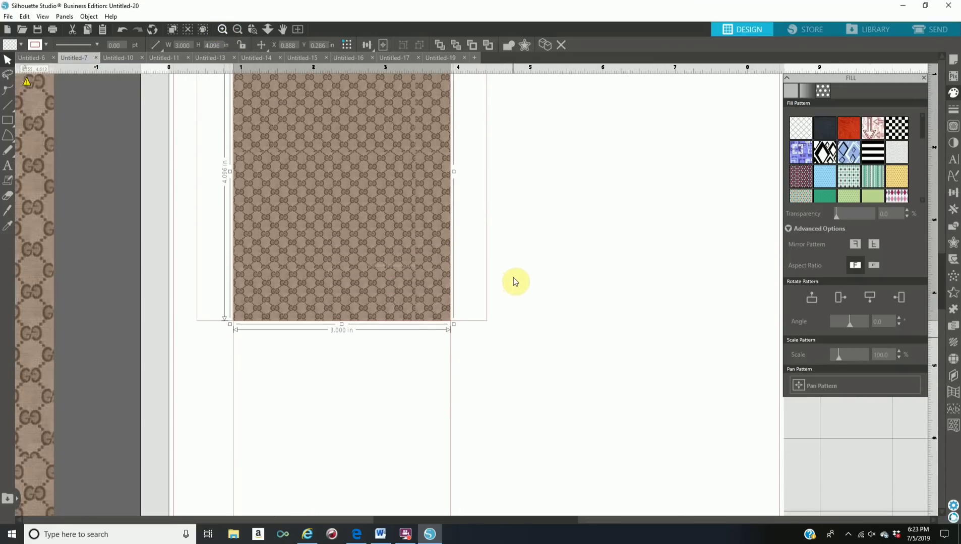
pyautogui.scroll(2, 513, 278)
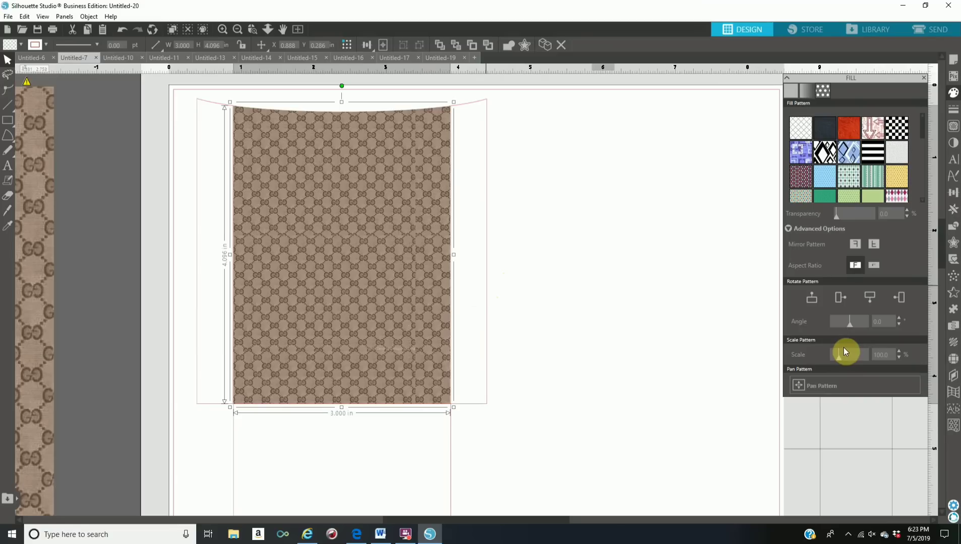
pyautogui.click(799, 388)
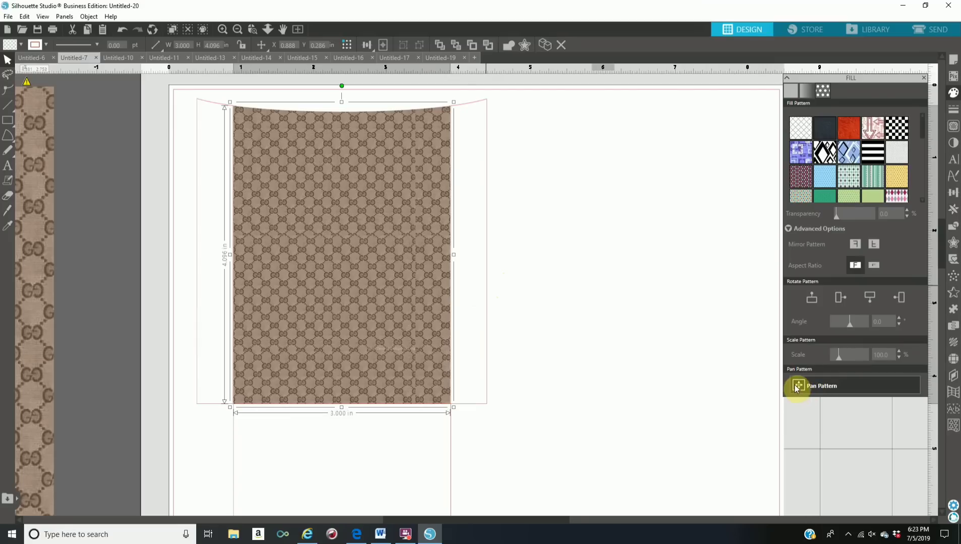
pyautogui.click(799, 386)
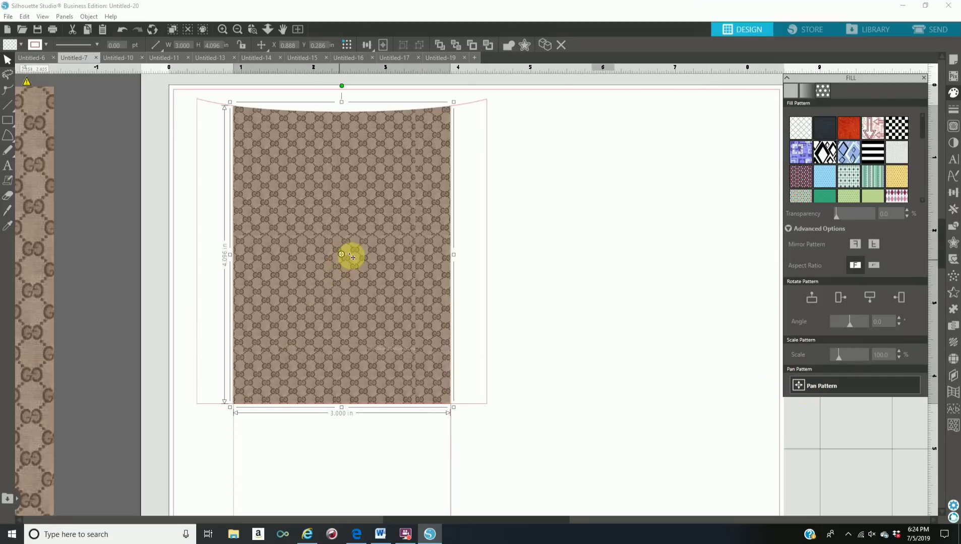
pyautogui.moveTo(418, 256); pyautogui.dragTo(396, 254)
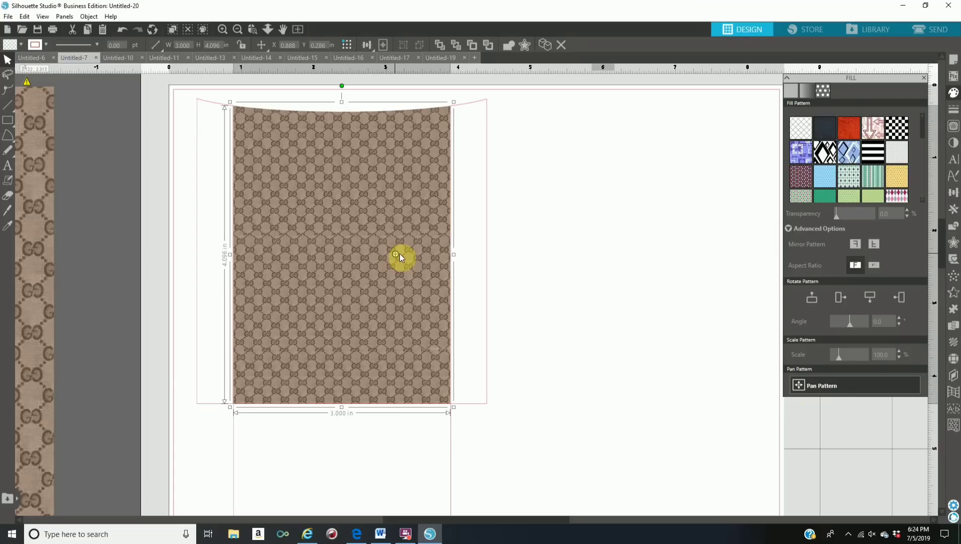
pyautogui.moveTo(400, 256); pyautogui.dragTo(399, 256)
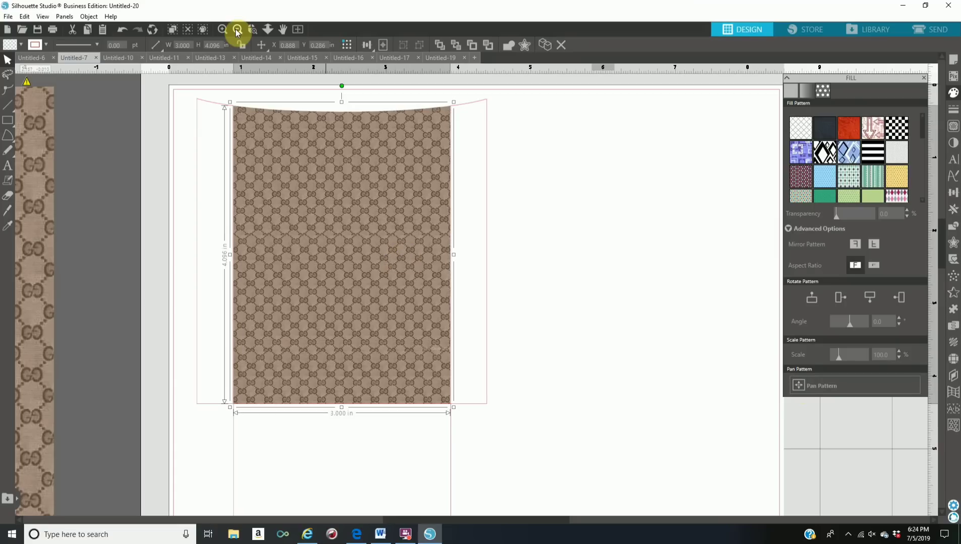
# Fill the lower 3 in wide panel with the curved-top center panel's brown pattern using the Eyedropper.
pyautogui.click(237, 30)
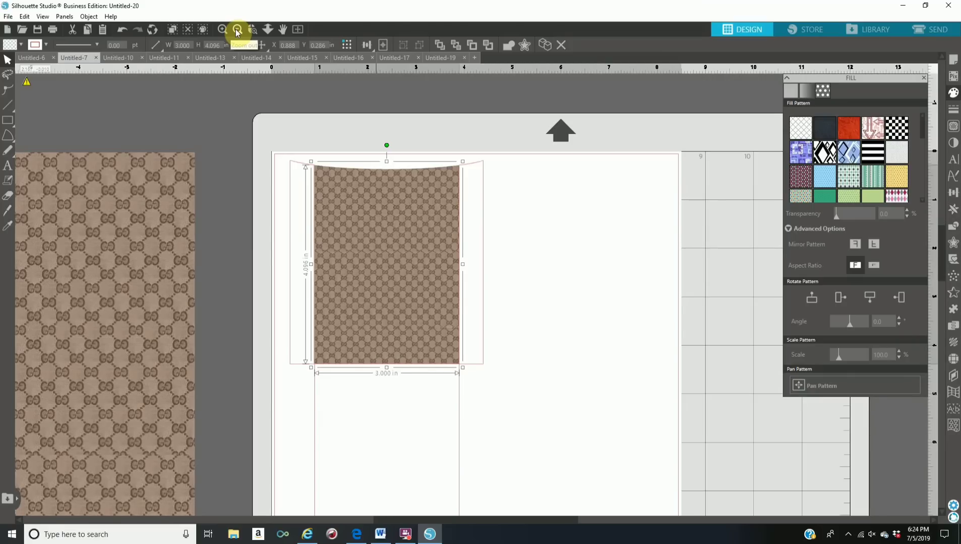
pyautogui.click(236, 32)
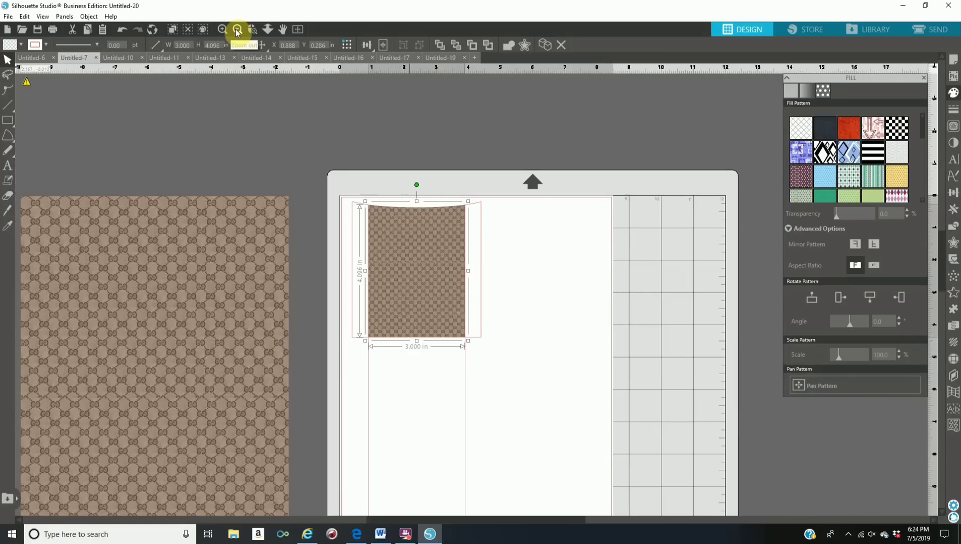
pyautogui.click(237, 31)
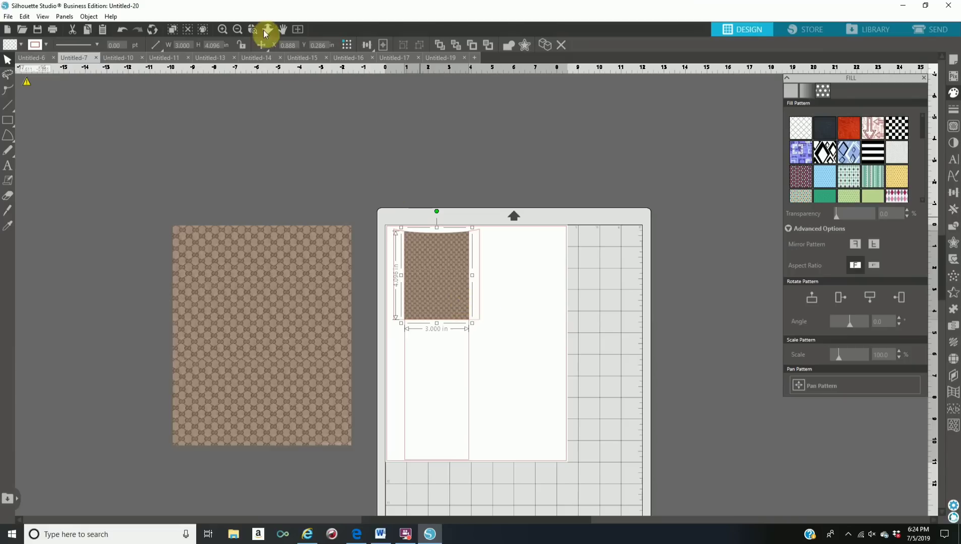
pyautogui.click(222, 29)
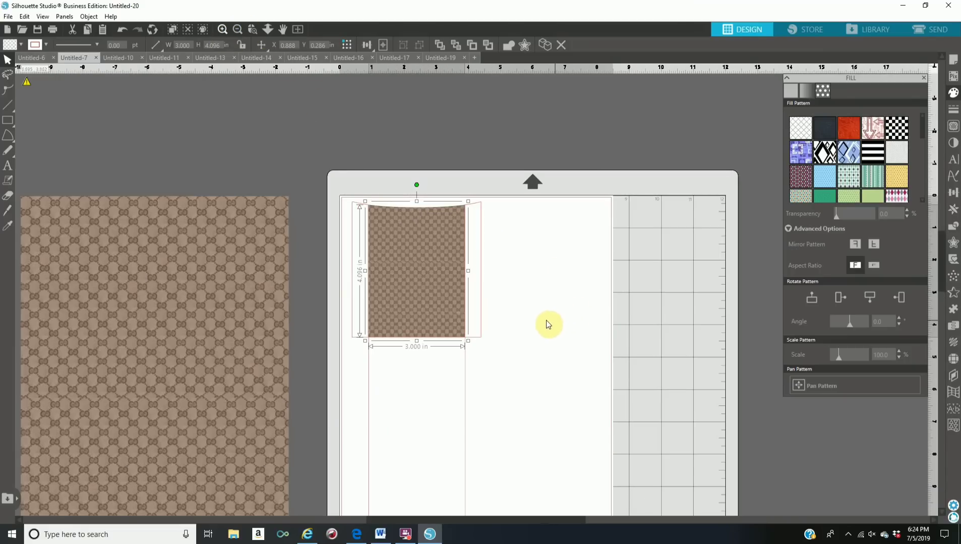
pyautogui.scroll(-1, 547, 322)
pyautogui.scroll(-1, 466, 375)
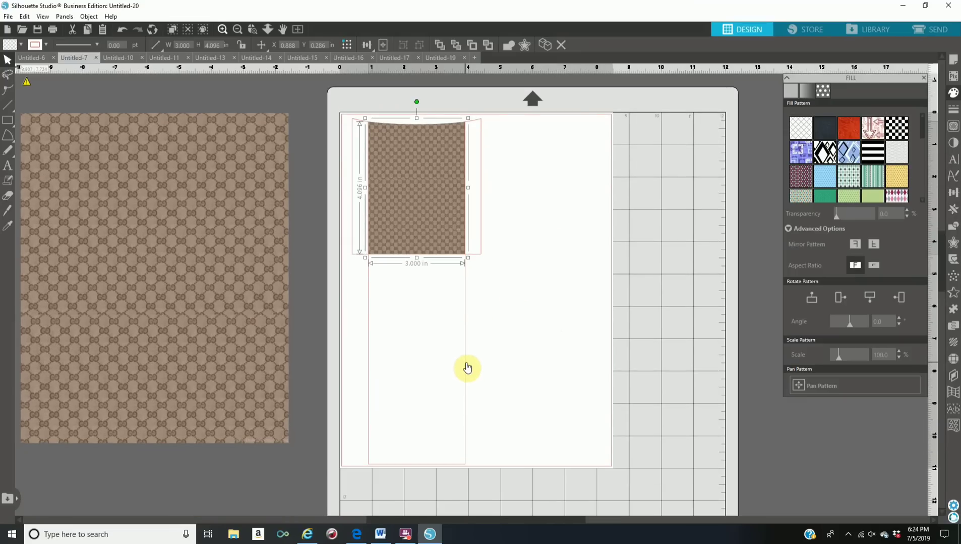
pyautogui.click(467, 368)
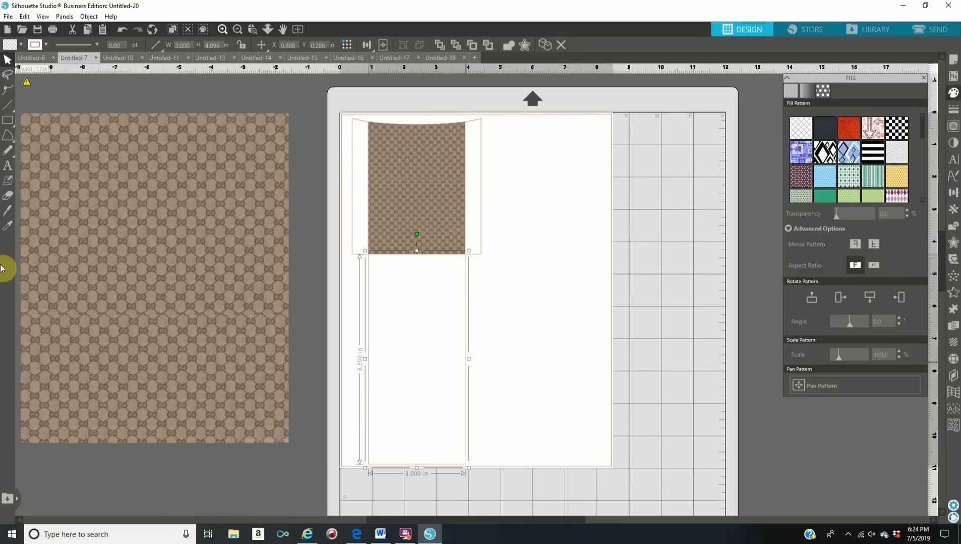
pyautogui.click(8, 227)
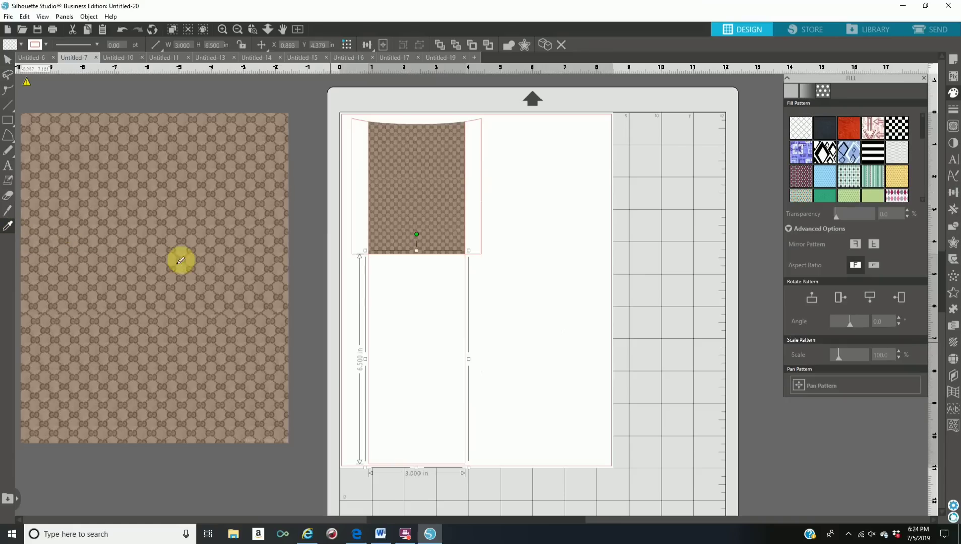
pyautogui.click(429, 147)
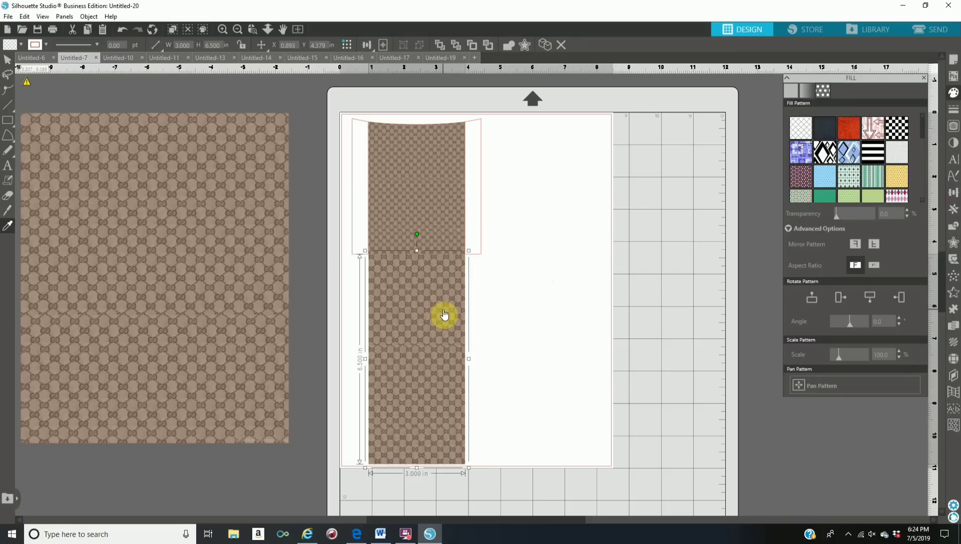
pyautogui.press('v')
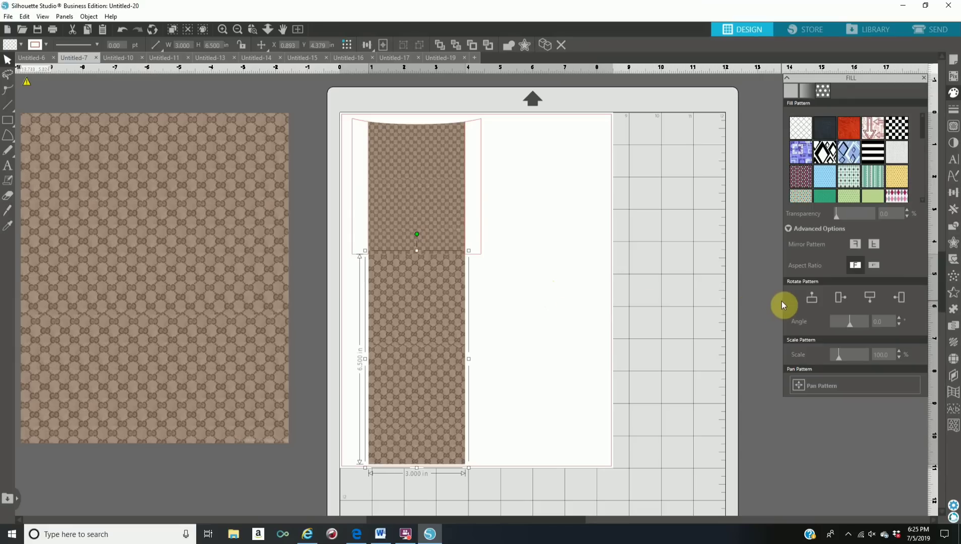
# Rotate the lower panel to 180° with the Rotate To transform option.
pyautogui.click(953, 197)
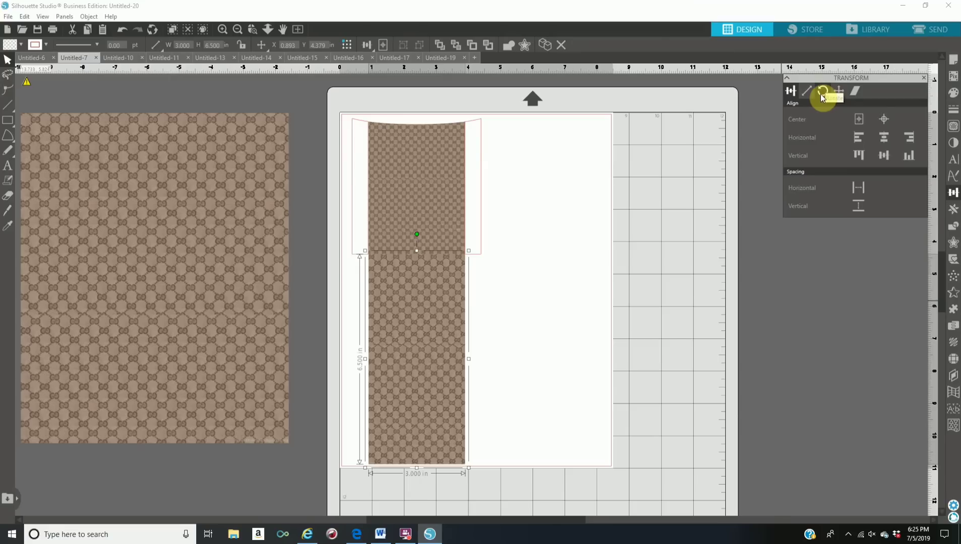
pyautogui.click(821, 93)
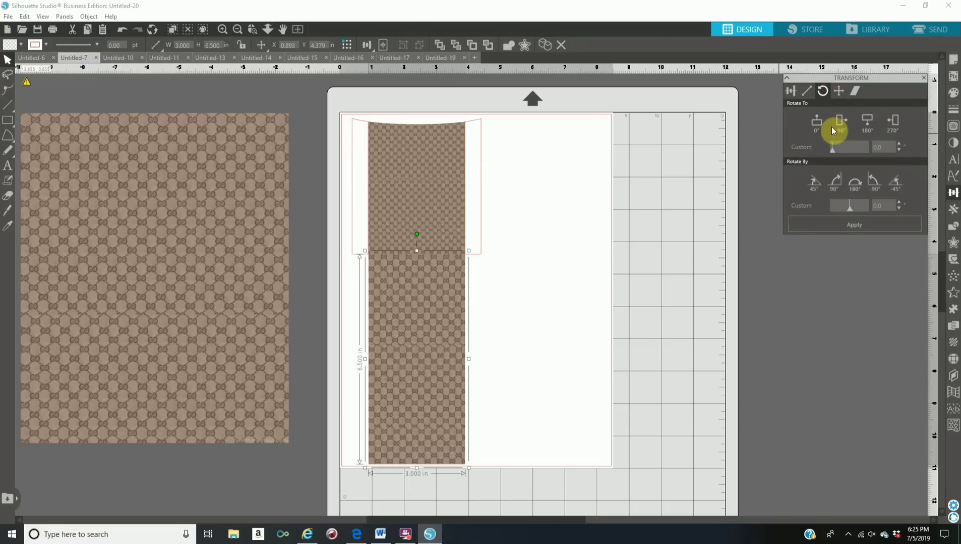
pyautogui.click(859, 128)
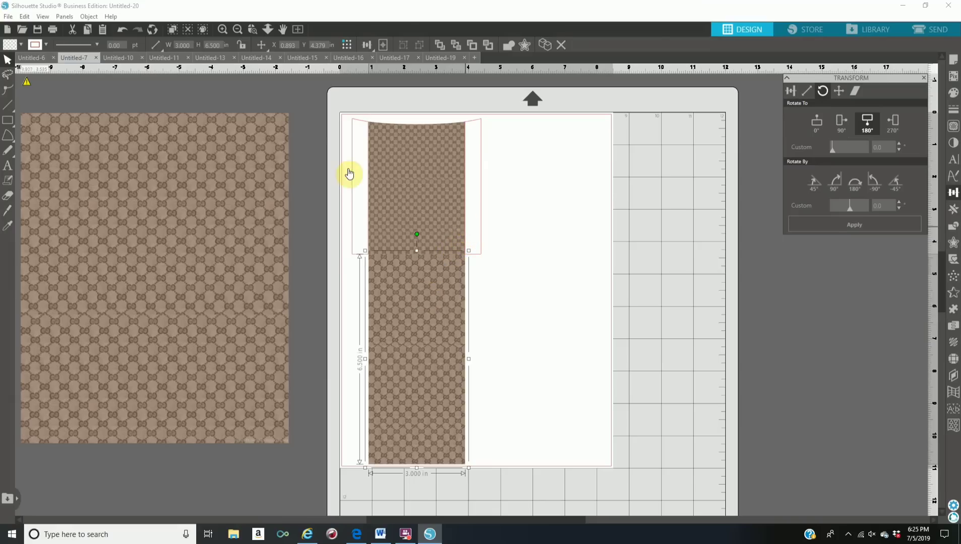
# Fill both side strips of the curved-top panel with the same solid light tan color.
pyautogui.click(476, 258)
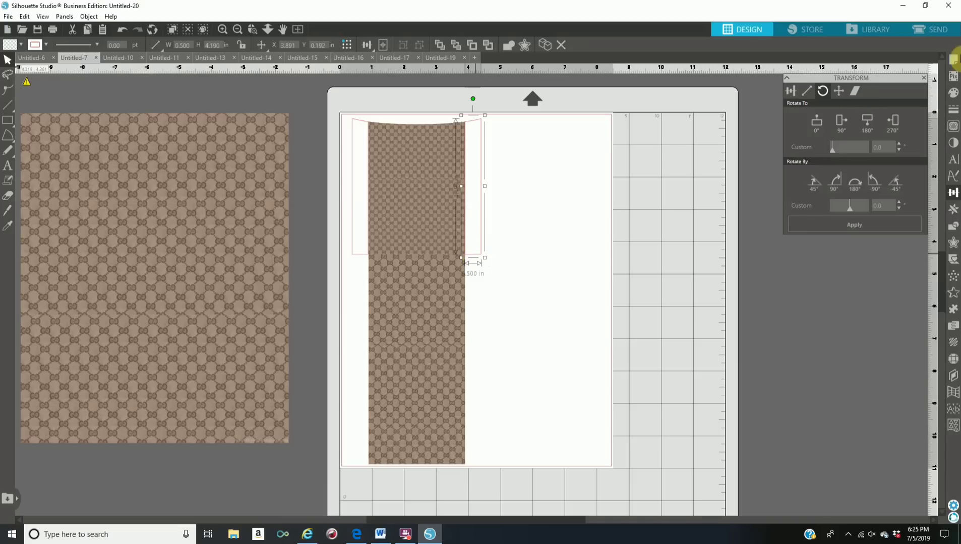
pyautogui.click(953, 95)
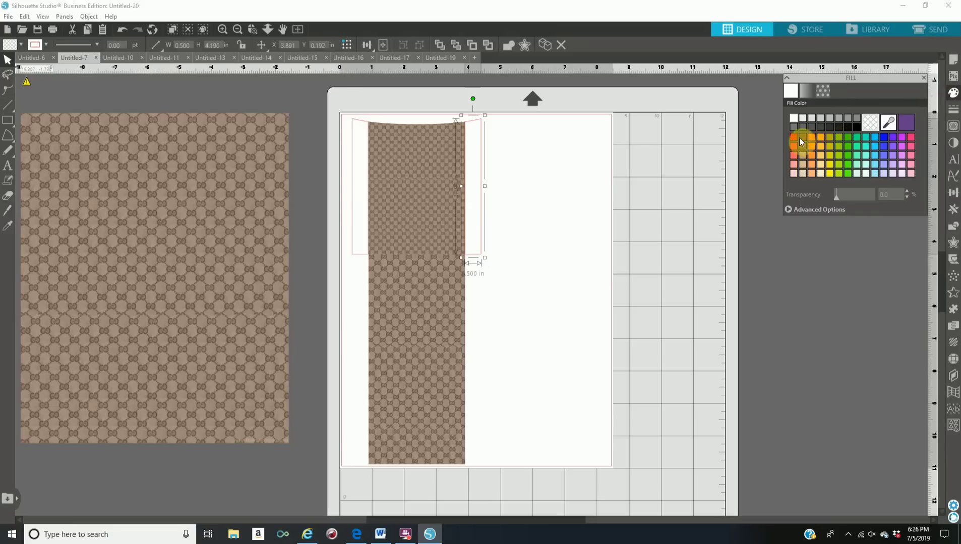
pyautogui.click(803, 165)
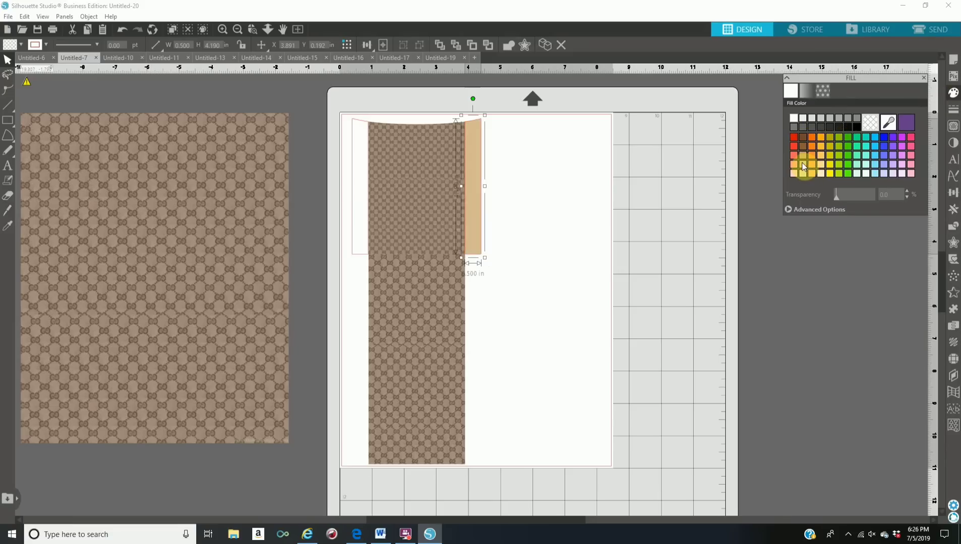
pyautogui.click(358, 258)
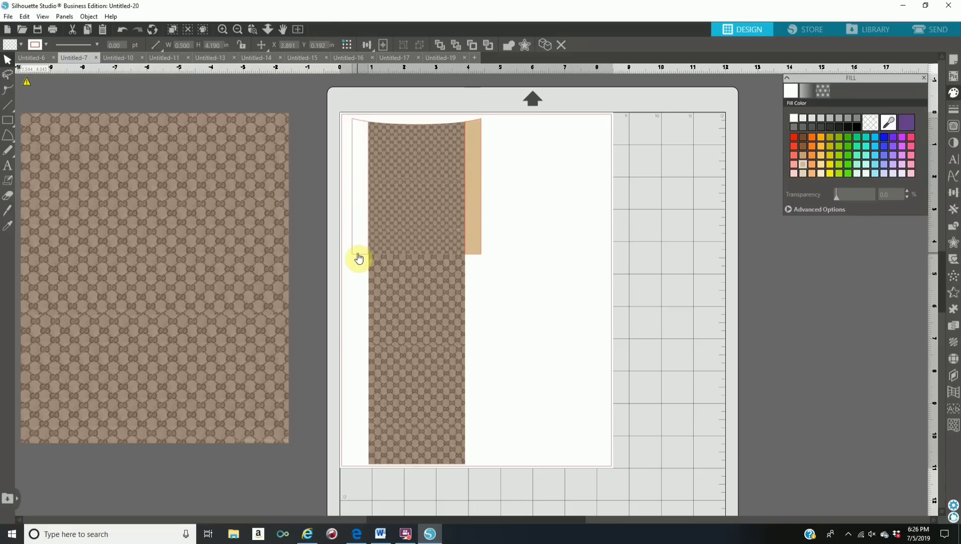
pyautogui.click(804, 165)
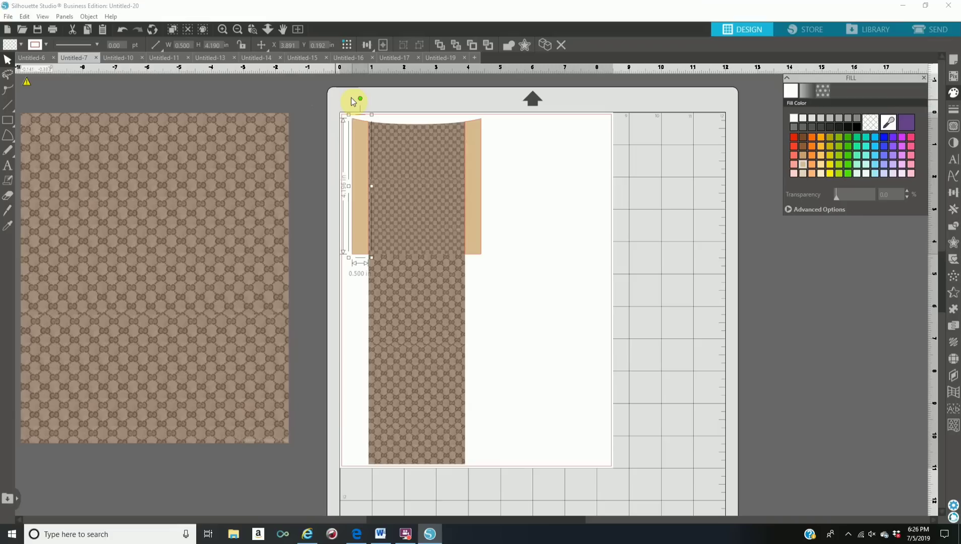
# Group the center panel, side strips and lower panel, and position the group near the page's upper-left corner.
pyautogui.moveTo(502, 250); pyautogui.dragTo(515, 489)
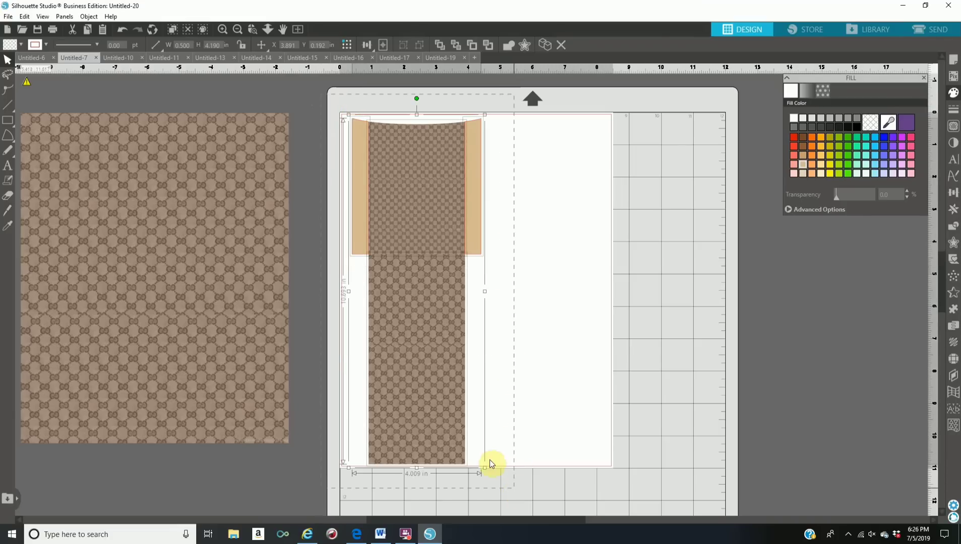
pyautogui.rightClick(415, 204)
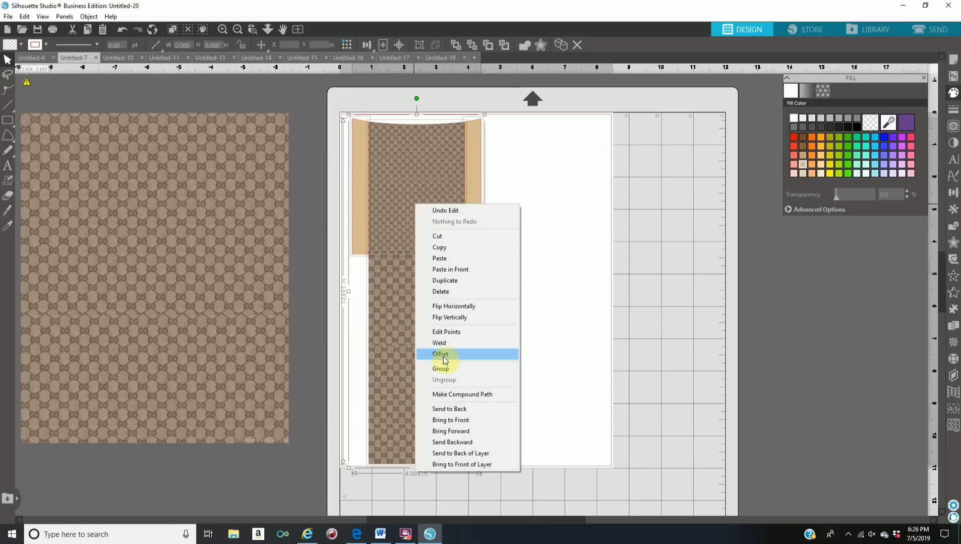
pyautogui.click(441, 369)
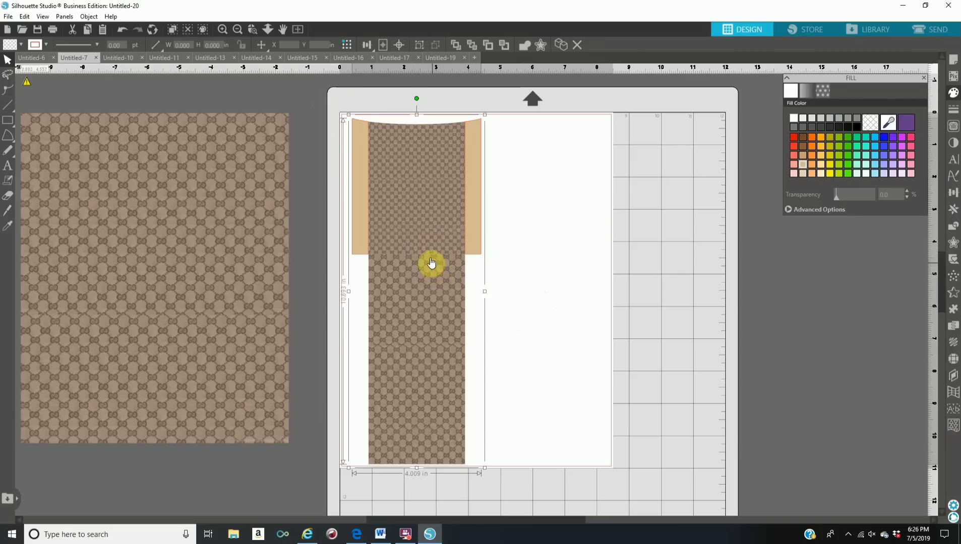
pyautogui.moveTo(451, 246); pyautogui.dragTo(461, 242)
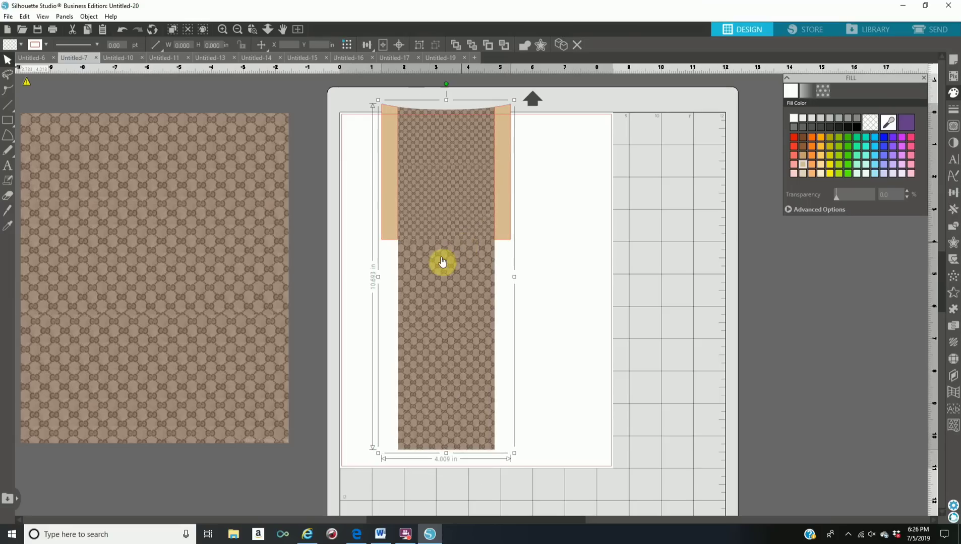
pyautogui.moveTo(428, 270)
pyautogui.mouseDown()
pyautogui.moveTo(418, 273)
pyautogui.moveTo(428, 257)
pyautogui.mouseUp()
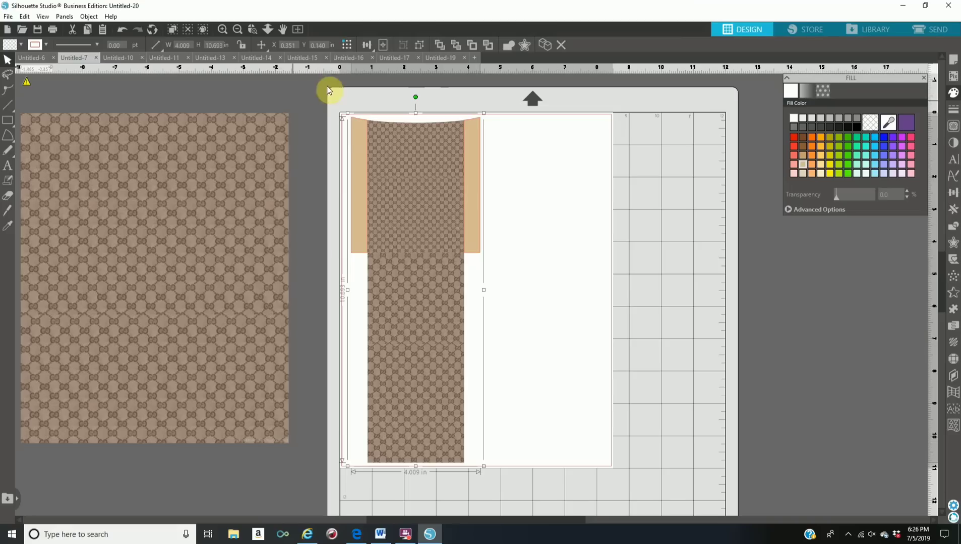
pyautogui.click(216, 91)
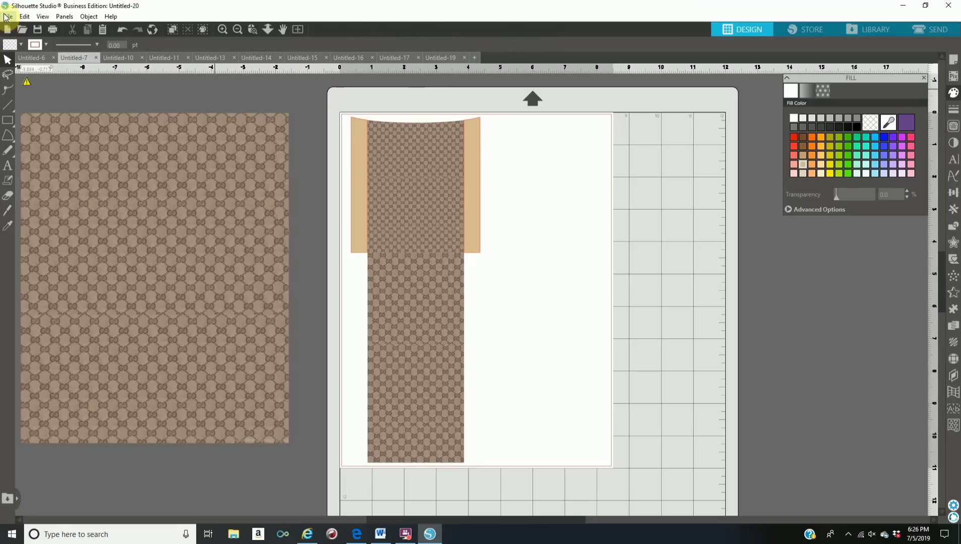
# Merge the A TOMMY image from the Rugrats folder and scale it to about 1.8 × 2.5 in over the curved-top panel's left half.
pyautogui.click(6, 17)
pyautogui.click(33, 76)
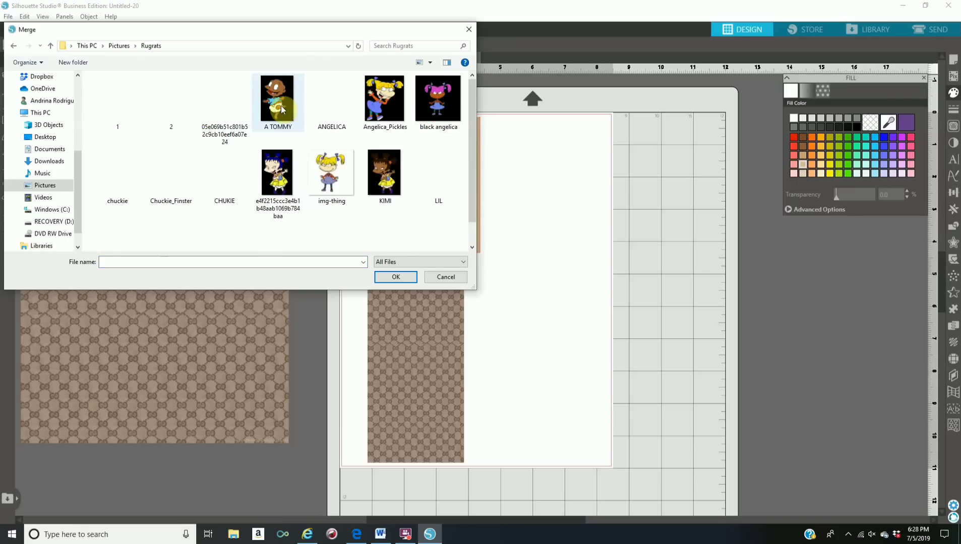
pyautogui.click(277, 101)
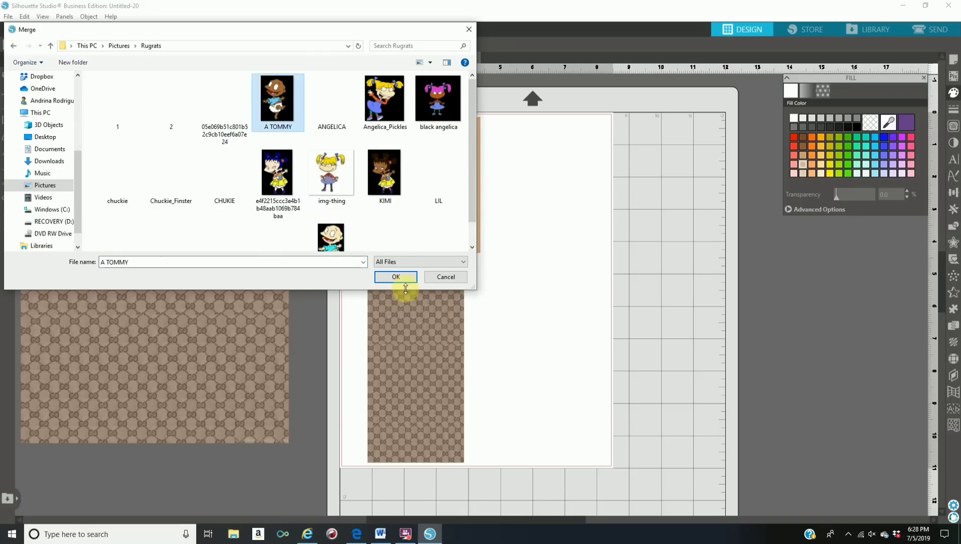
pyautogui.click(400, 276)
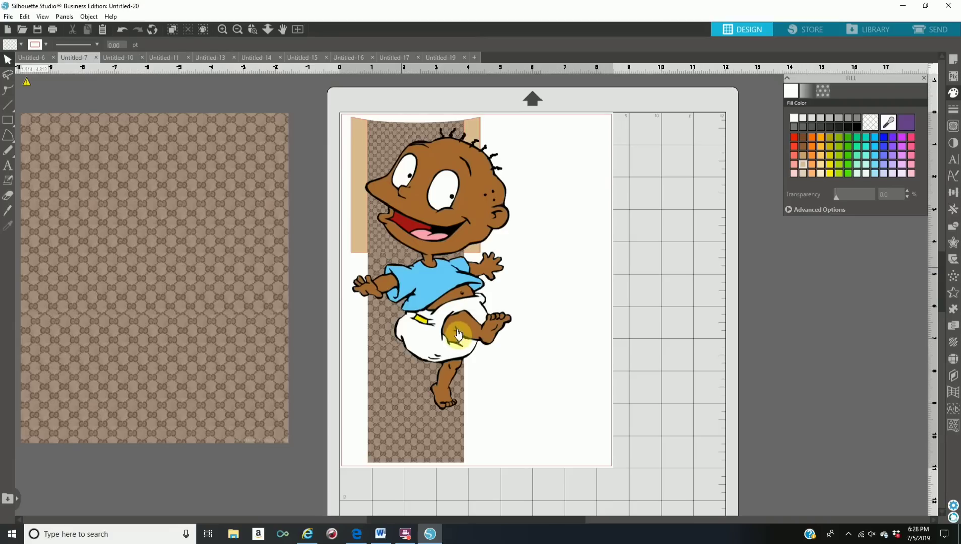
pyautogui.click(502, 189)
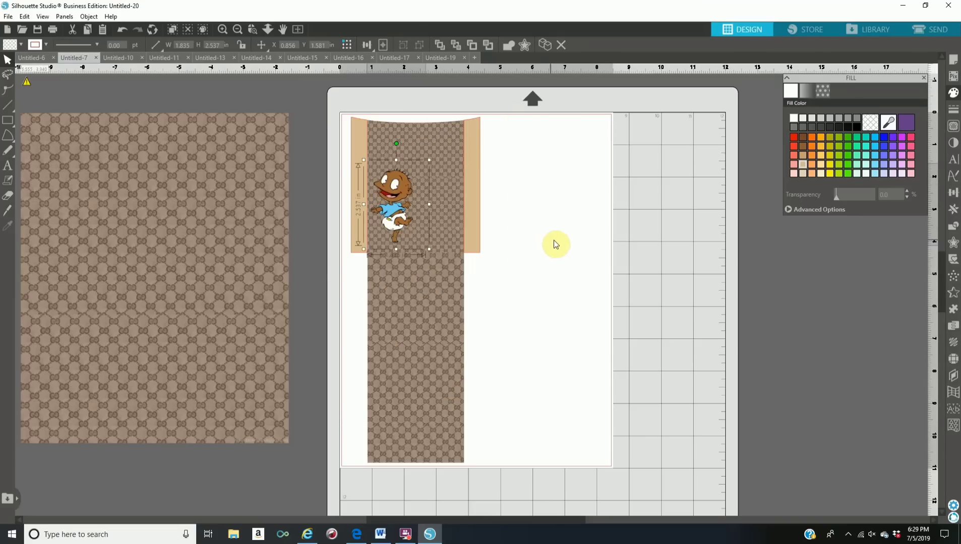
# Merge the image of the character with glasses and scale it to about 2.1 × 3.0 in over the curved-top panel.
pyautogui.click(556, 243)
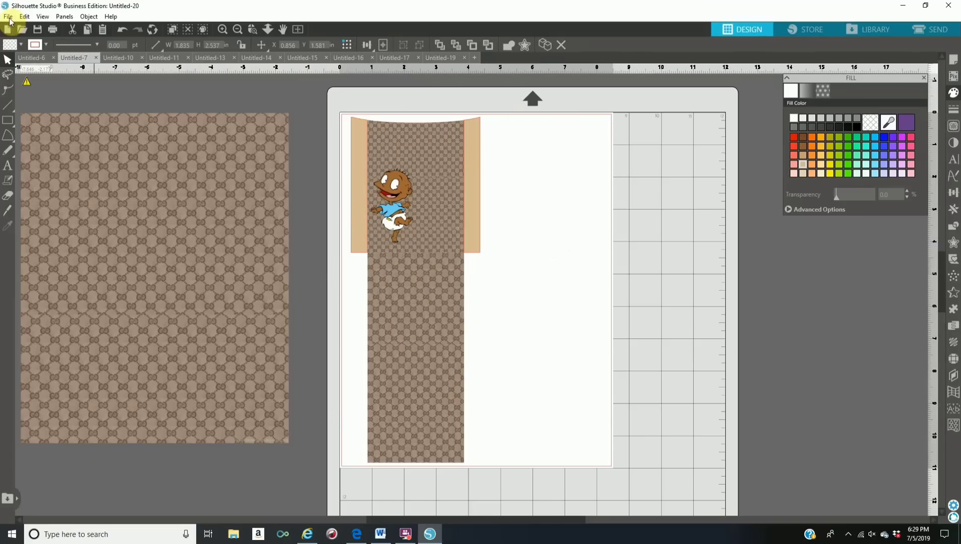
pyautogui.click(8, 19)
pyautogui.click(43, 76)
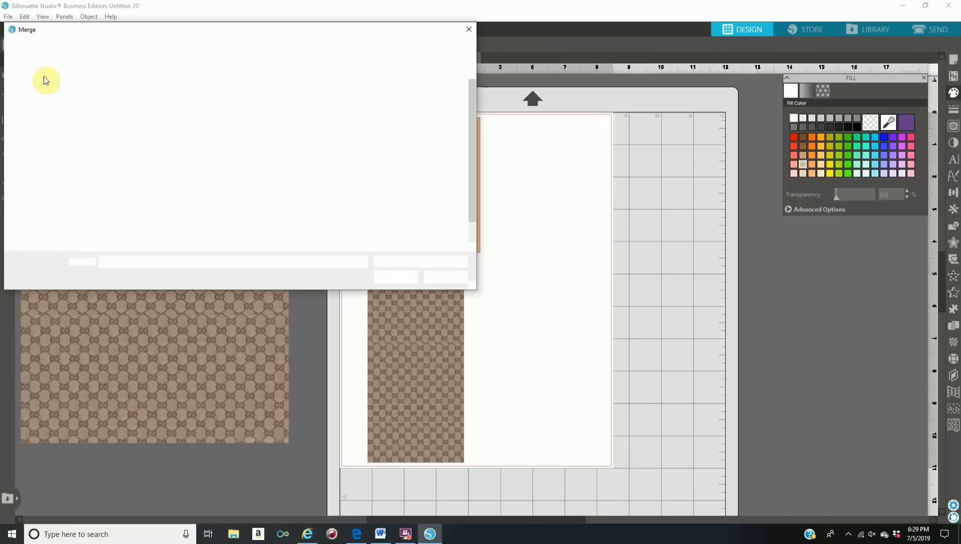
pyautogui.click(223, 173)
pyautogui.click(396, 277)
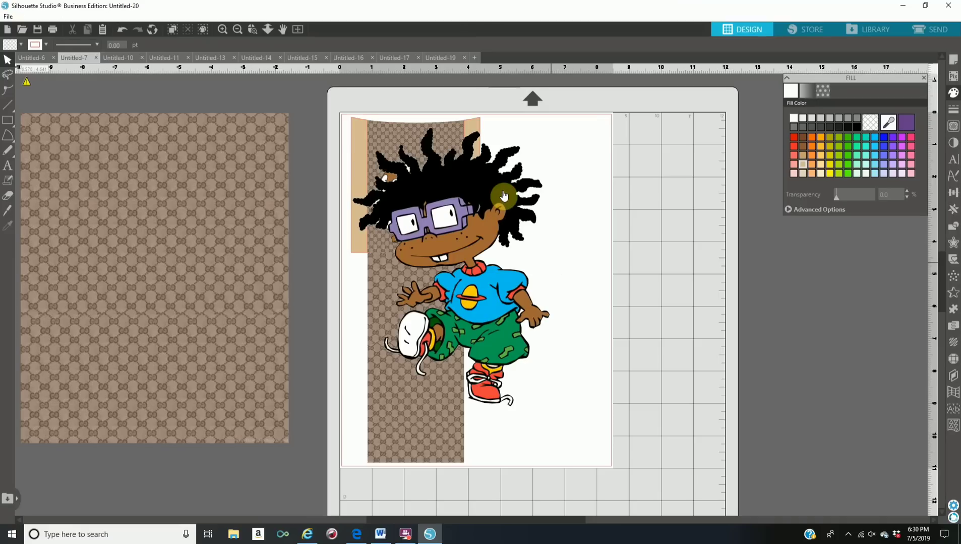
pyautogui.click(504, 197)
pyautogui.moveTo(562, 109); pyautogui.dragTo(458, 252)
pyautogui.moveTo(384, 321); pyautogui.dragTo(429, 188)
pyautogui.moveTo(481, 135); pyautogui.dragTo(457, 161)
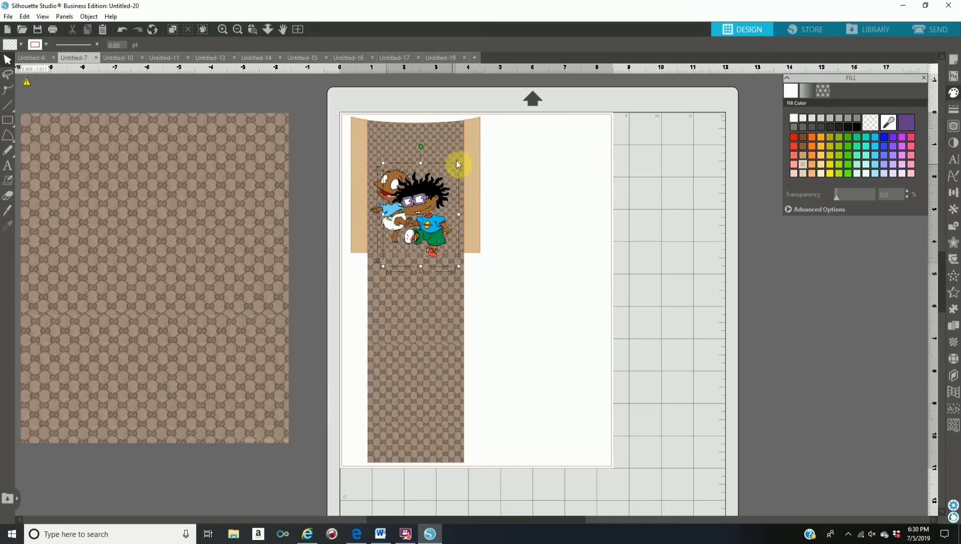
# Arrange the two character images side by side across the lower part of the curved-top panel.
pyautogui.moveTo(430, 232); pyautogui.dragTo(440, 228)
pyautogui.click(487, 213)
pyautogui.moveTo(381, 227); pyautogui.dragTo(388, 228)
pyautogui.click(547, 253)
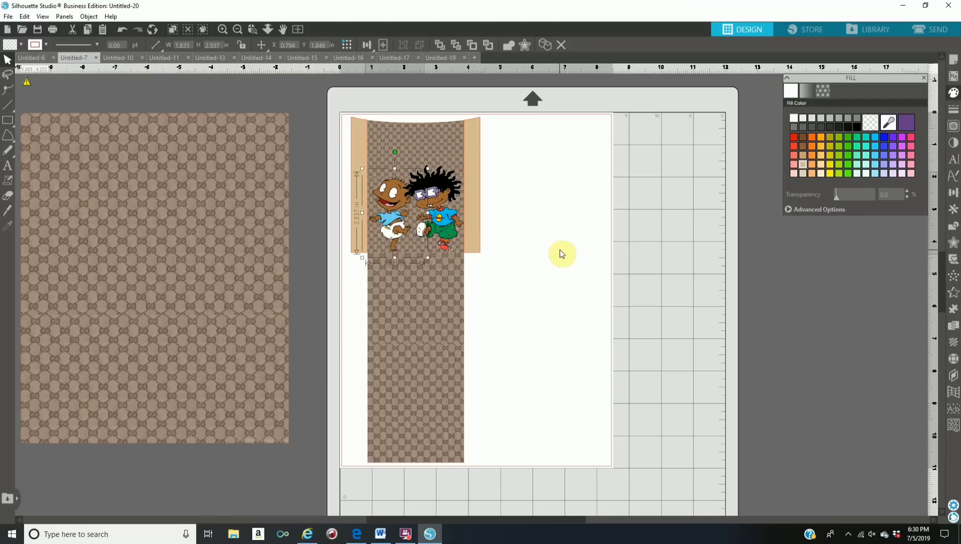
# Merge the orange starburst image and place it over the curved-top panel at about 3.6 in wide.
pyautogui.click(8, 16)
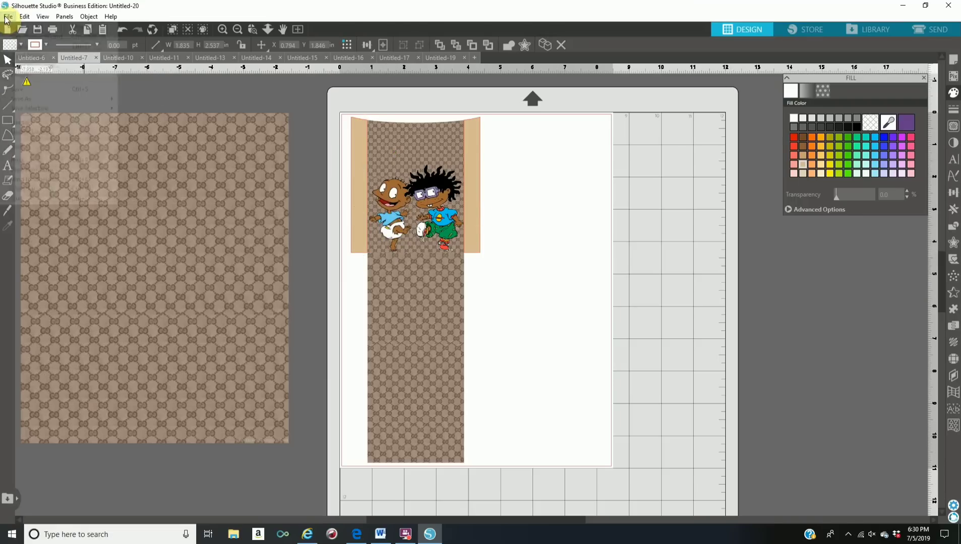
pyautogui.click(53, 76)
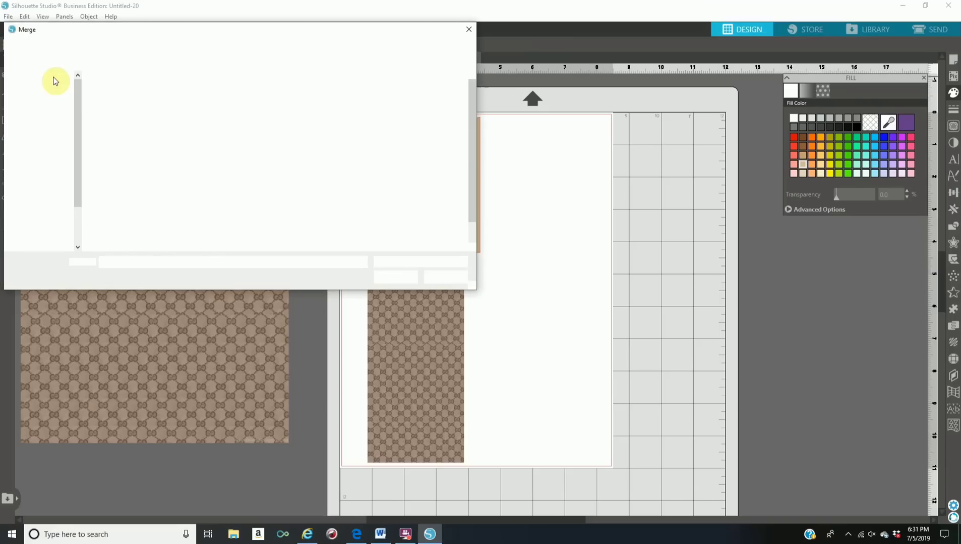
pyautogui.click(161, 107)
pyautogui.click(395, 277)
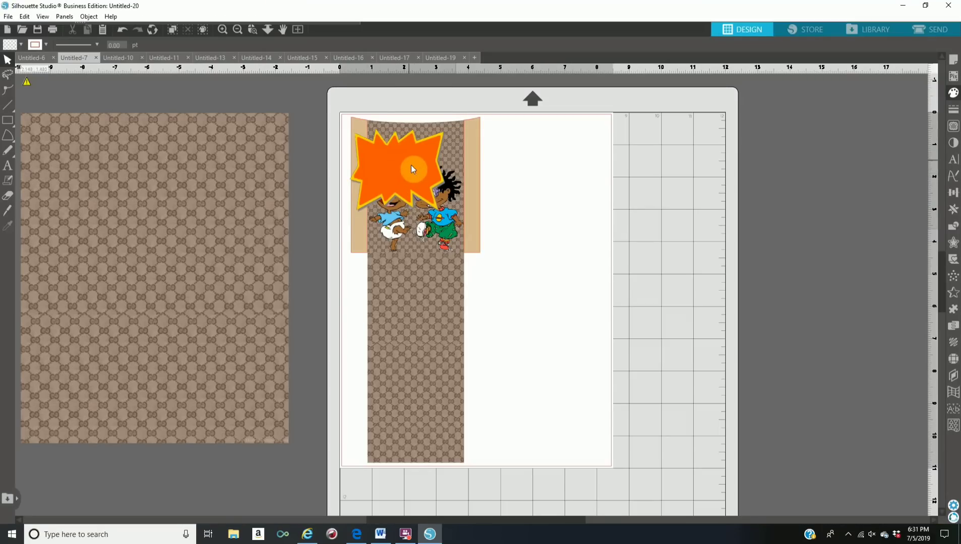
pyautogui.click(412, 171)
pyautogui.moveTo(461, 237); pyautogui.dragTo(434, 198)
pyautogui.click(417, 144)
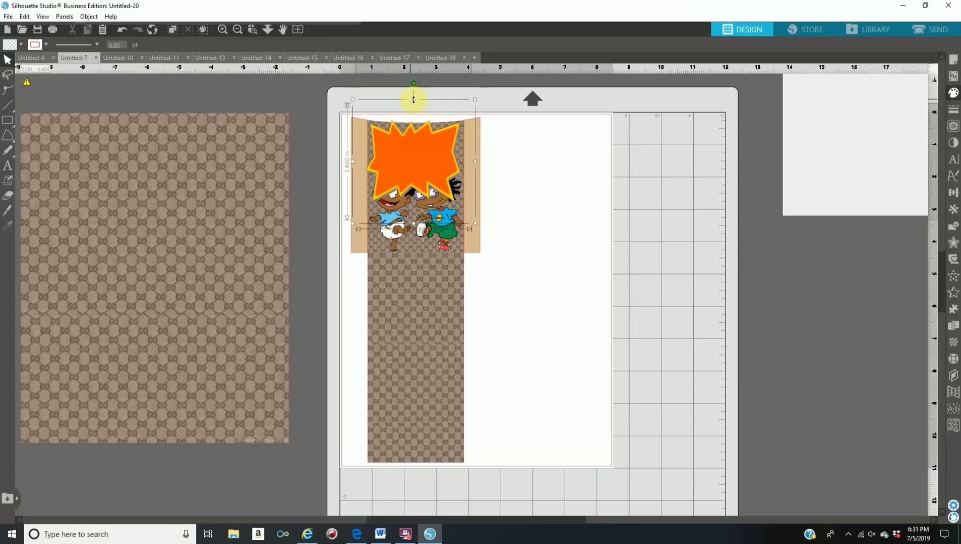
# Reduce the orange starburst's height to about 2.9 in and position it just below the panel's curved top edge.
pyautogui.moveTo(414, 104); pyautogui.dragTo(421, 123)
pyautogui.click(419, 169)
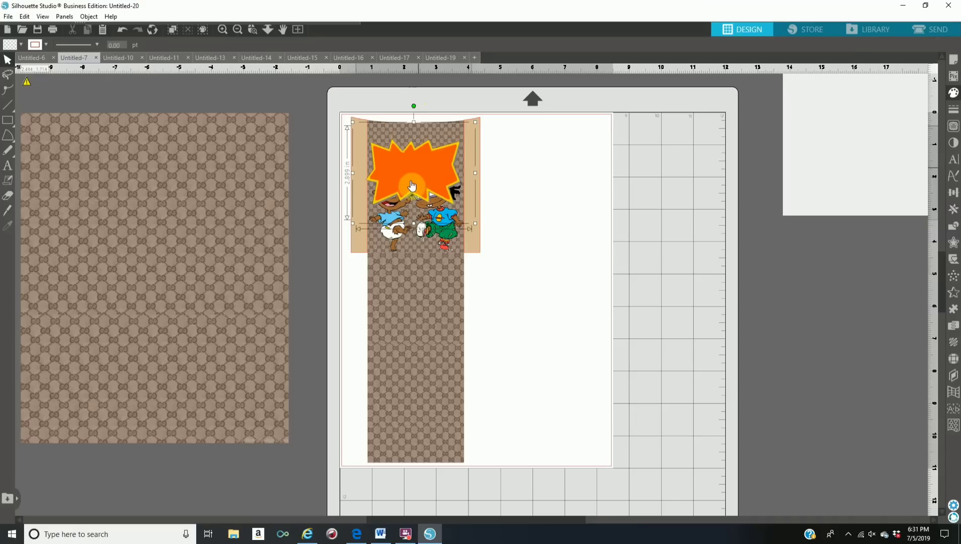
pyautogui.press('Up')
pyautogui.press('Up')
pyautogui.press('Up')
pyautogui.press('Up')
pyautogui.press('Up')
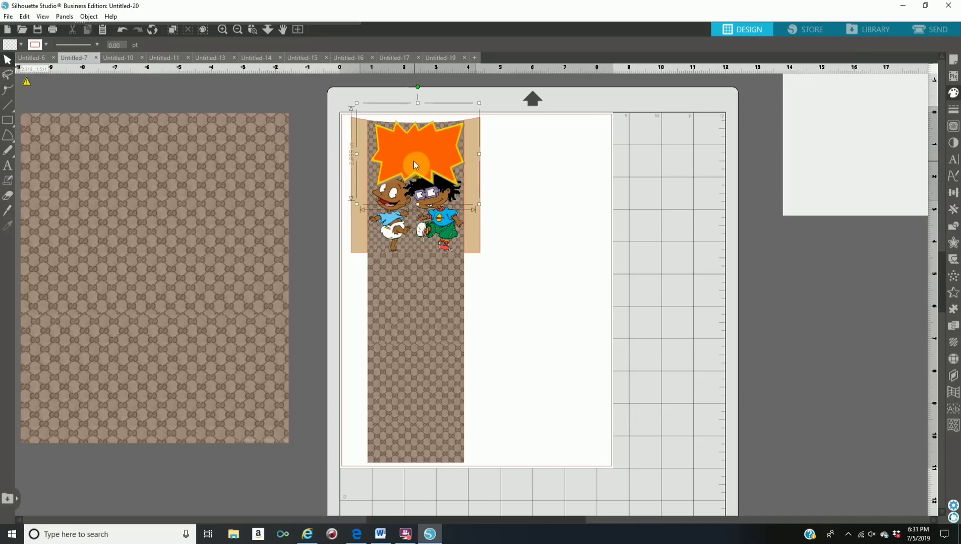
pyautogui.press('Down')
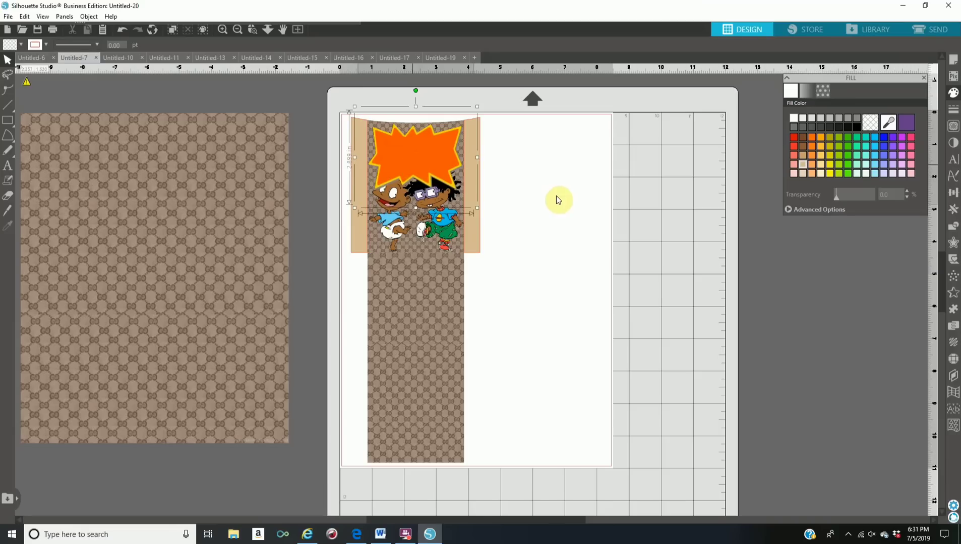
pyautogui.press('Escape')
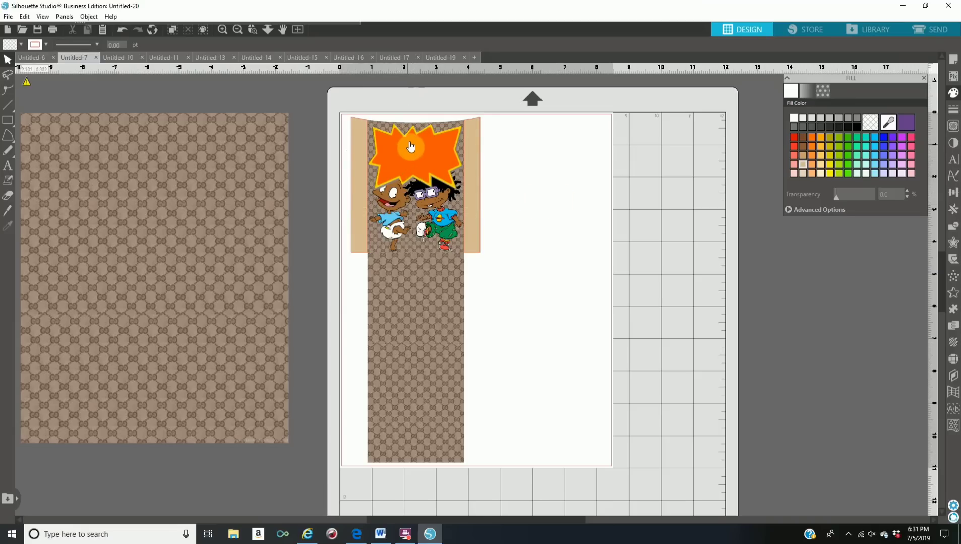
# Bring both character images to the front so they overlap the orange starburst.
pyautogui.click(431, 205)
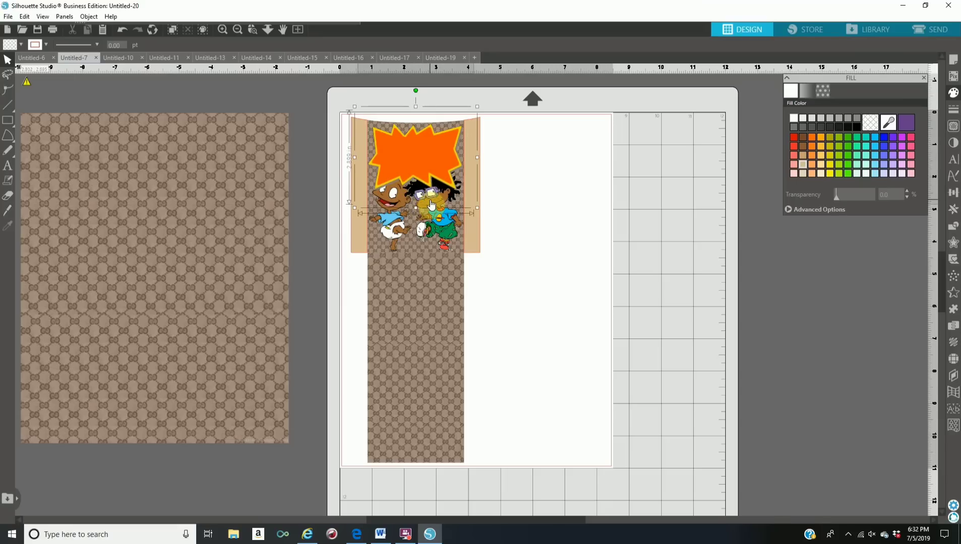
pyautogui.click(445, 235)
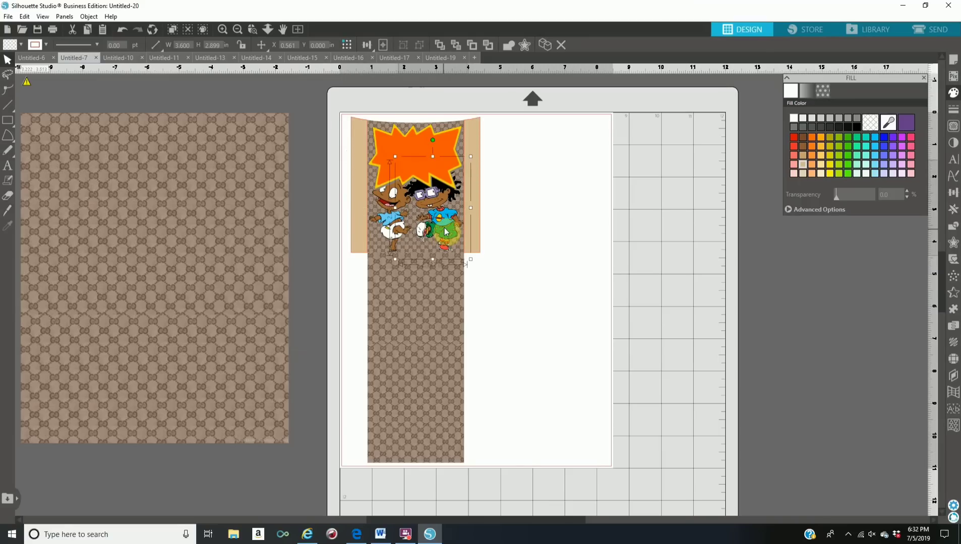
pyautogui.rightClick(446, 230)
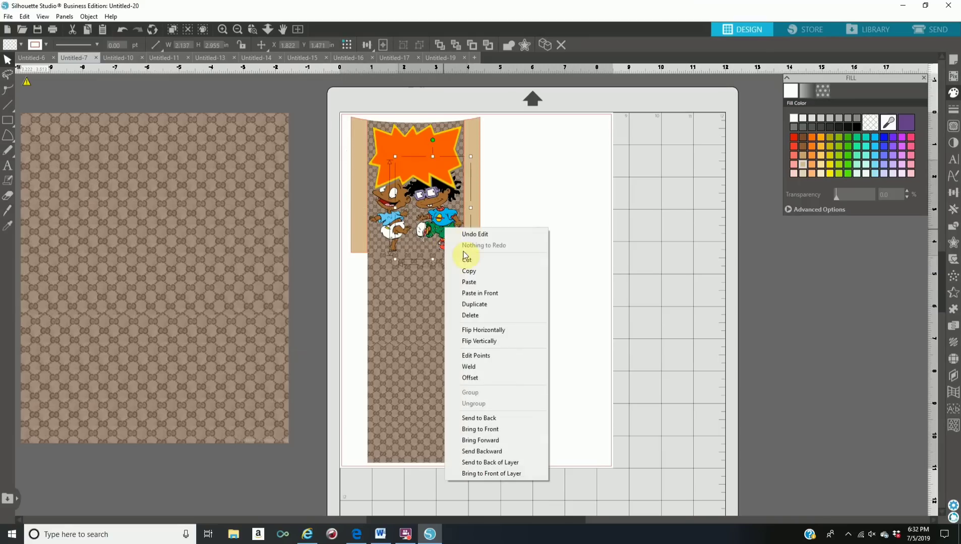
pyautogui.click(500, 432)
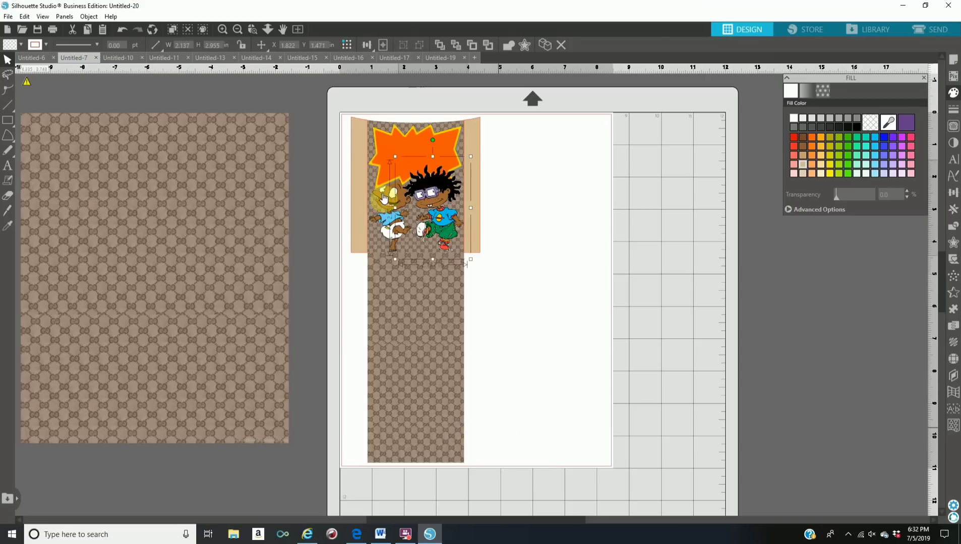
pyautogui.click(386, 226)
pyautogui.click(393, 233)
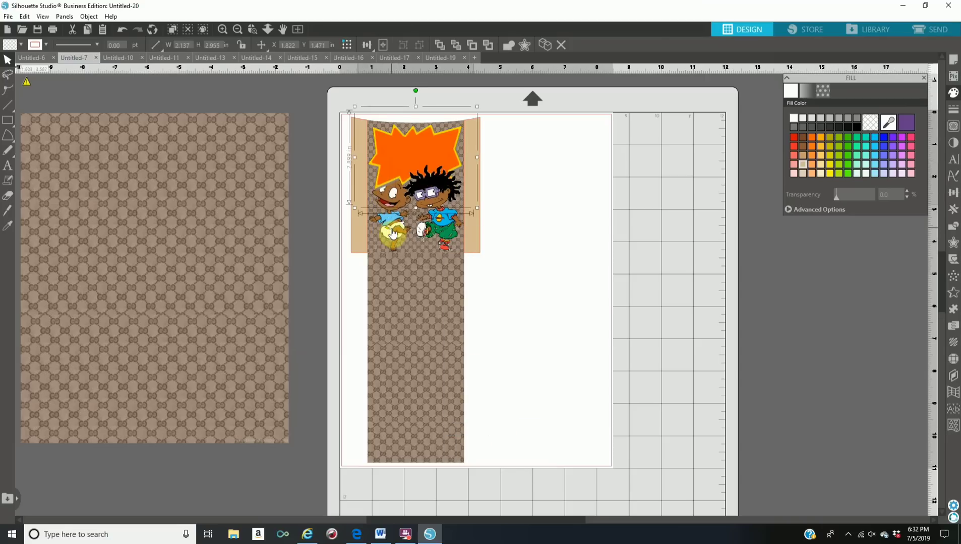
pyautogui.click(393, 233)
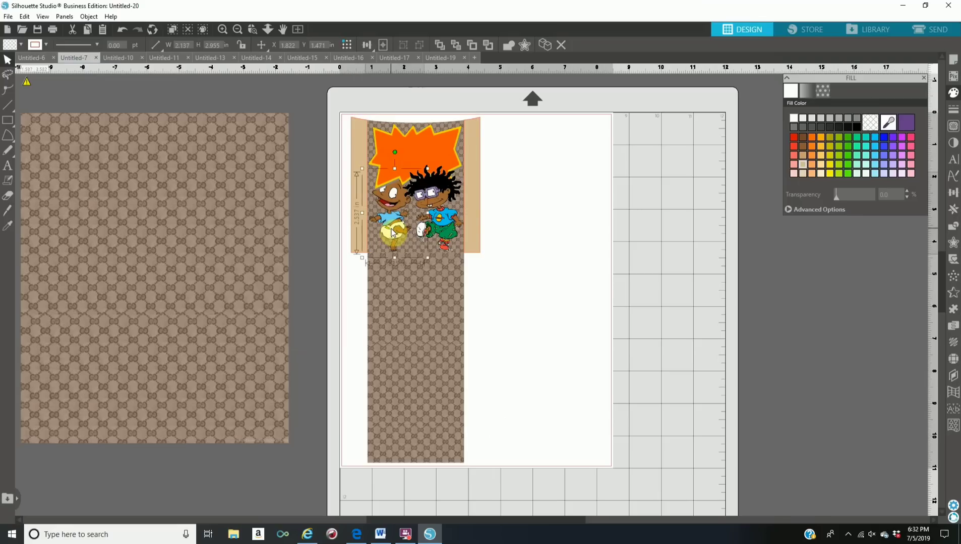
pyautogui.rightClick(393, 230)
pyautogui.click(442, 432)
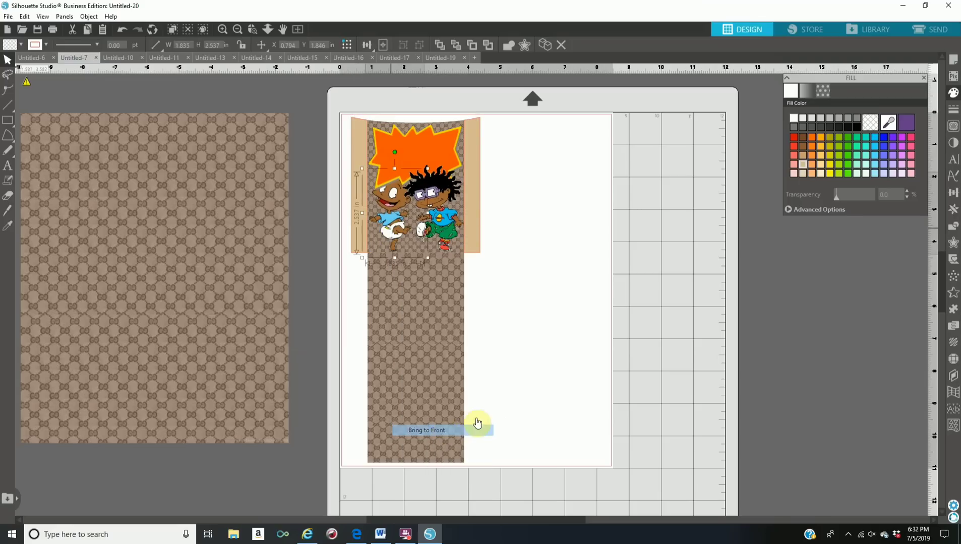
pyautogui.click(578, 324)
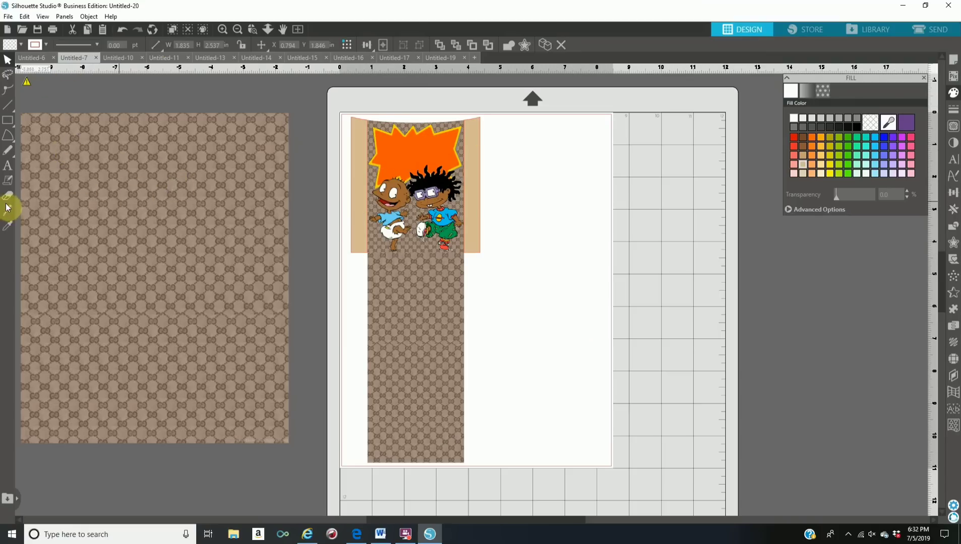
# Start a text object in the blank page area beside the template, using the Rugrats font at 72 pt.
pyautogui.click(6, 179)
pyautogui.click(7, 167)
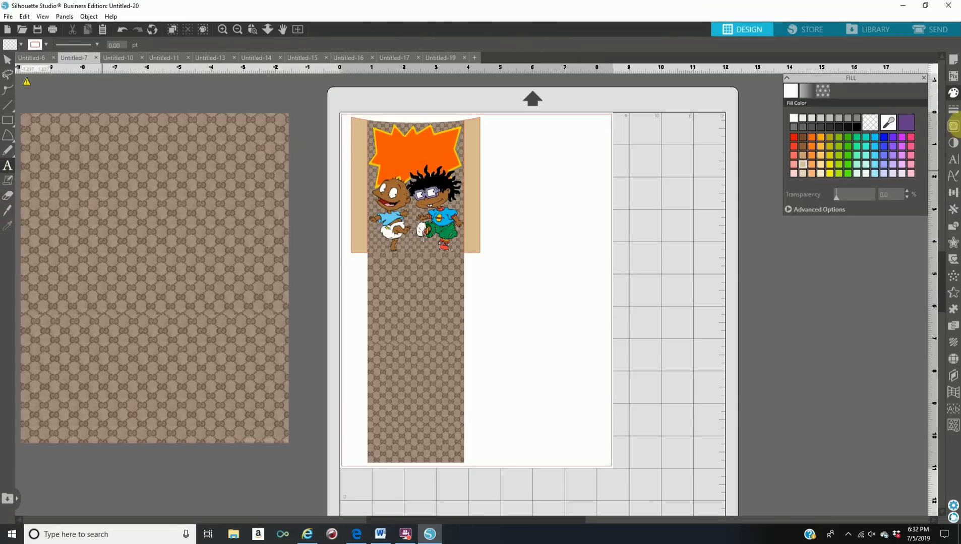
pyautogui.click(953, 162)
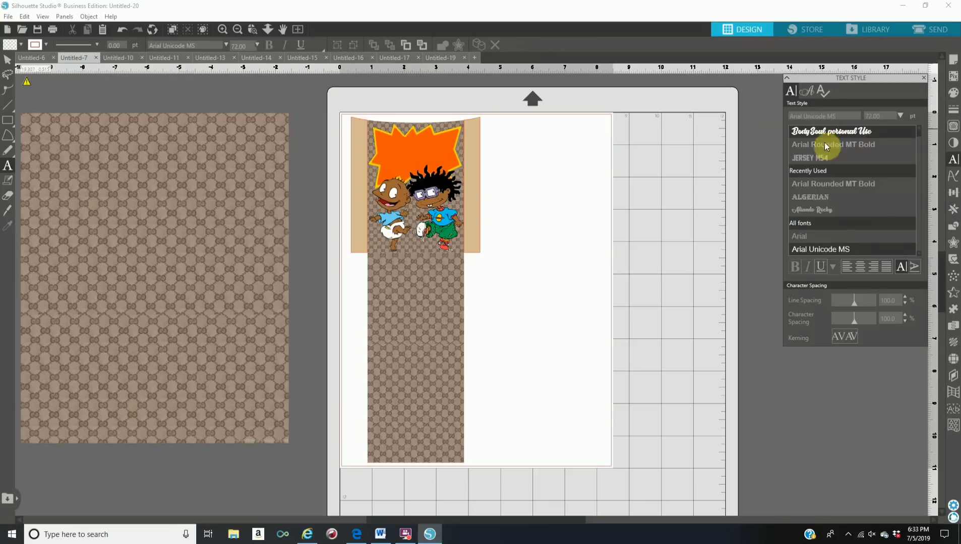
pyautogui.click(837, 196)
pyautogui.moveTo(846, 116); pyautogui.dragTo(779, 120)
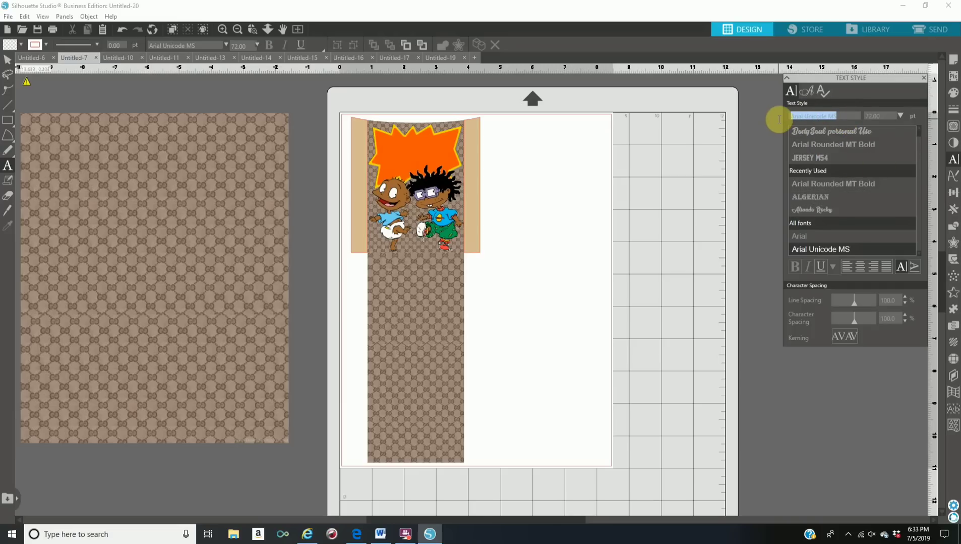
pyautogui.write('r')
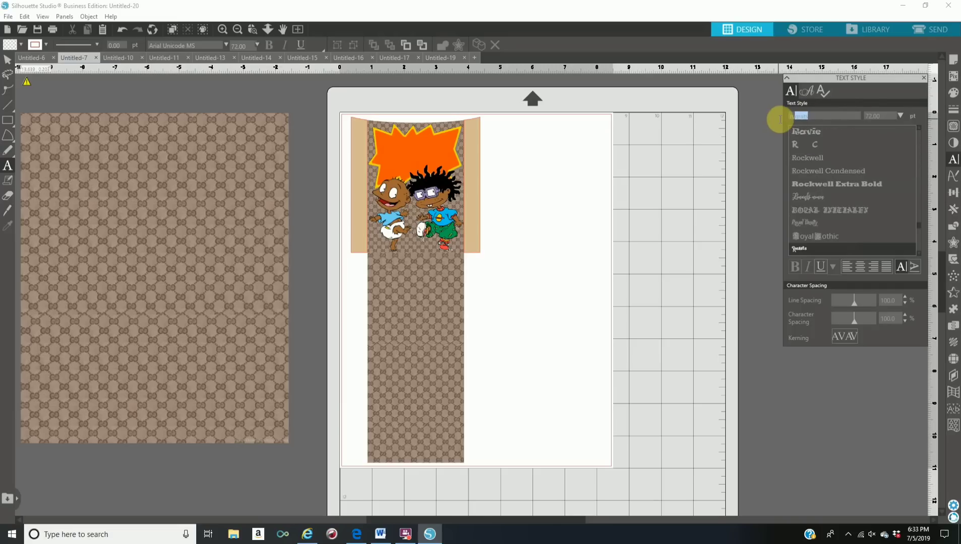
pyautogui.click(837, 184)
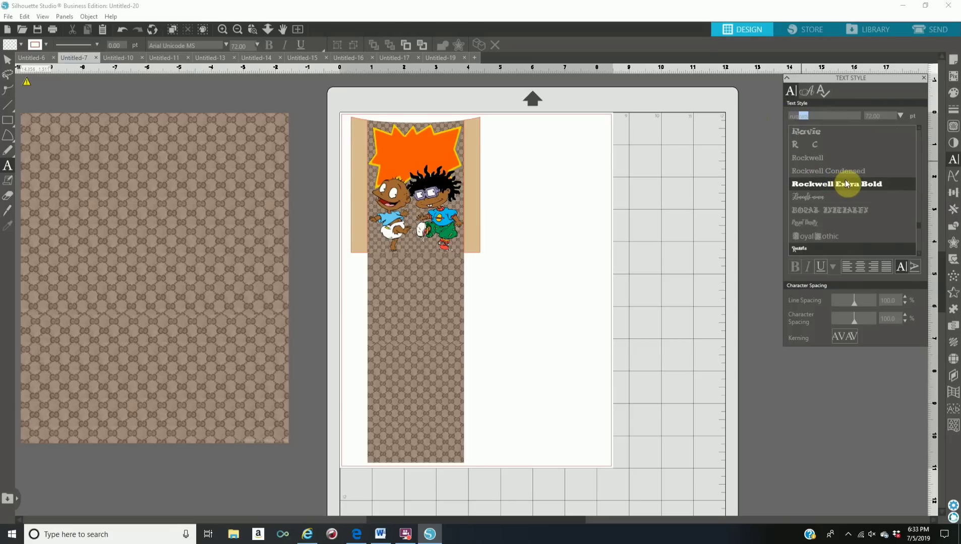
pyautogui.click(852, 171)
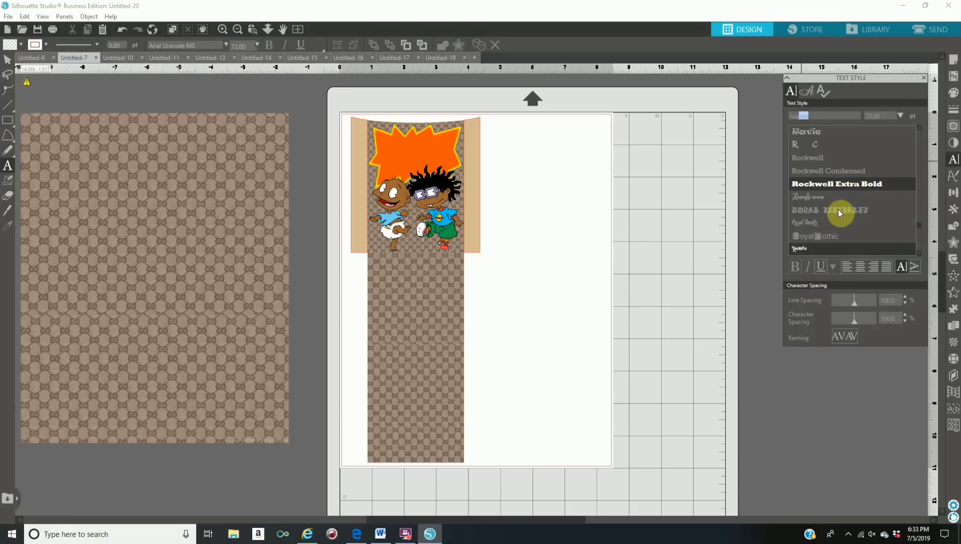
pyautogui.click(815, 248)
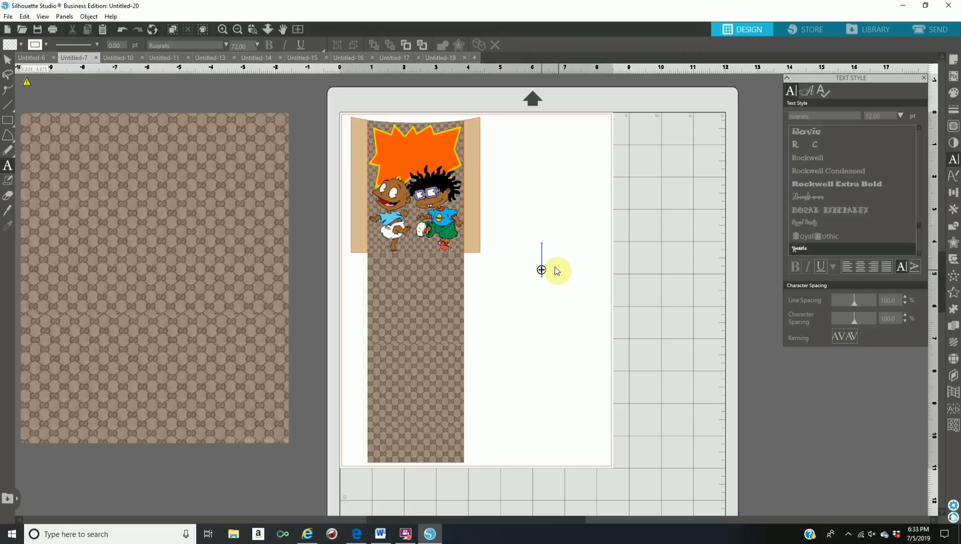
# Enter the person's first name as the text and select the finished text object.
pyautogui.press('Escape')
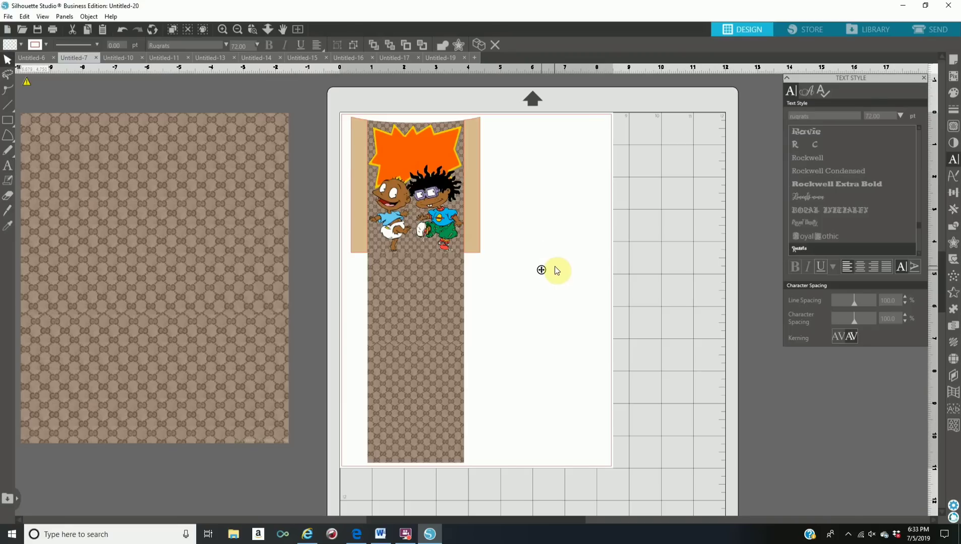
pyautogui.write('T')
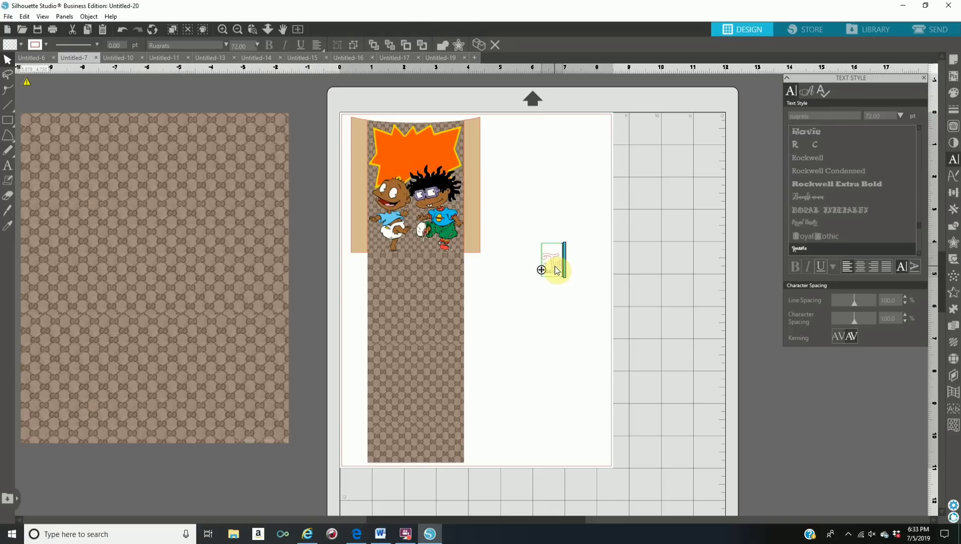
pyautogui.write('yan')
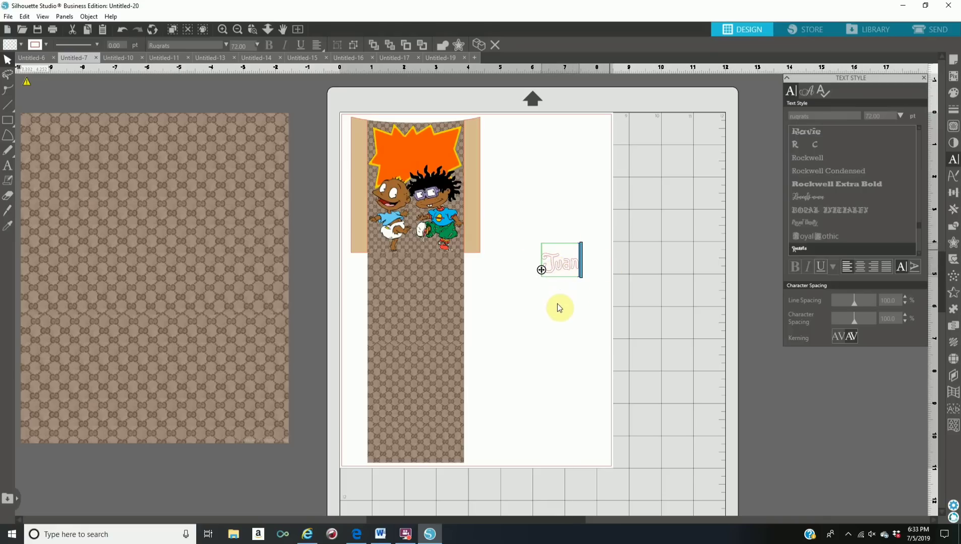
pyautogui.click(572, 295)
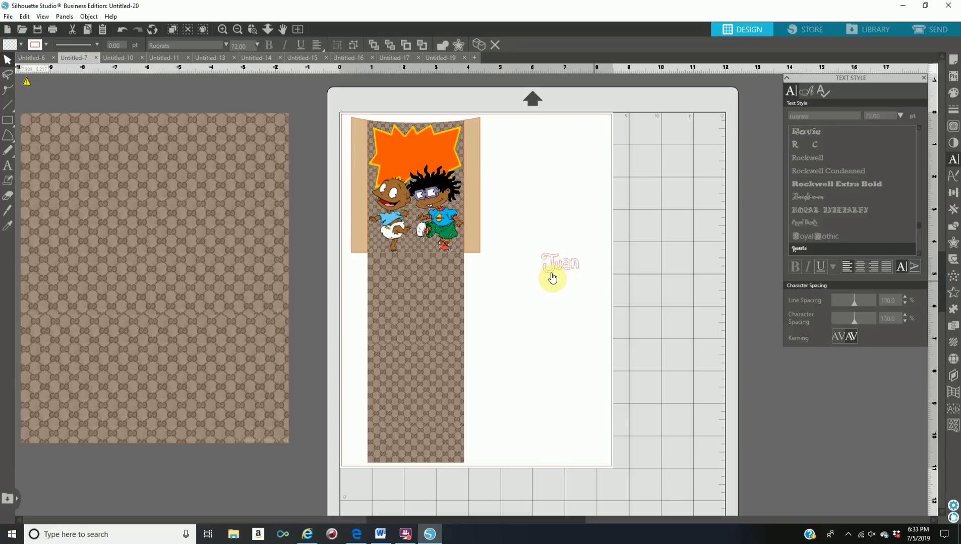
pyautogui.click(552, 276)
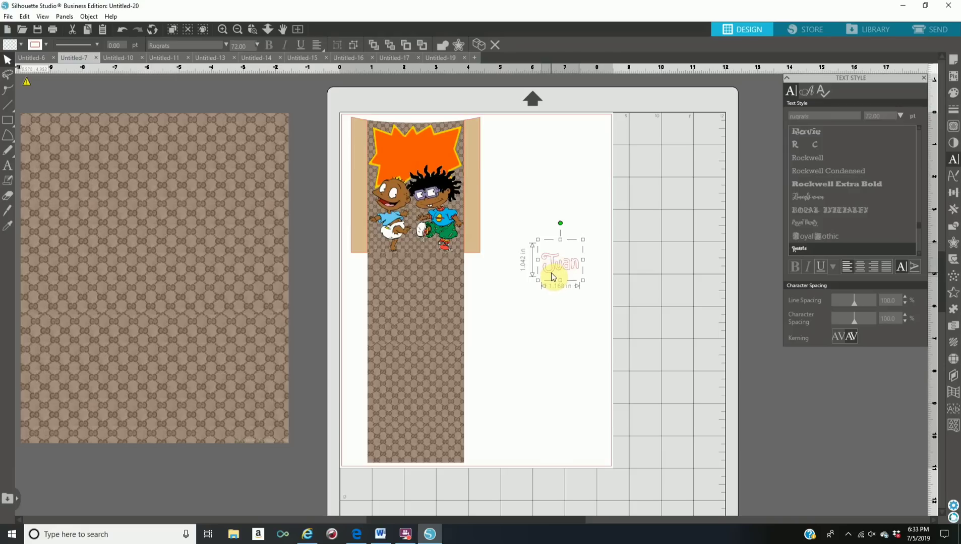
# Color both the fill and the outline of the name text with the green sampled from the glasses-wearing character's shorts.
pyautogui.click(953, 96)
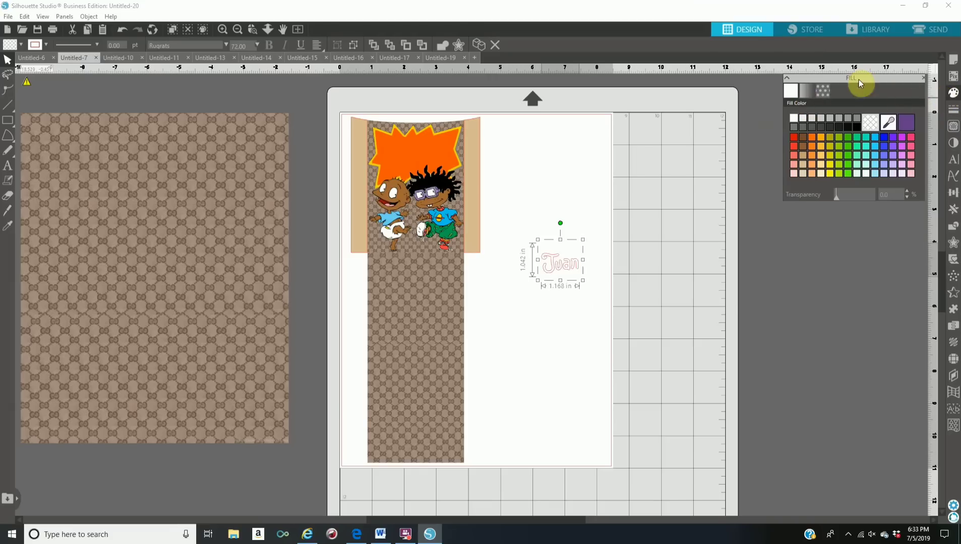
pyautogui.click(892, 121)
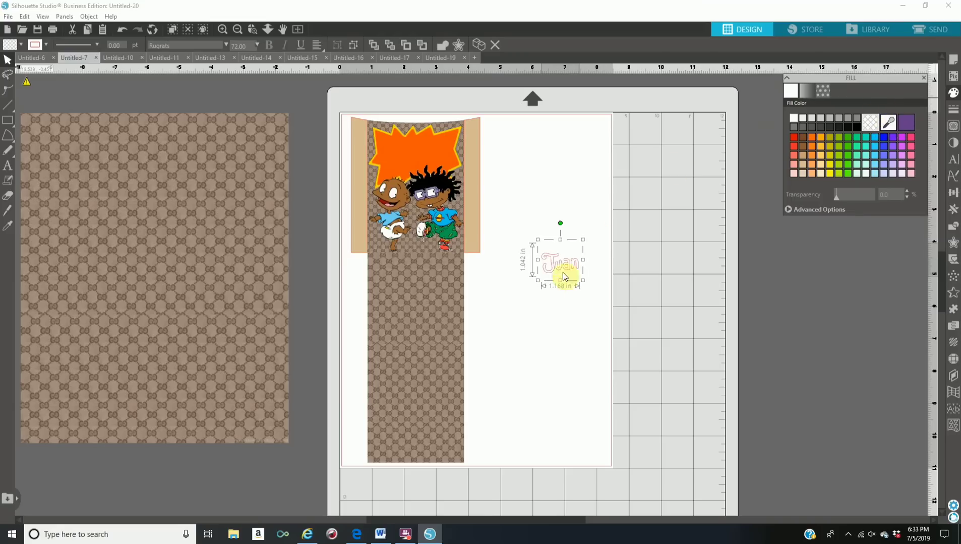
pyautogui.click(888, 123)
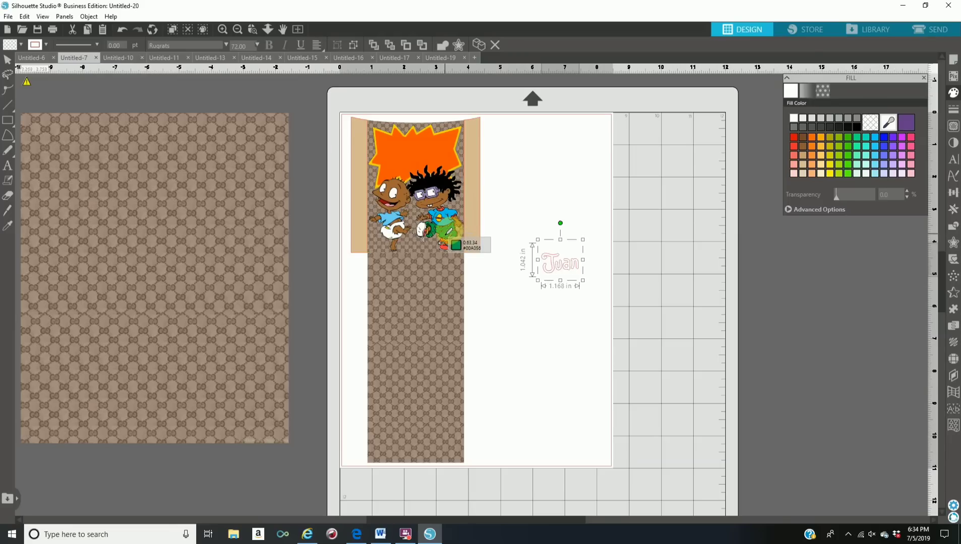
pyautogui.click(452, 233)
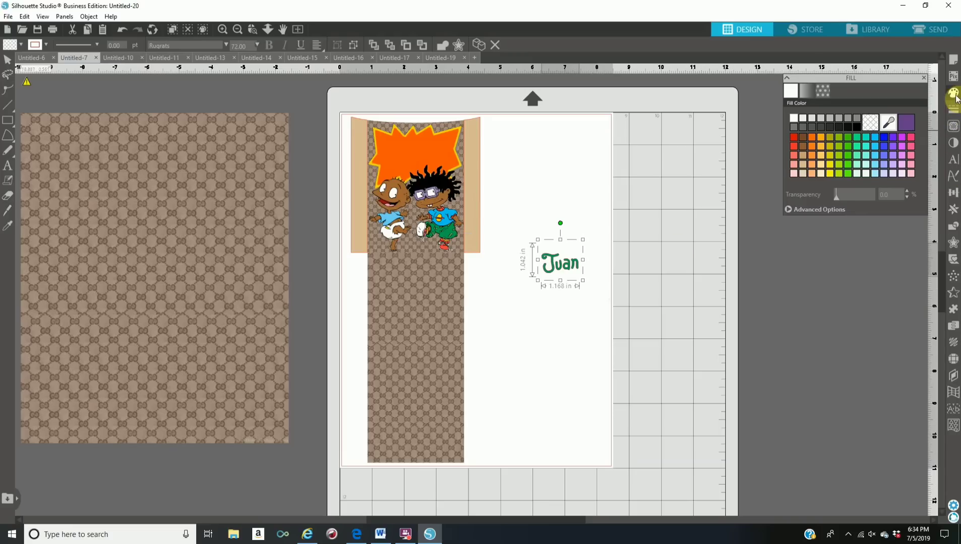
pyautogui.press('Escape')
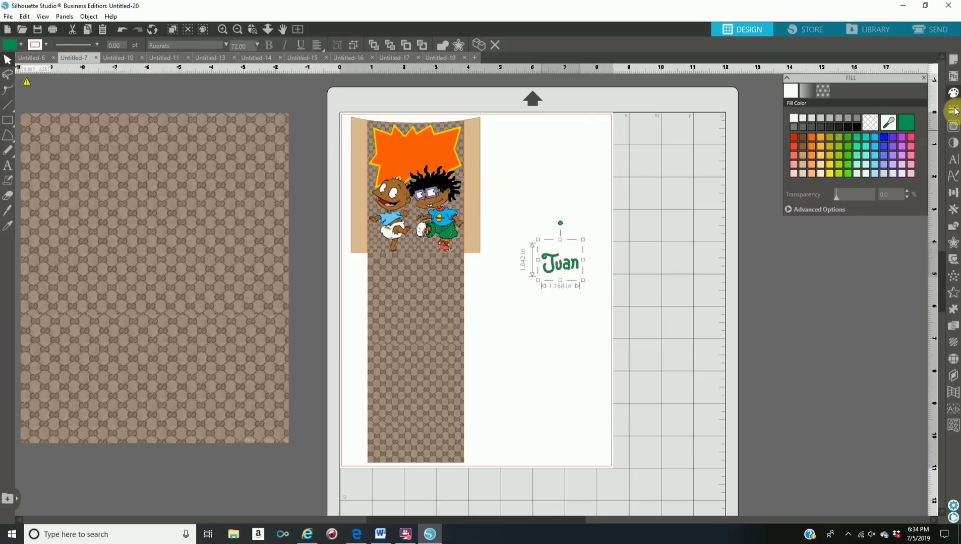
pyautogui.click(954, 113)
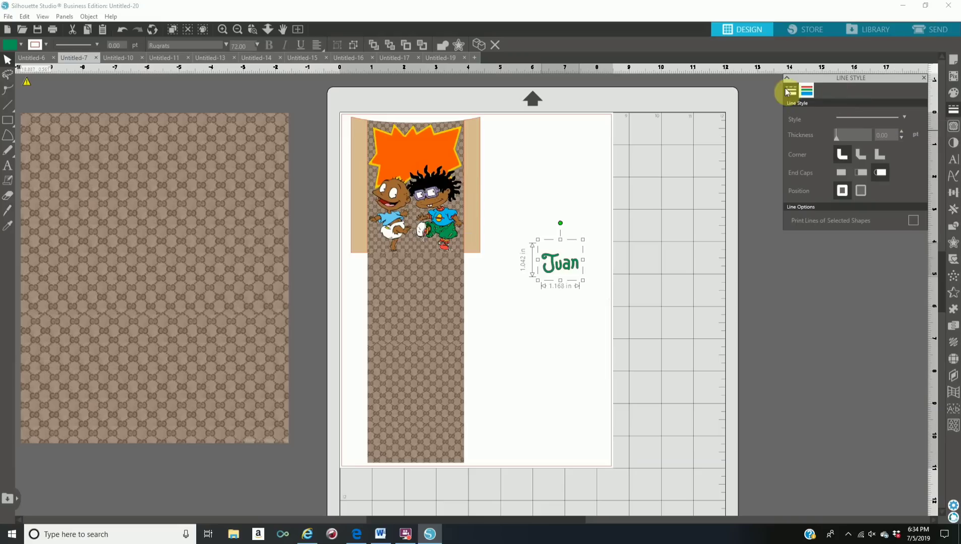
pyautogui.click(809, 94)
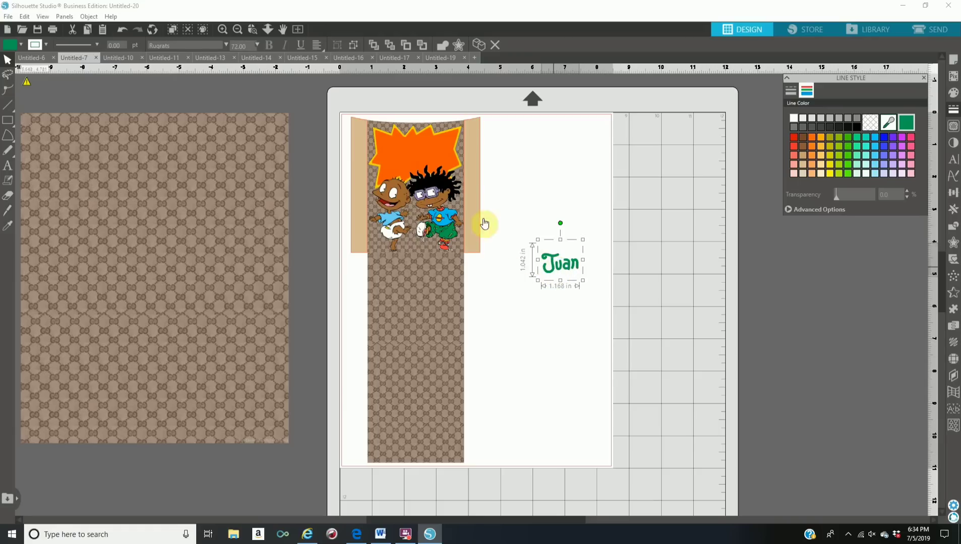
# Place the green name over the orange starburst and enlarge it to about 111 pt so it spans the starburst, leaving it deselected.
pyautogui.moveTo(397, 147); pyautogui.dragTo(395, 167)
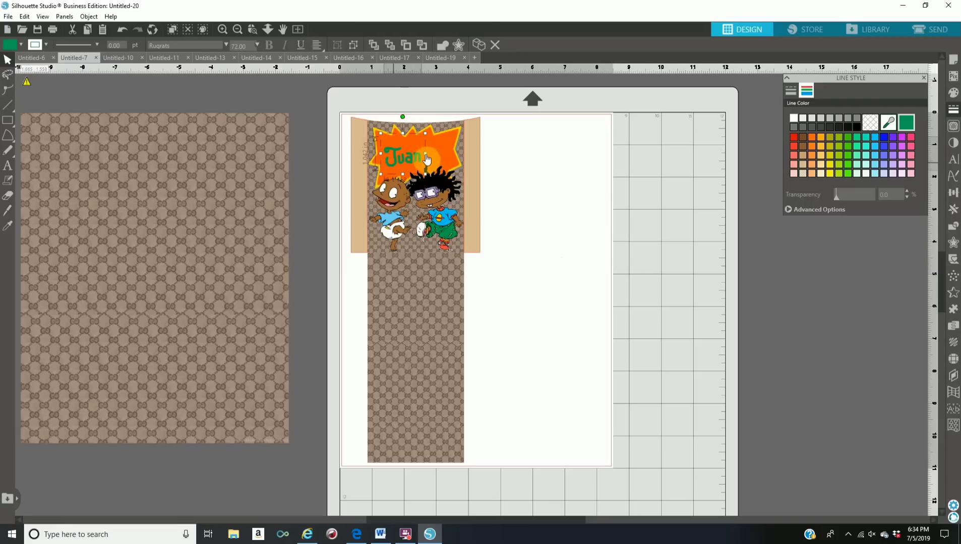
pyautogui.moveTo(451, 154); pyautogui.dragTo(445, 153)
pyautogui.moveTo(416, 132); pyautogui.dragTo(416, 124)
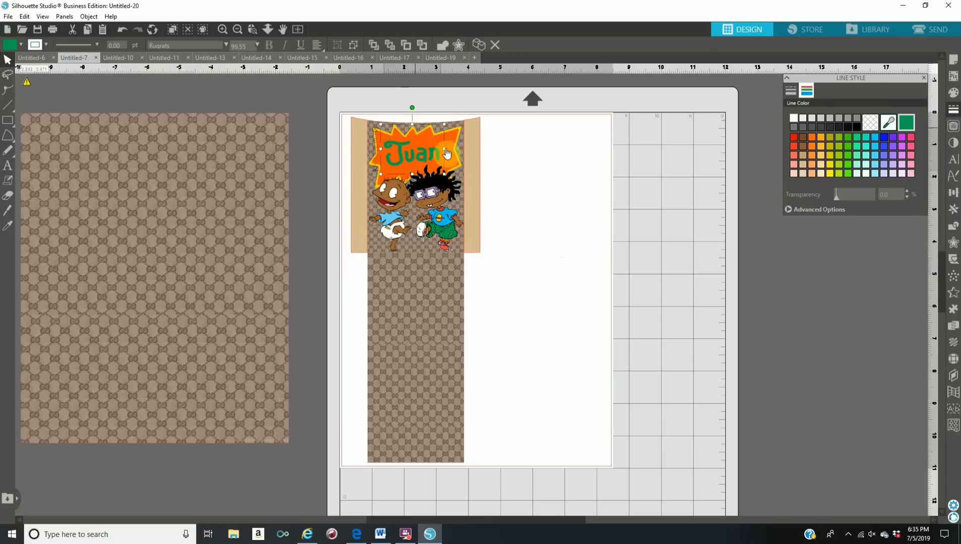
pyautogui.moveTo(450, 148); pyautogui.dragTo(457, 149)
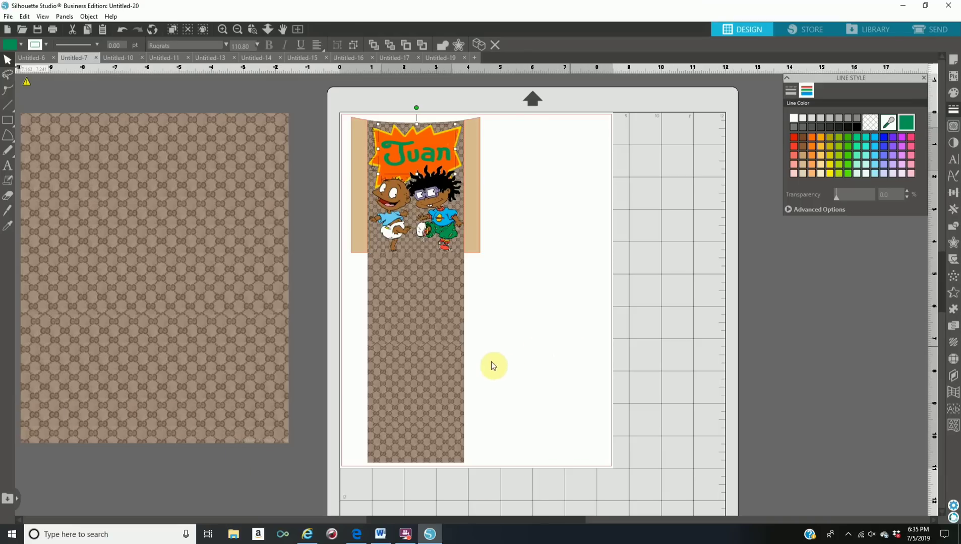
pyautogui.click(454, 339)
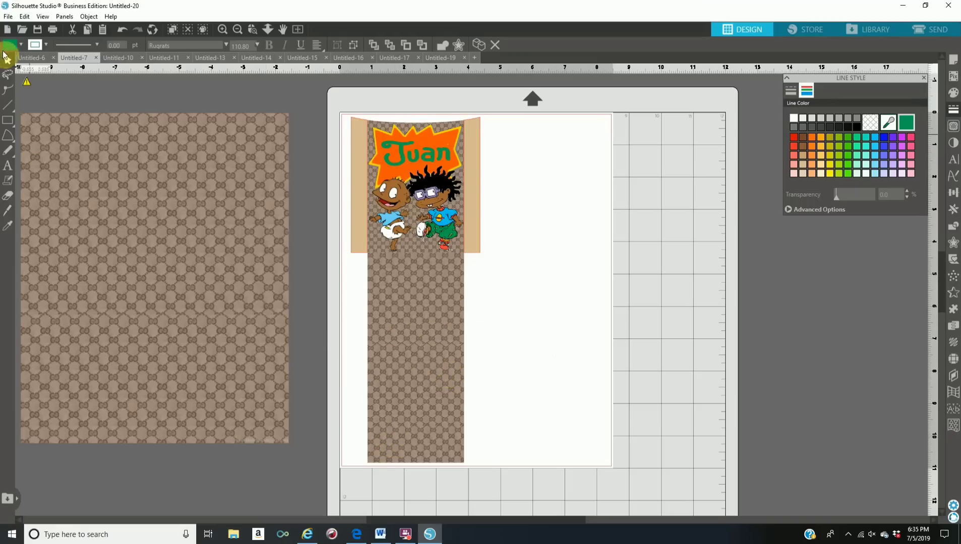
# Start merging an image into the design and open the gucci folder inside Pictures.
pyautogui.click(8, 17)
pyautogui.click(152, 97)
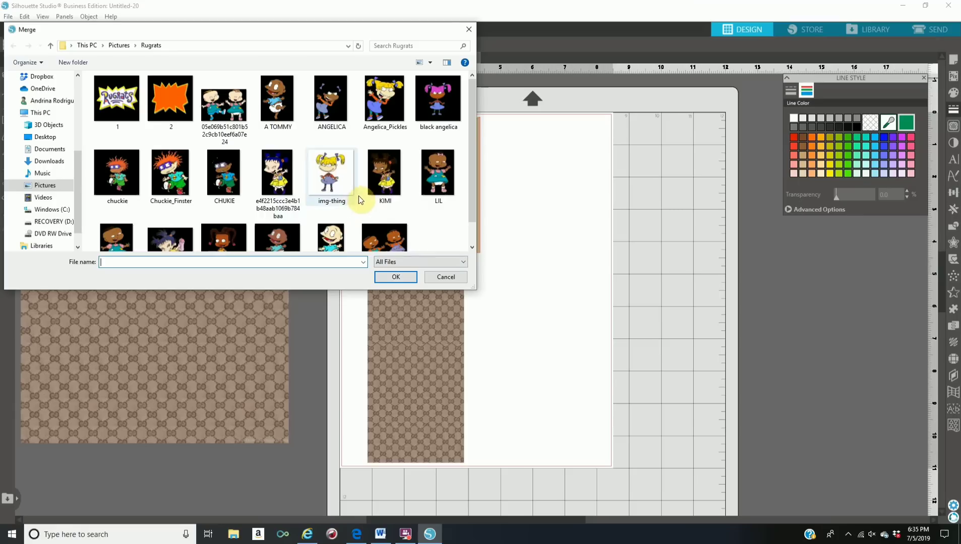
pyautogui.scroll(-1, 360, 213)
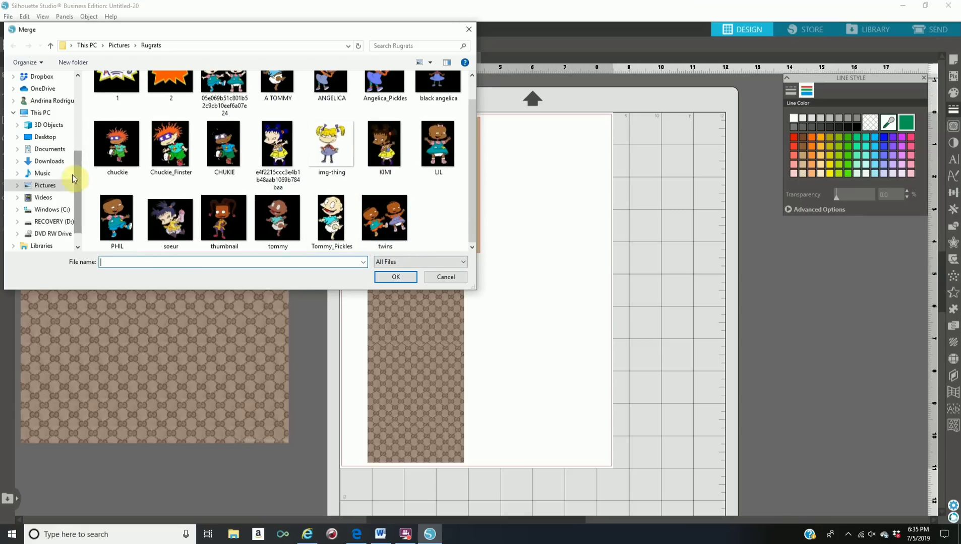
pyautogui.click(45, 184)
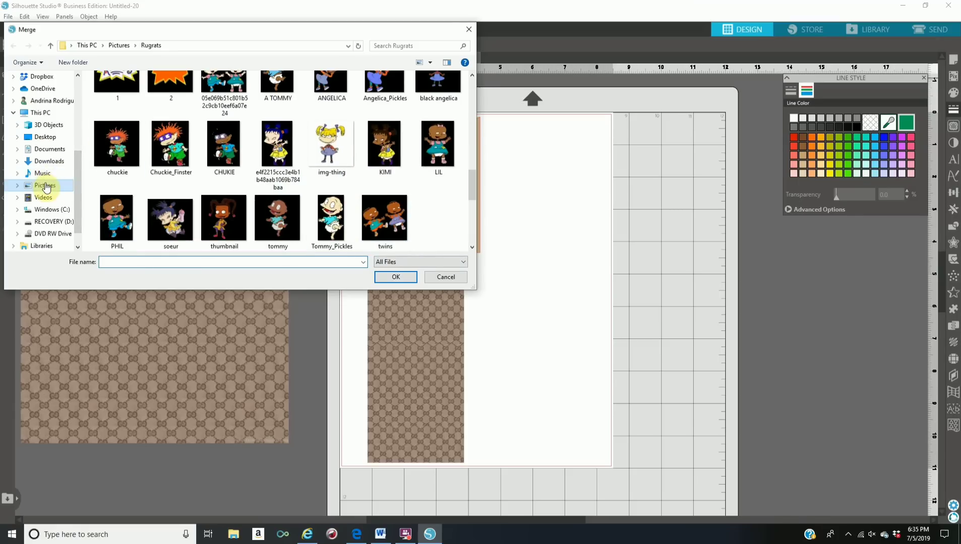
pyautogui.scroll(-2, 325, 220)
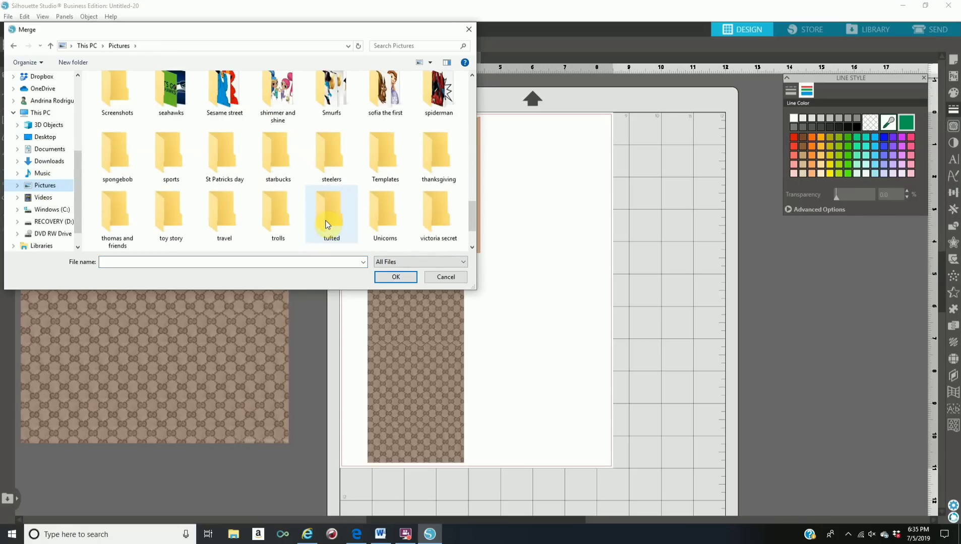
pyautogui.scroll(-1, 325, 220)
pyautogui.scroll(3, 325, 219)
pyautogui.scroll(-3, 327, 222)
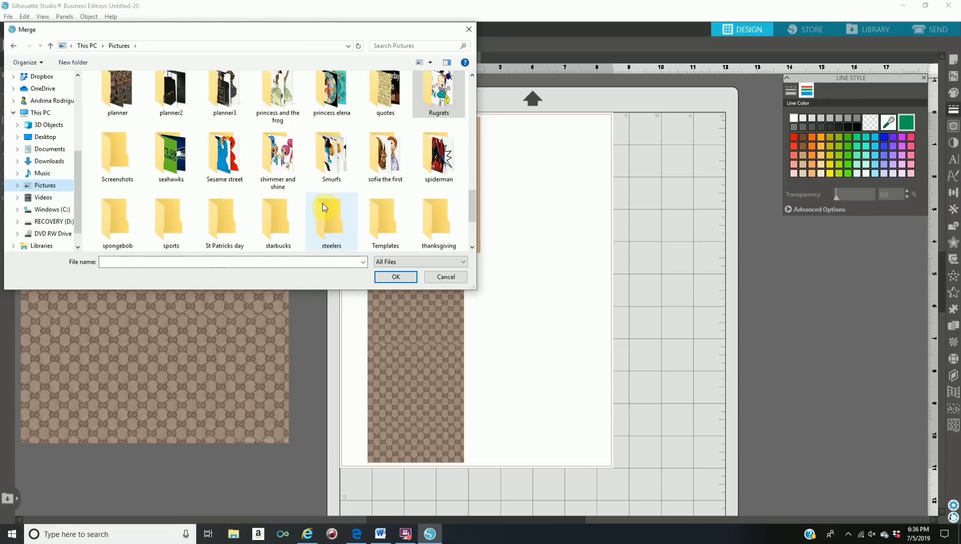
pyautogui.scroll(7, 322, 212)
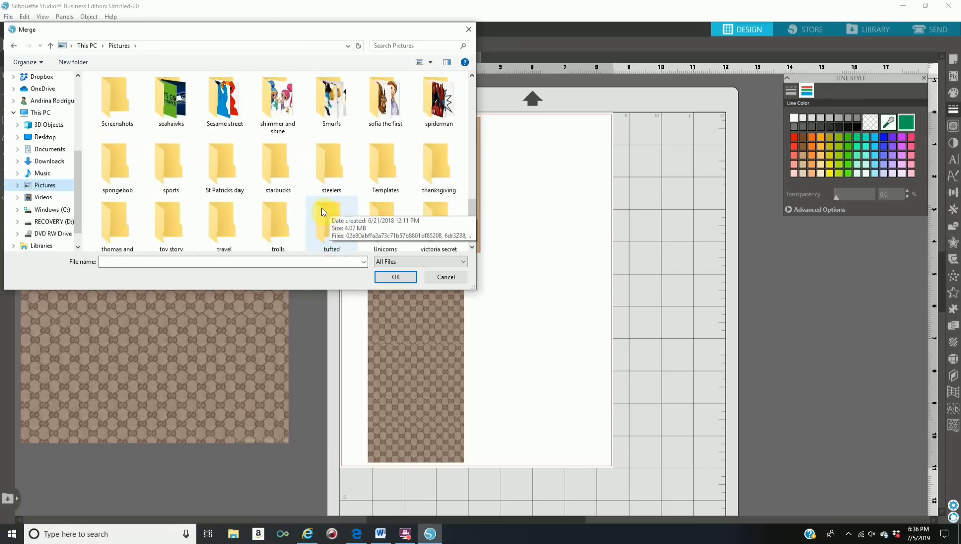
pyautogui.scroll(3, 322, 212)
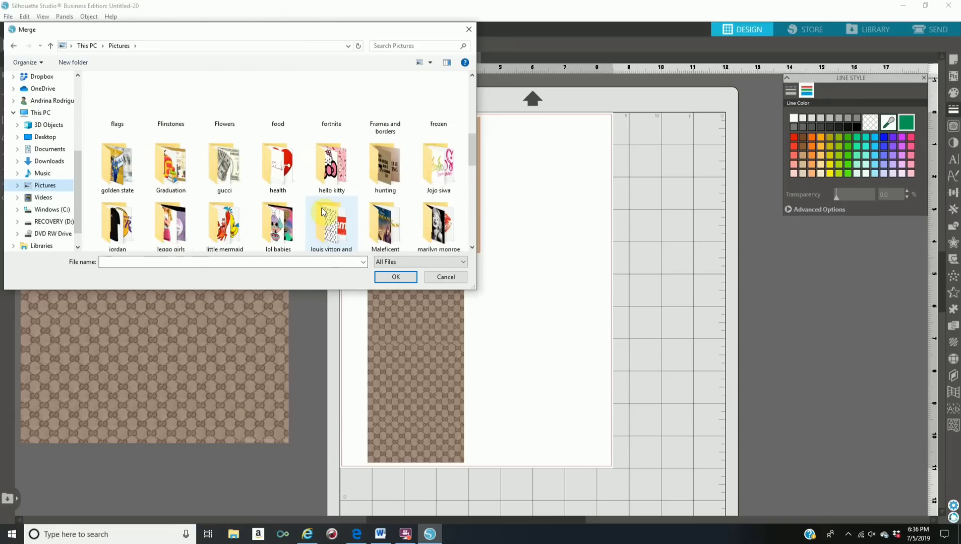
pyautogui.doubleClick(204, 158)
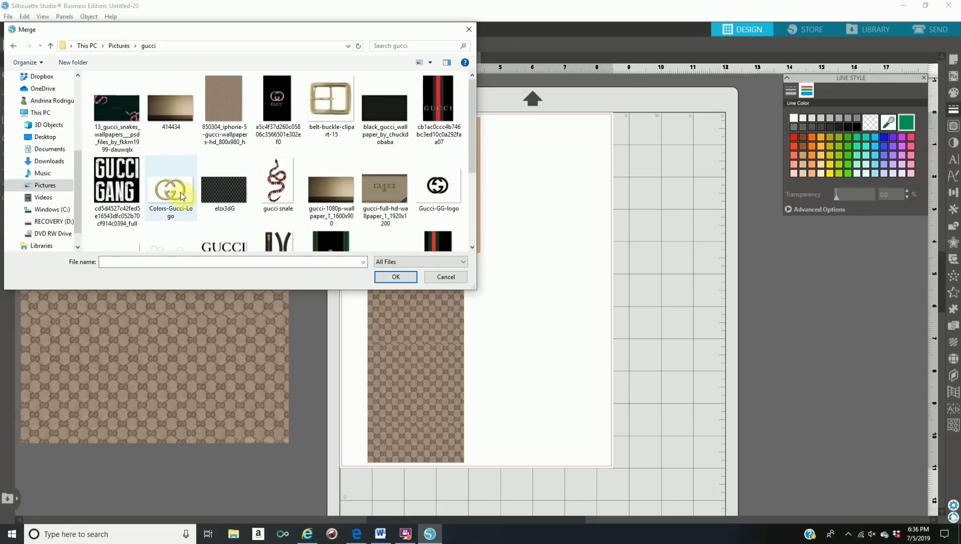
# Merge the Gucci-GG-logo image from the gucci folder into the design.
pyautogui.scroll(-1, 207, 198)
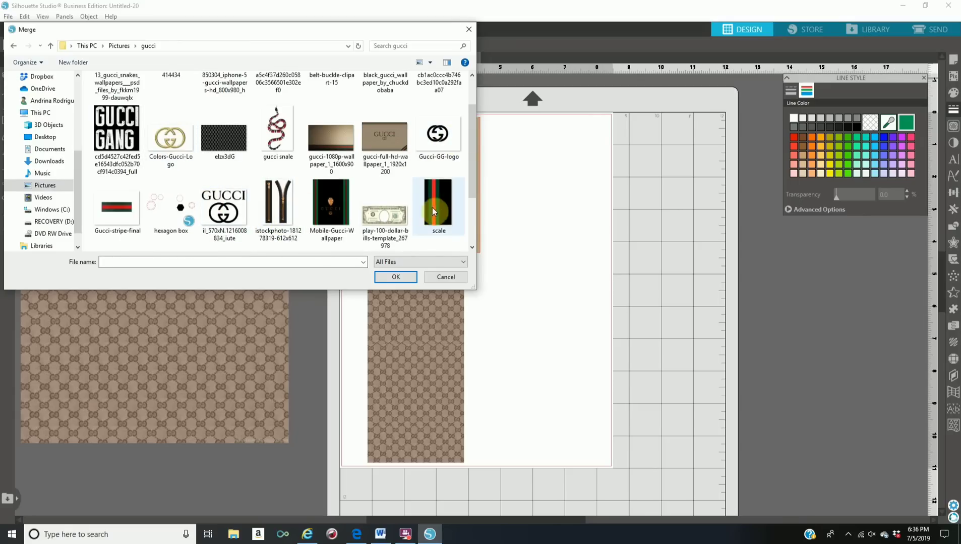
pyautogui.scroll(1, 280, 215)
pyautogui.scroll(-1, 278, 212)
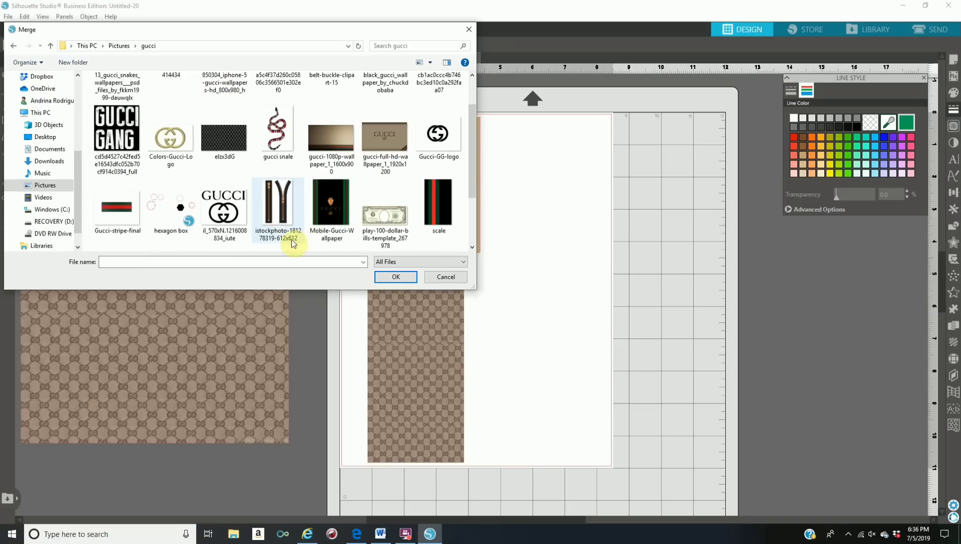
pyautogui.click(424, 162)
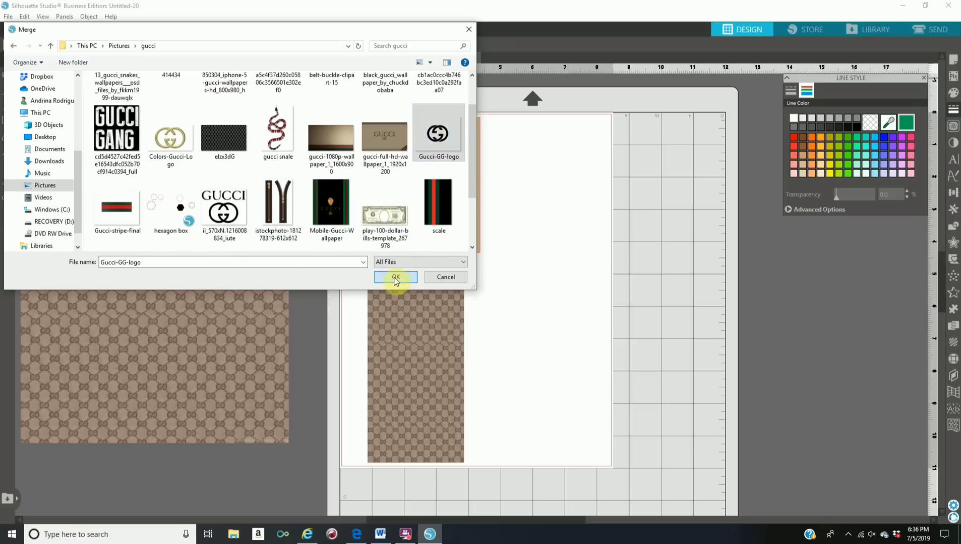
pyautogui.click(396, 276)
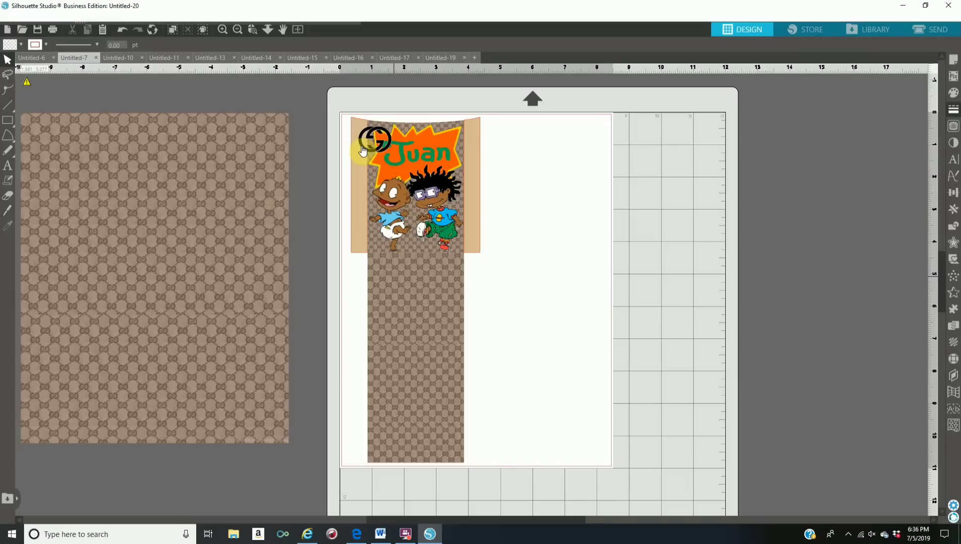
# Move the Gucci logo onto the lower patterned panel, undoing the accidental move of the orange starburst.
pyautogui.moveTo(370, 149); pyautogui.dragTo(406, 369)
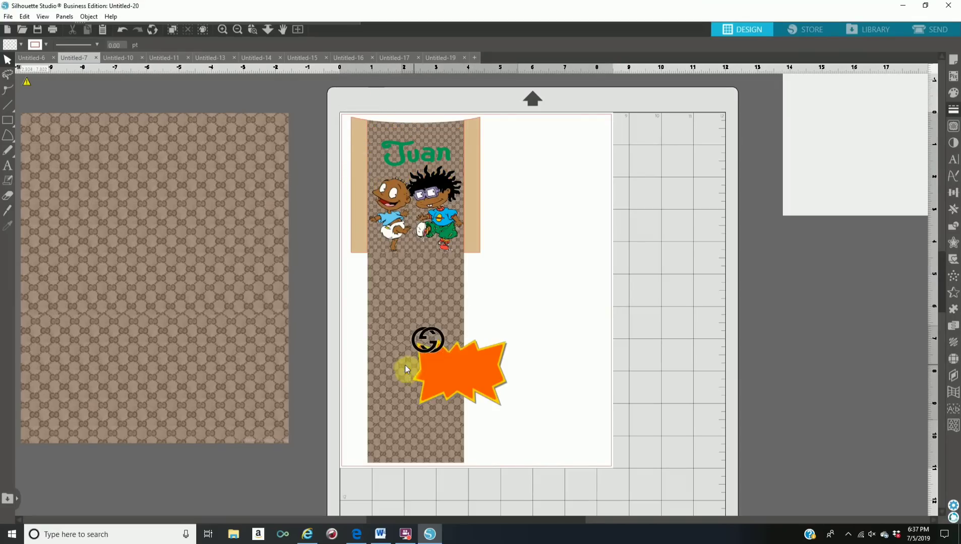
pyautogui.click(123, 30)
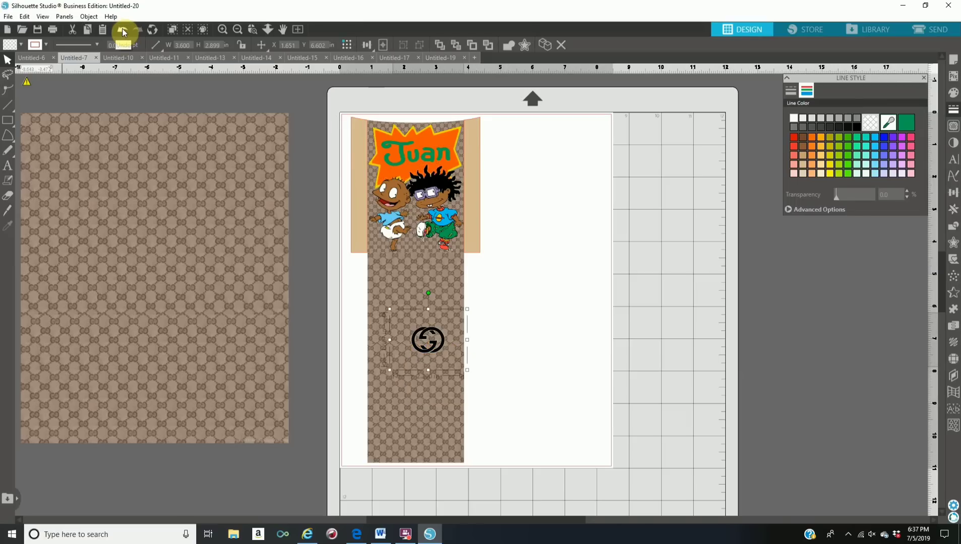
pyautogui.click(418, 356)
pyautogui.moveTo(418, 357); pyautogui.dragTo(402, 358)
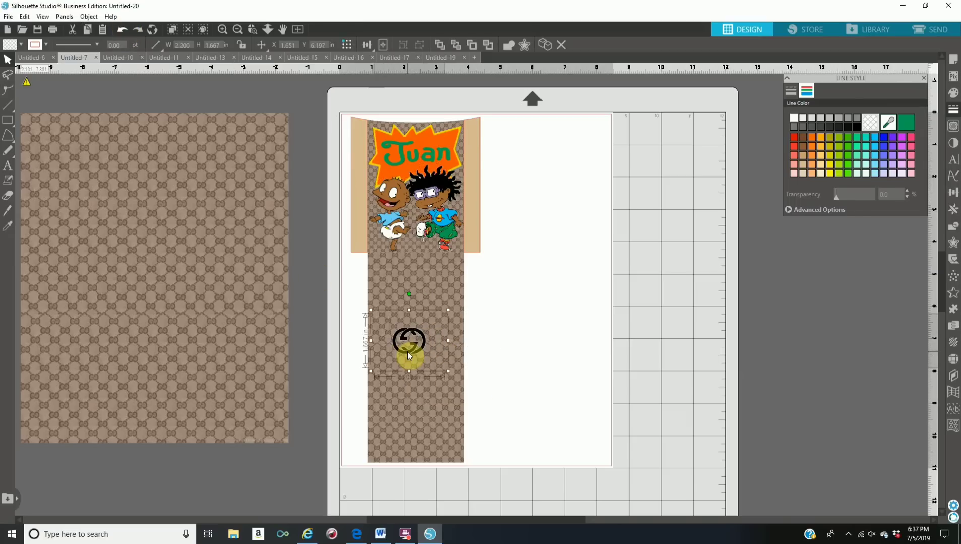
# Enlarge the Gucci logo to about 3.25 by 2.46 in, center it across the lower panel and rotate it to 180°.
pyautogui.moveTo(478, 384)
pyautogui.mouseDown()
pyautogui.moveTo(496, 403)
pyautogui.moveTo(437, 377)
pyautogui.moveTo(476, 388)
pyautogui.moveTo(483, 401)
pyautogui.mouseUp()
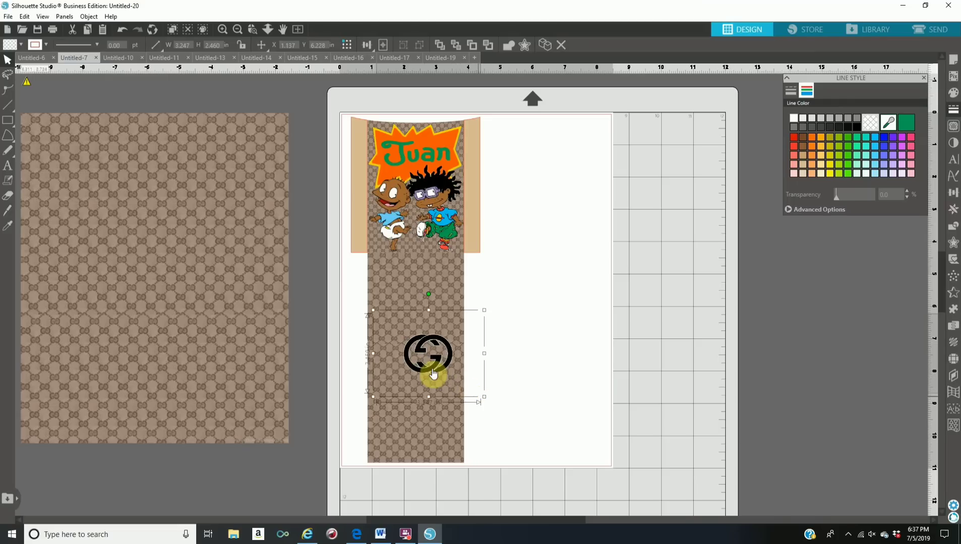
pyautogui.moveTo(422, 369); pyautogui.dragTo(422, 358)
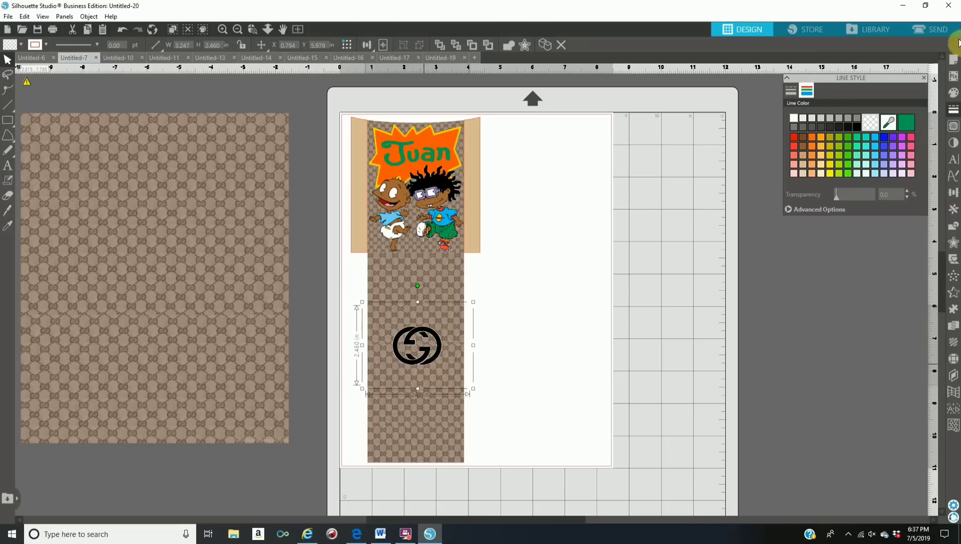
pyautogui.click(952, 194)
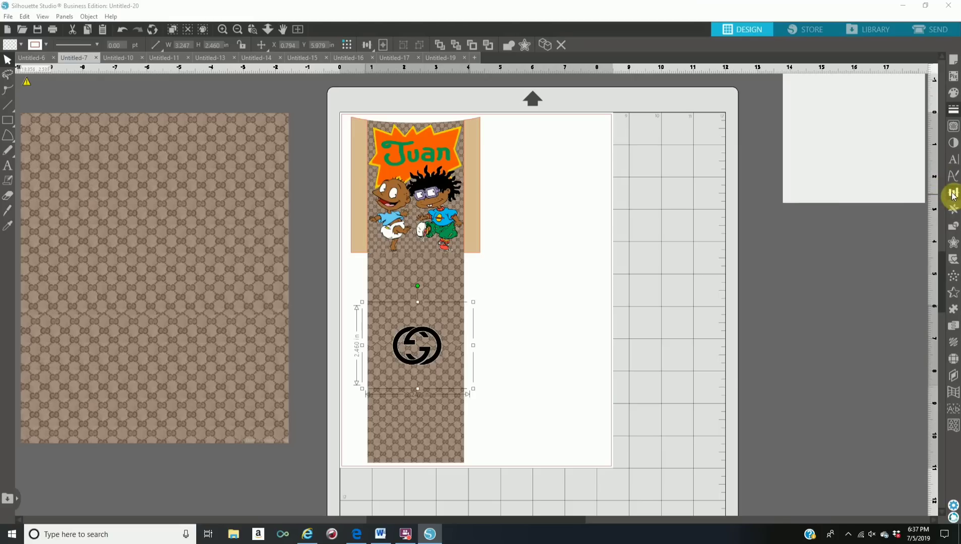
pyautogui.click(823, 92)
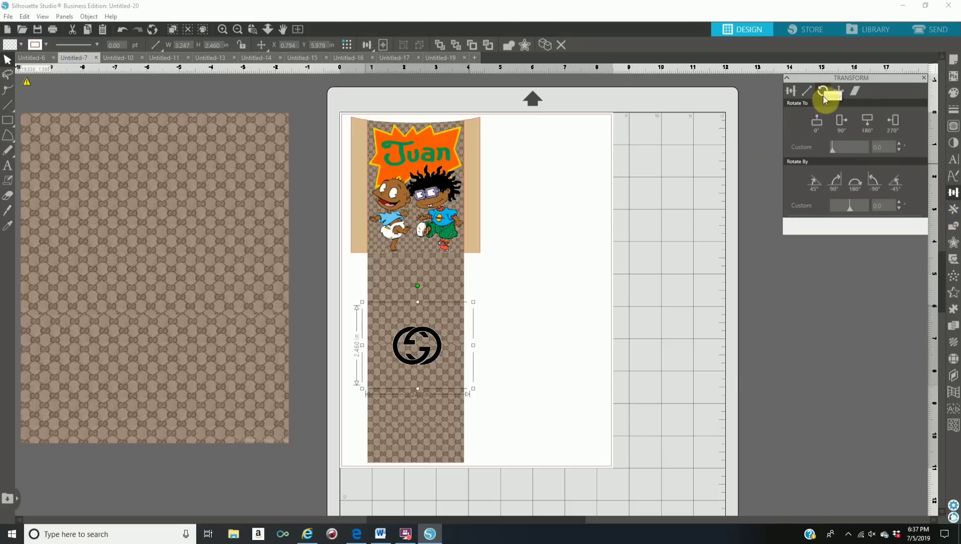
pyautogui.click(866, 125)
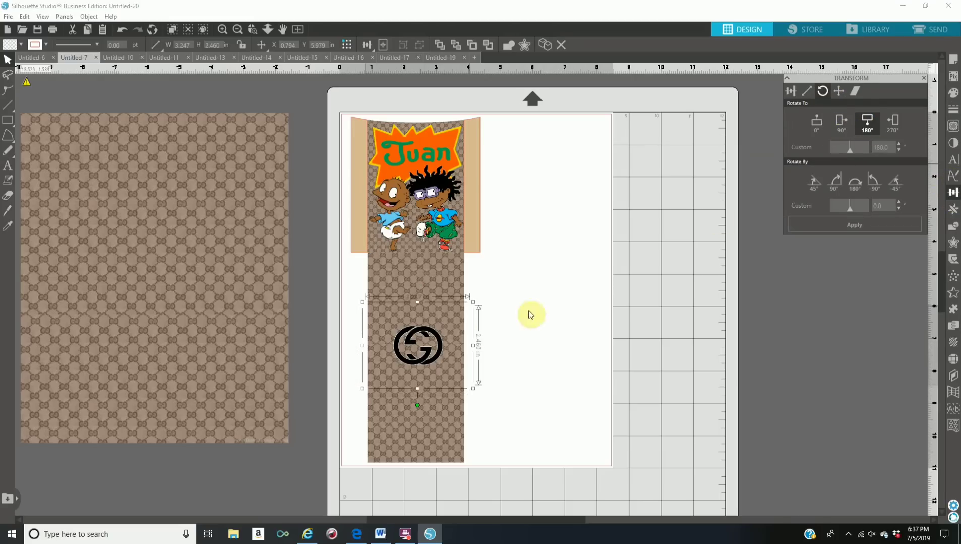
# Stretch the rotated Gucci logo to about 3.95 by 3.35 in, keeping it centered across the lower panel.
pyautogui.moveTo(355, 349)
pyautogui.mouseDown()
pyautogui.moveTo(344, 337)
pyautogui.moveTo(367, 346)
pyautogui.moveTo(352, 345)
pyautogui.mouseUp()
pyautogui.moveTo(478, 345); pyautogui.dragTo(489, 350)
pyautogui.moveTo(418, 395)
pyautogui.mouseDown()
pyautogui.moveTo(415, 416)
pyautogui.moveTo(415, 386)
pyautogui.mouseUp()
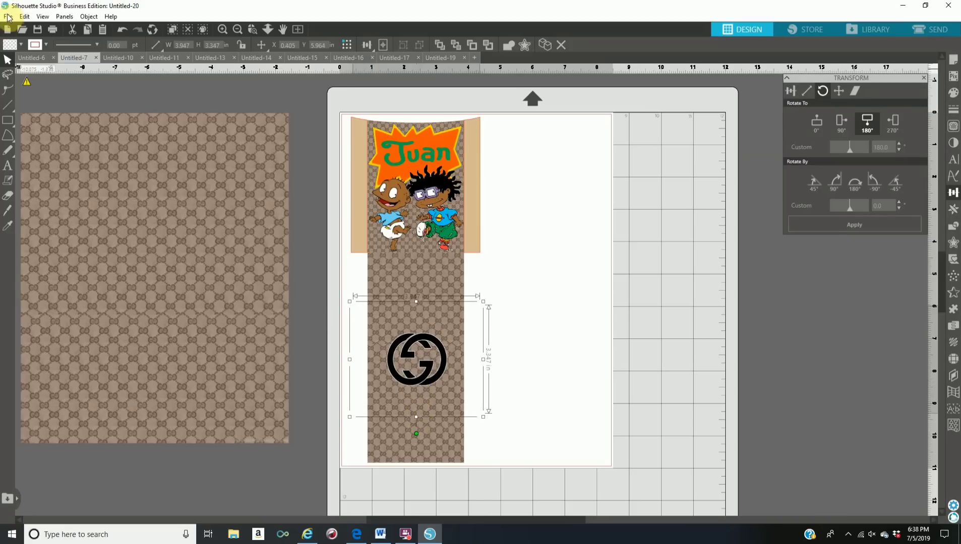
# Merge the image of the two Rugrats twins from the Rugrats pictures folder into the design.
pyautogui.click(7, 17)
pyautogui.click(64, 72)
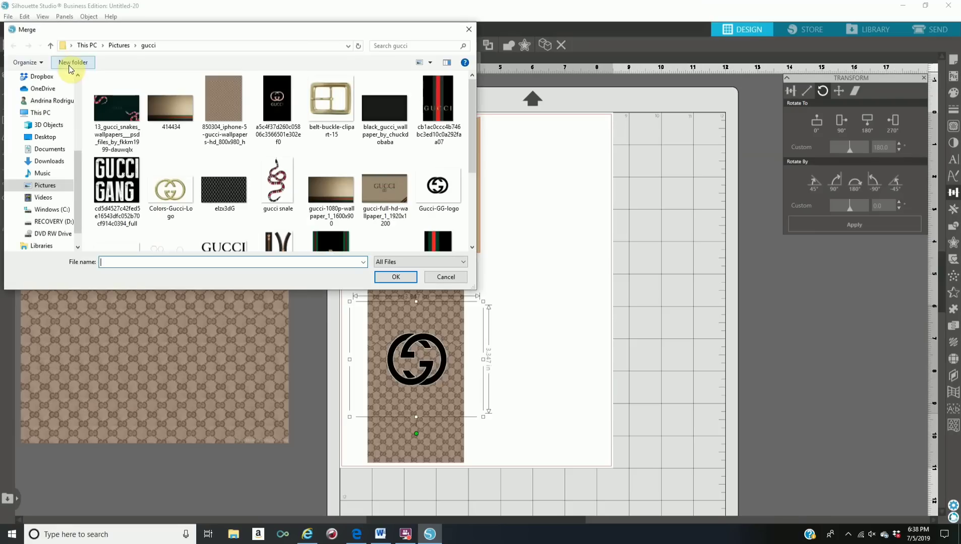
pyautogui.click(56, 190)
pyautogui.scroll(5, 427, 201)
pyautogui.scroll(-7, 426, 201)
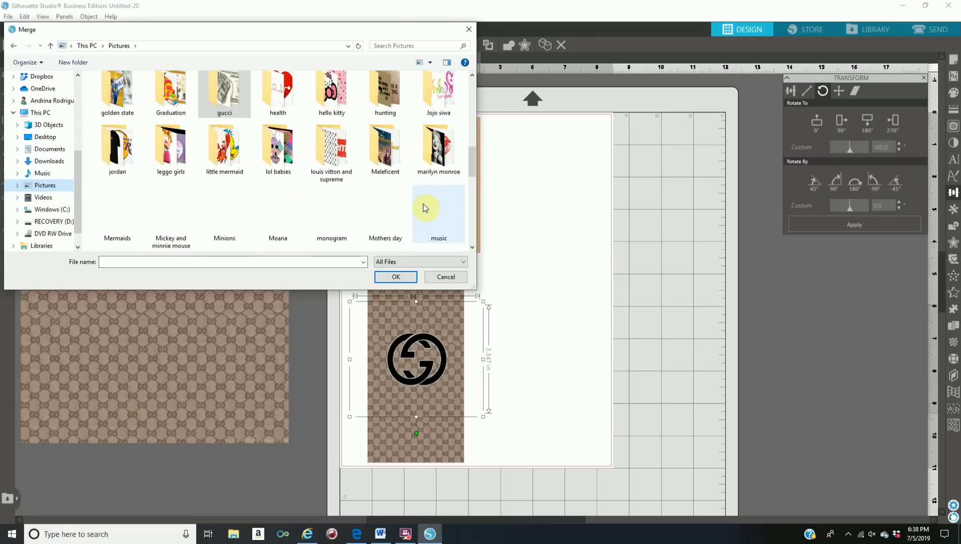
pyautogui.scroll(-2, 422, 203)
pyautogui.doubleClick(438, 212)
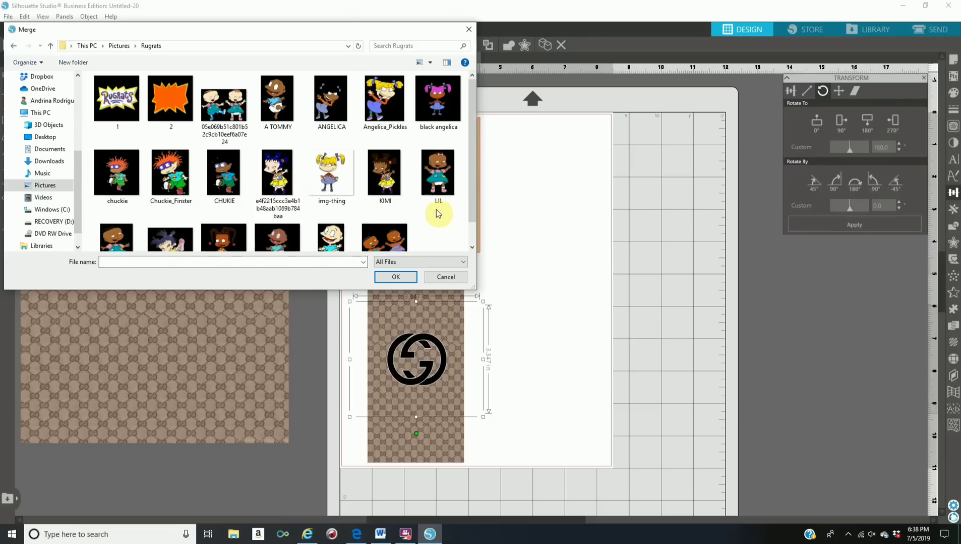
pyautogui.scroll(-1, 358, 209)
pyautogui.click(385, 217)
pyautogui.click(400, 272)
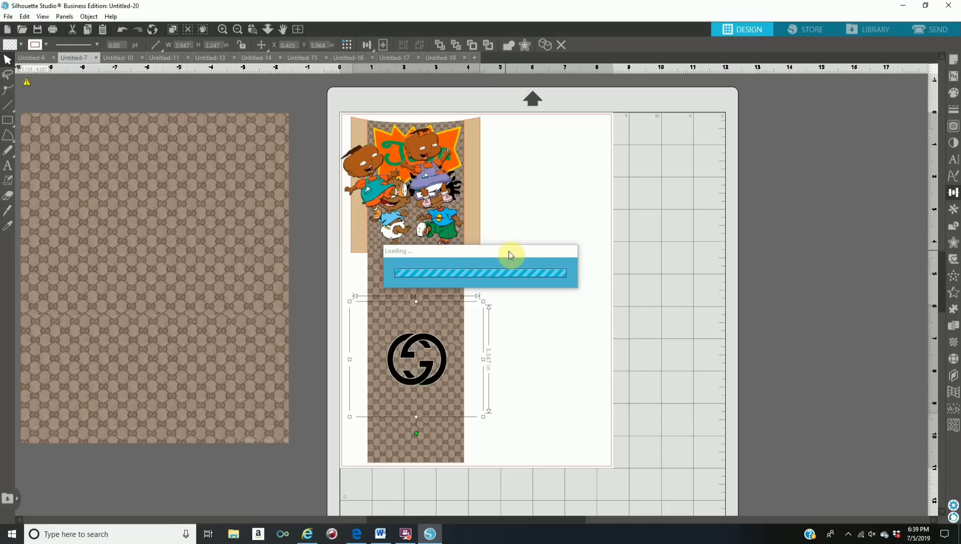
# Move the twins image down onto the lower patterned panel over the Gucci logo and rotate it to 180°.
pyautogui.moveTo(509, 251); pyautogui.dragTo(644, 66)
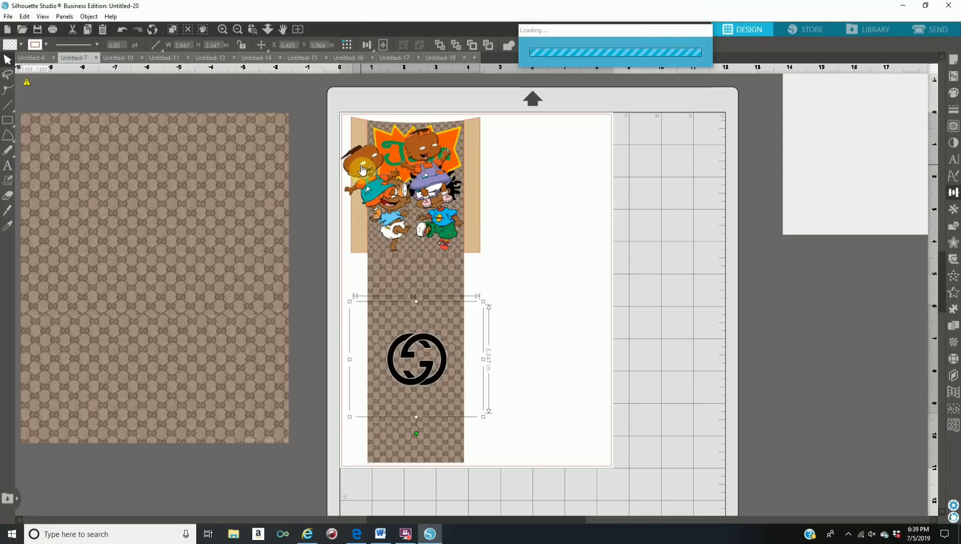
pyautogui.moveTo(362, 171); pyautogui.dragTo(458, 312)
pyautogui.click(953, 193)
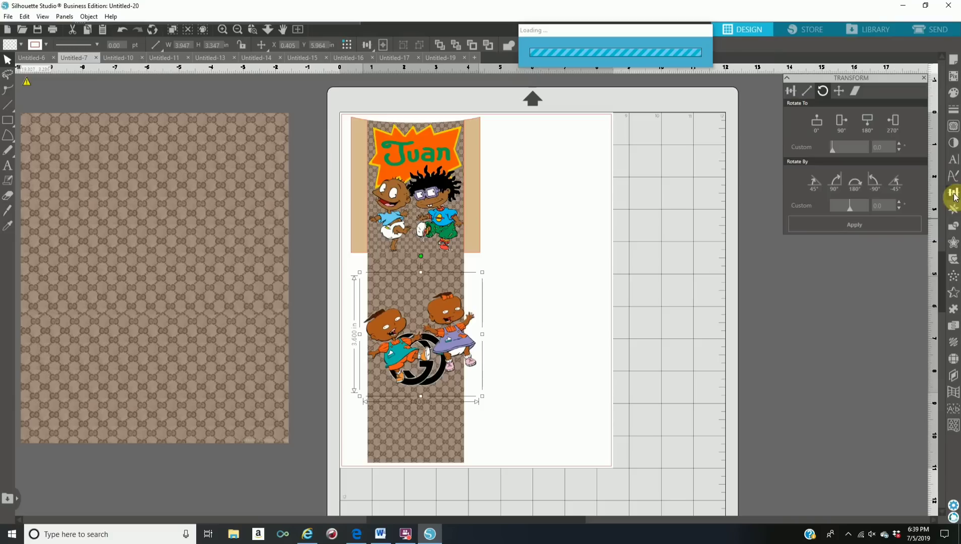
pyautogui.click(867, 122)
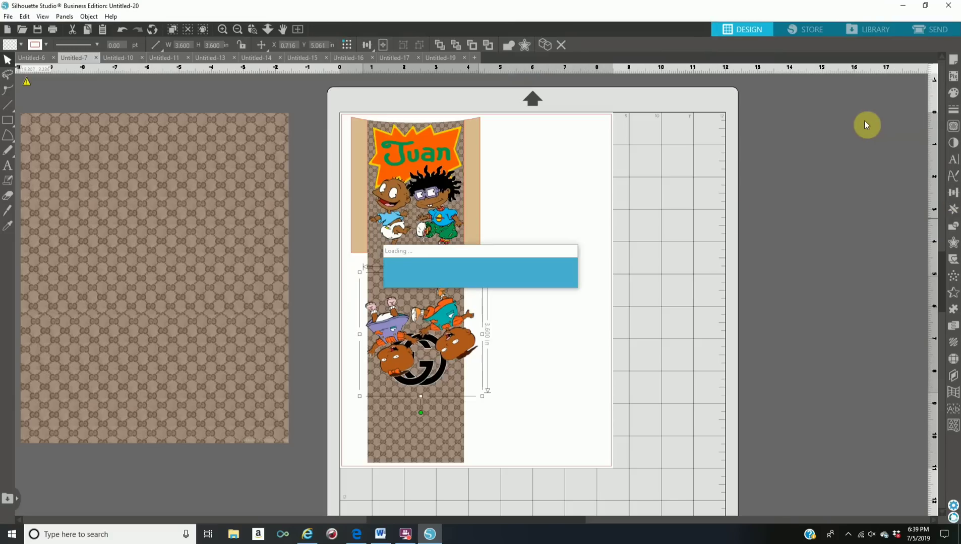
# Shrink the twins image to about 3 by 3 in and arrange it across the panel directly below the raised Gucci logo.
pyautogui.moveTo(437, 273); pyautogui.dragTo(425, 292)
pyautogui.click(469, 429)
pyautogui.moveTo(472, 338); pyautogui.dragTo(455, 370)
pyautogui.moveTo(382, 434); pyautogui.dragTo(392, 380)
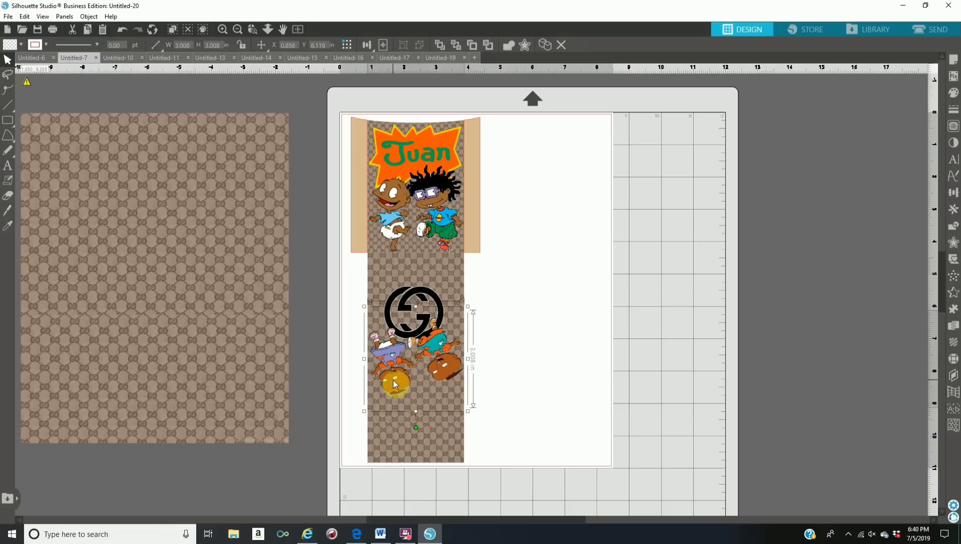
pyautogui.click(576, 389)
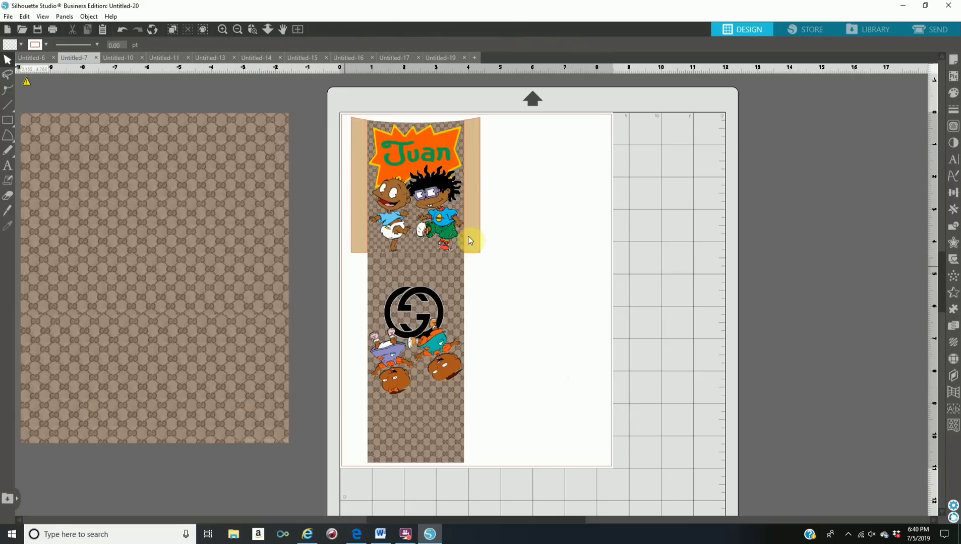
# Group all the pieces of the decorated template into one object.
pyautogui.moveTo(388, 113); pyautogui.dragTo(493, 318)
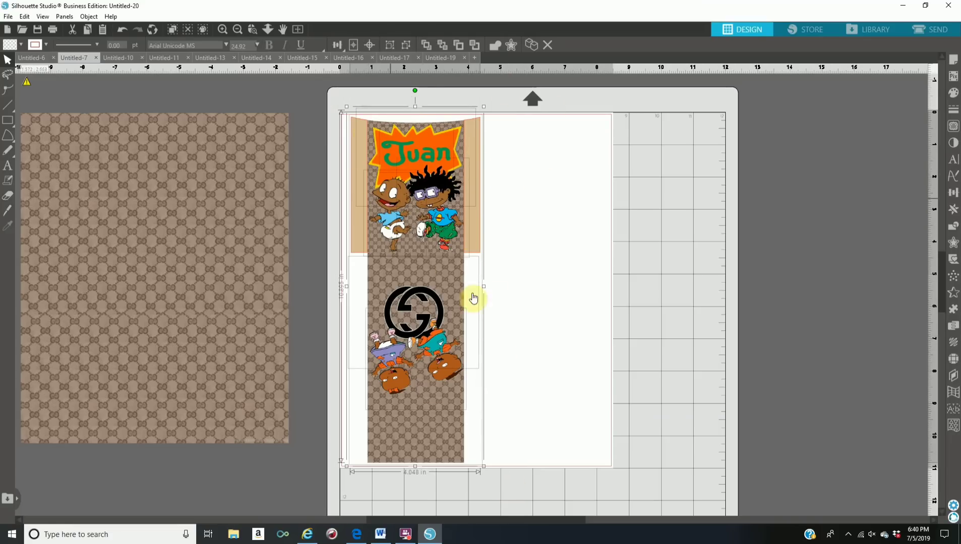
pyautogui.rightClick(423, 238)
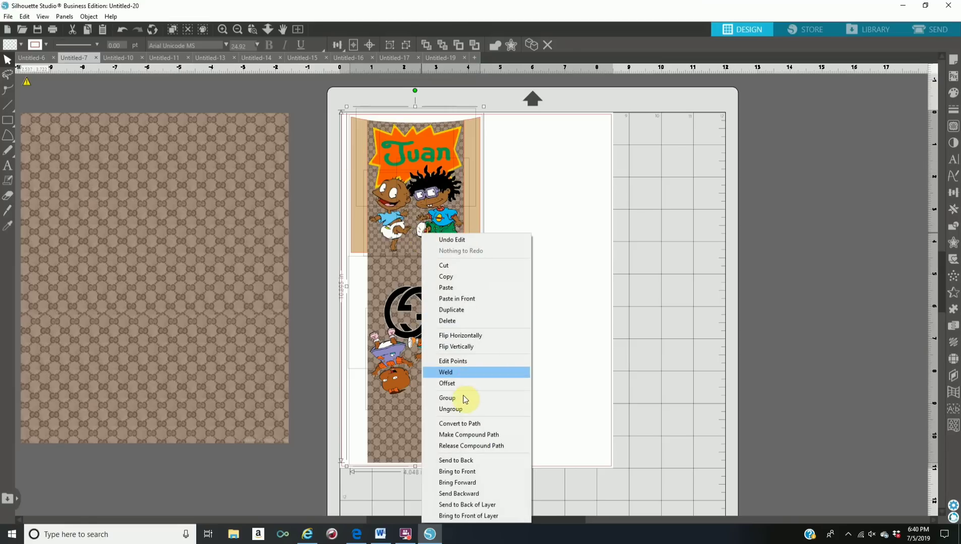
pyautogui.click(464, 398)
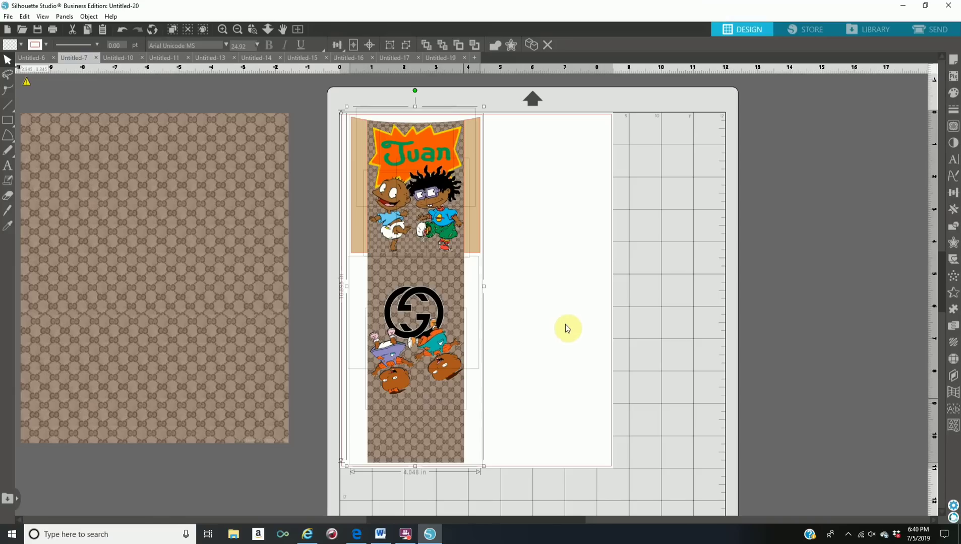
# Duplicate the grouped template and place both copies side by side on the page, at about X 0.125 and 4.28 in.
pyautogui.rightClick(432, 192)
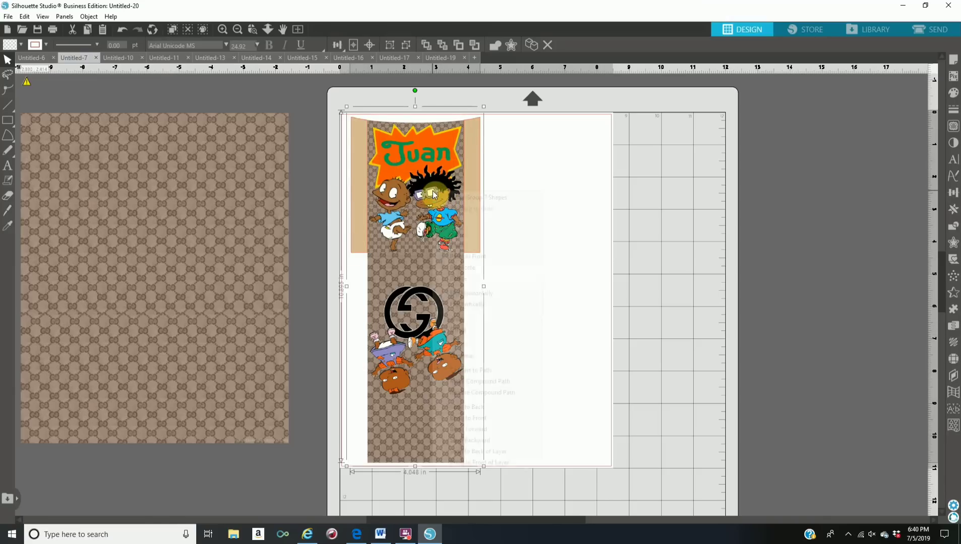
pyautogui.click(473, 268)
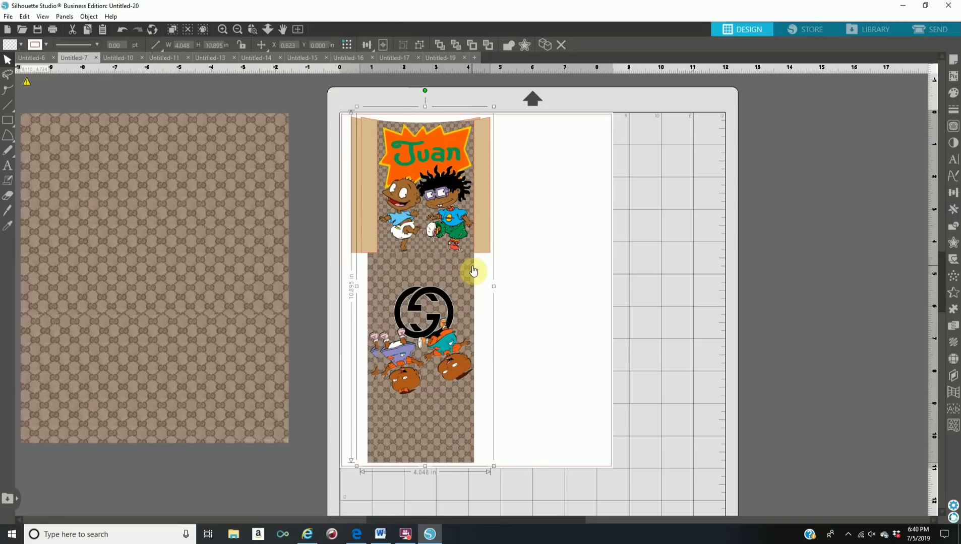
pyautogui.moveTo(506, 260); pyautogui.dragTo(537, 259)
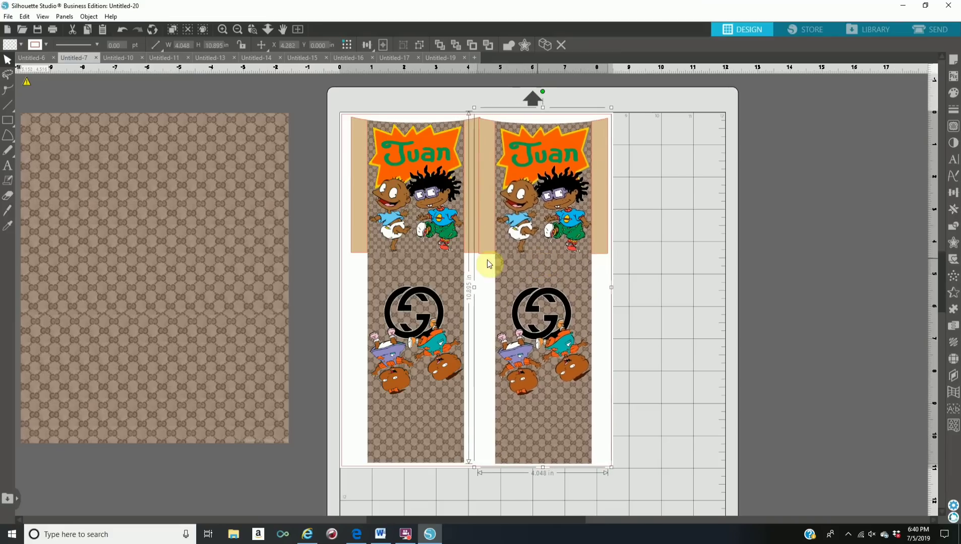
pyautogui.moveTo(406, 244); pyautogui.dragTo(401, 239)
pyautogui.click(181, 202)
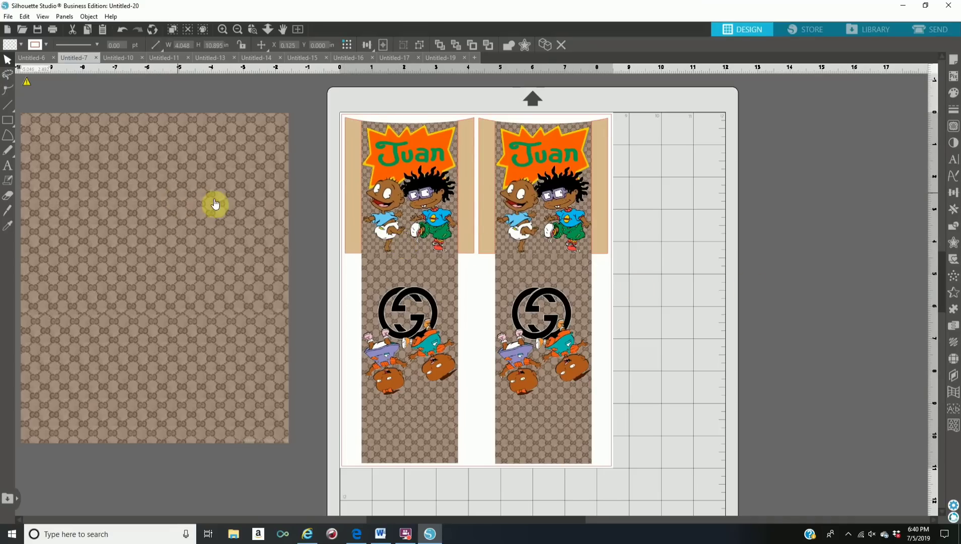
pyautogui.click(244, 203)
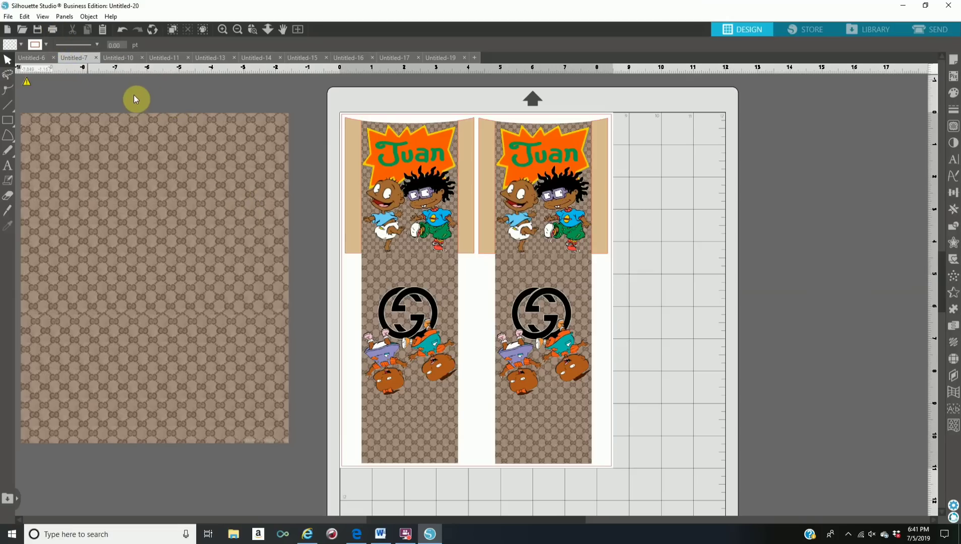
# Start printing the page on the EPSON WF-7710 Series printer and open its preferences.
pyautogui.click(53, 30)
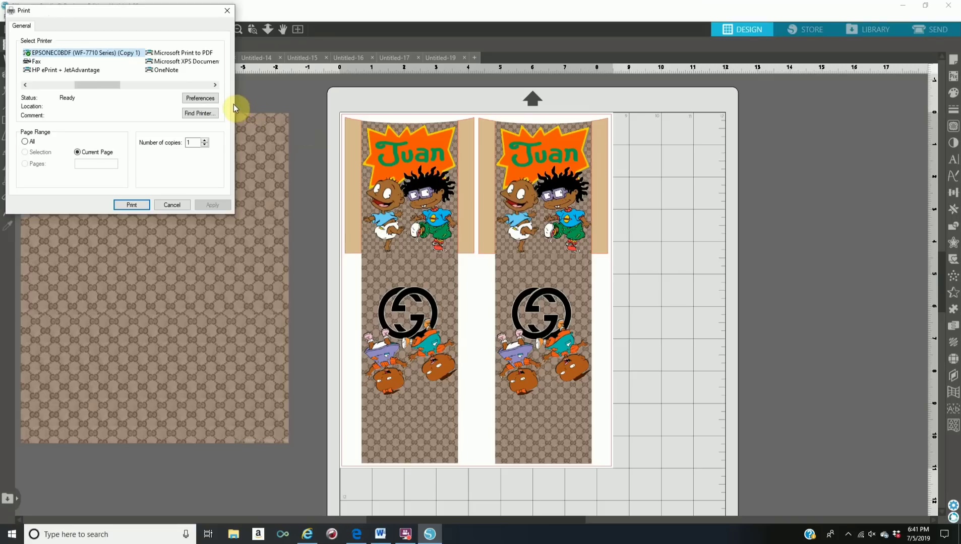
pyautogui.click(206, 99)
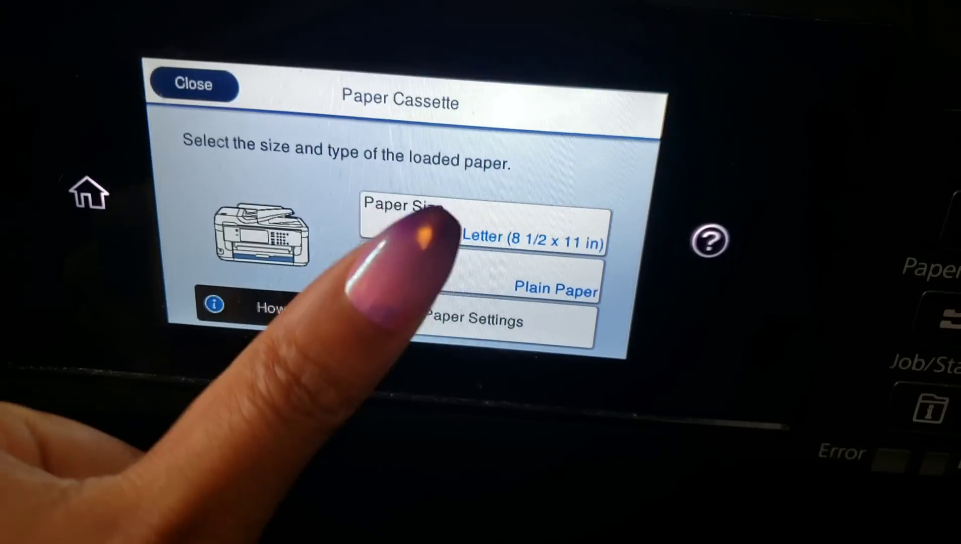
pyautogui.click(438, 278)
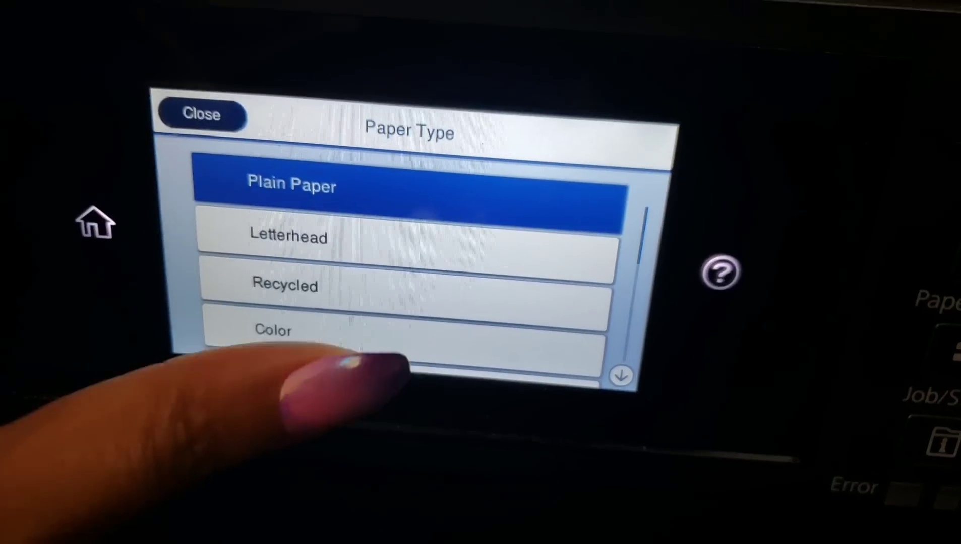
pyautogui.moveTo(386, 353); pyautogui.dragTo(237, 192)
pyautogui.moveTo(327, 237); pyautogui.dragTo(253, 155)
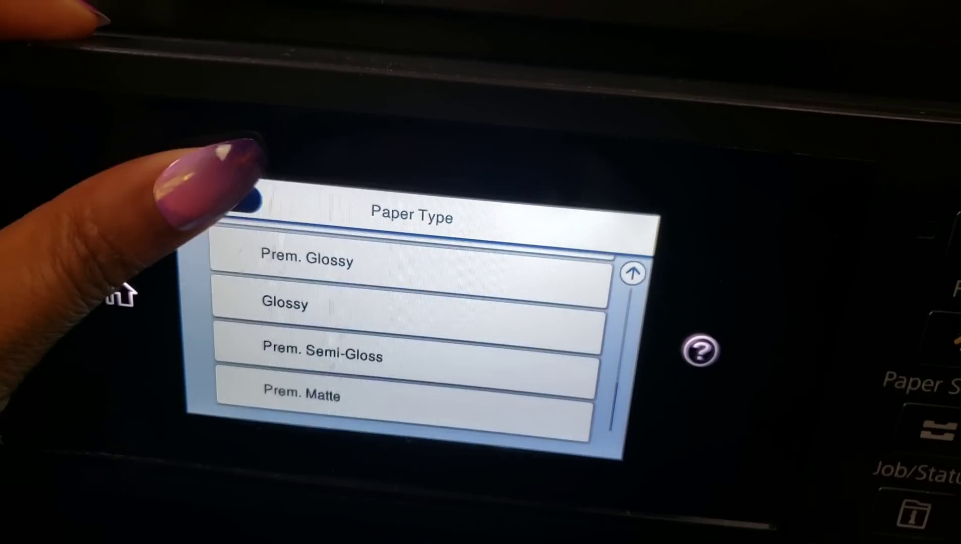
pyautogui.click(386, 373)
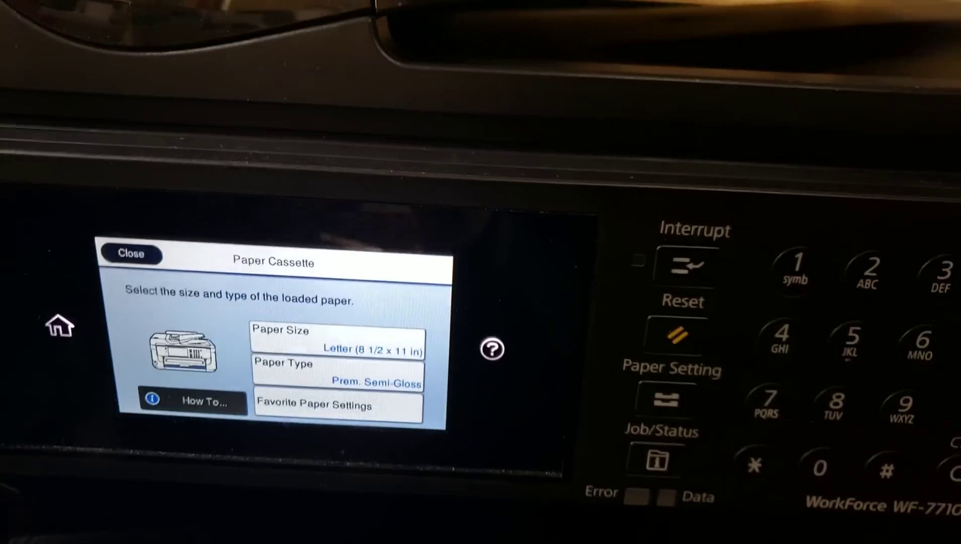